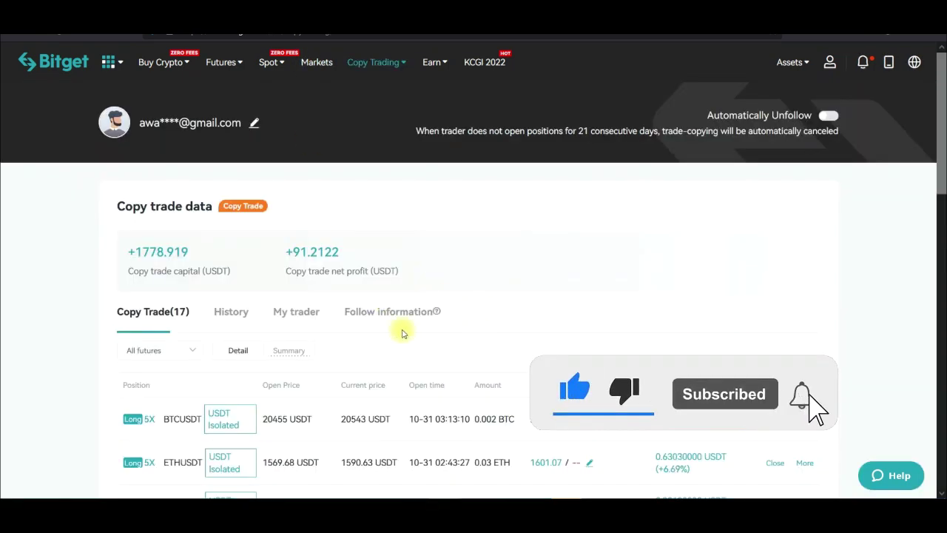
- Scroll through the open copy positions table to review the Long 5X positions and their take-profit prices
scroll(392, 322, "down", 1)
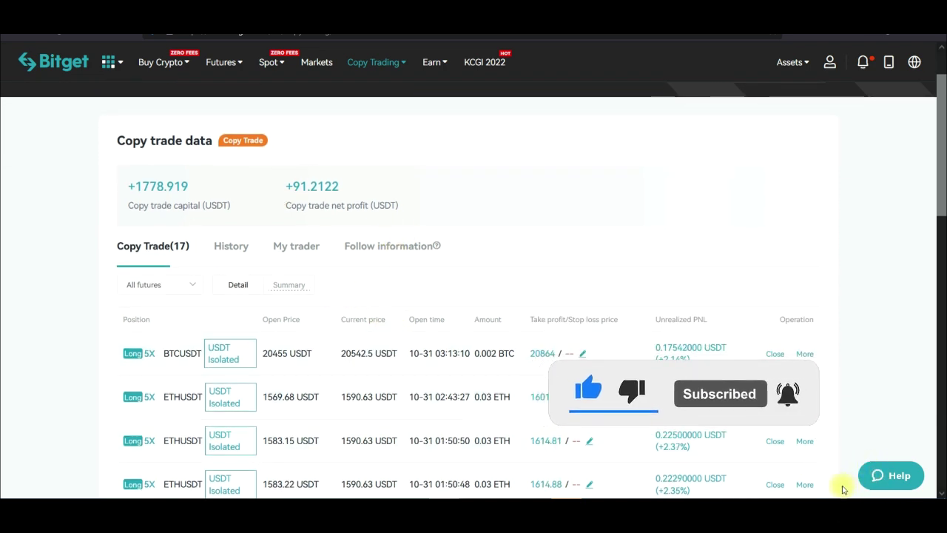
mouse_move(355, 174)
left_mouse_down()
mouse_move(271, 182)
mouse_move(423, 185)
mouse_move(267, 178)
left_mouse_up()
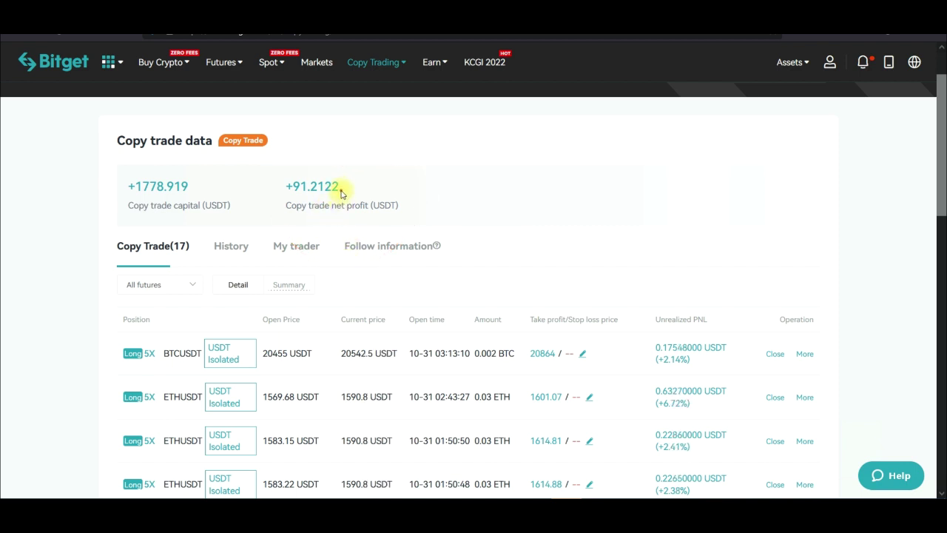
mouse_move(358, 185)
left_mouse_down()
mouse_move(306, 155)
mouse_move(283, 185)
left_mouse_up()
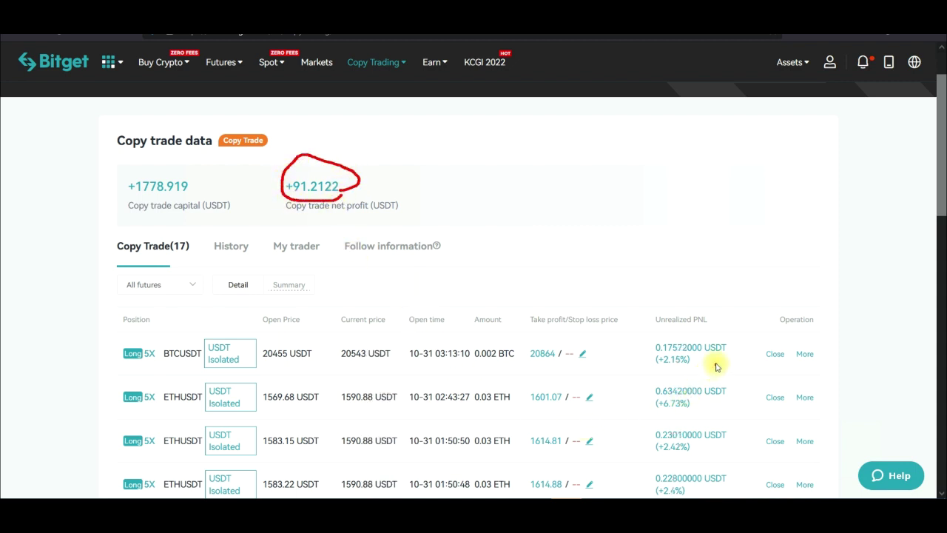
left_click_drag(718, 360, 753, 340)
mouse_move(685, 416)
left_mouse_down()
mouse_move(729, 404)
mouse_move(711, 452)
mouse_move(697, 457)
left_mouse_up()
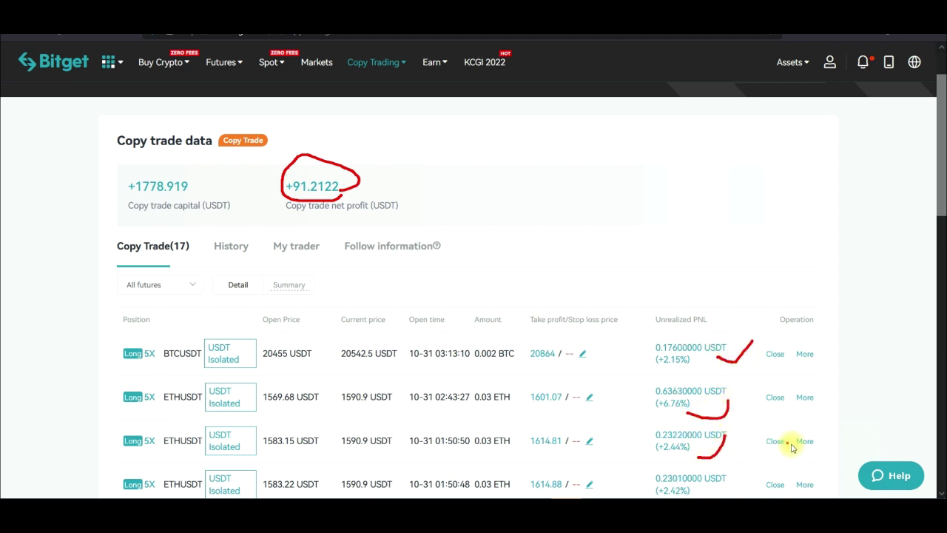
scroll(721, 363, "down", 4)
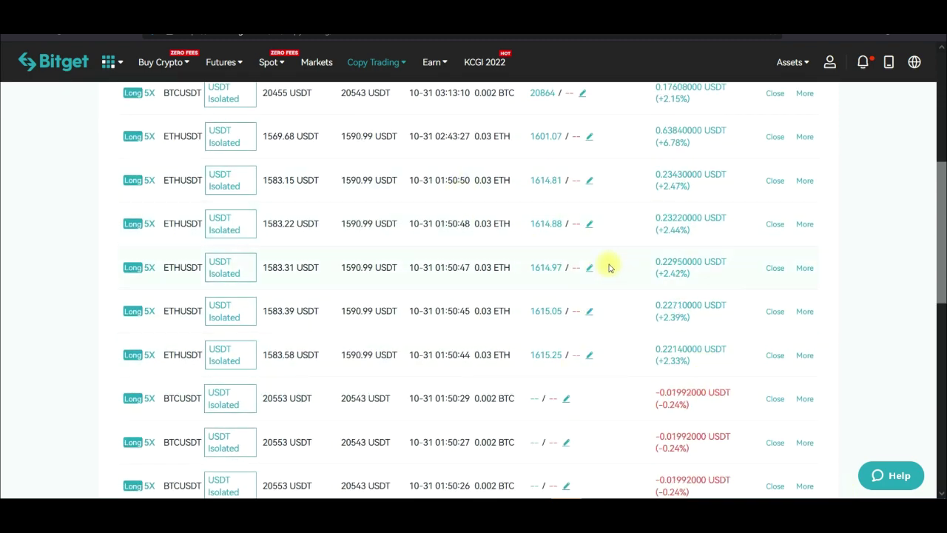
scroll(682, 295, "up", 1)
scroll(681, 267, "down", 2)
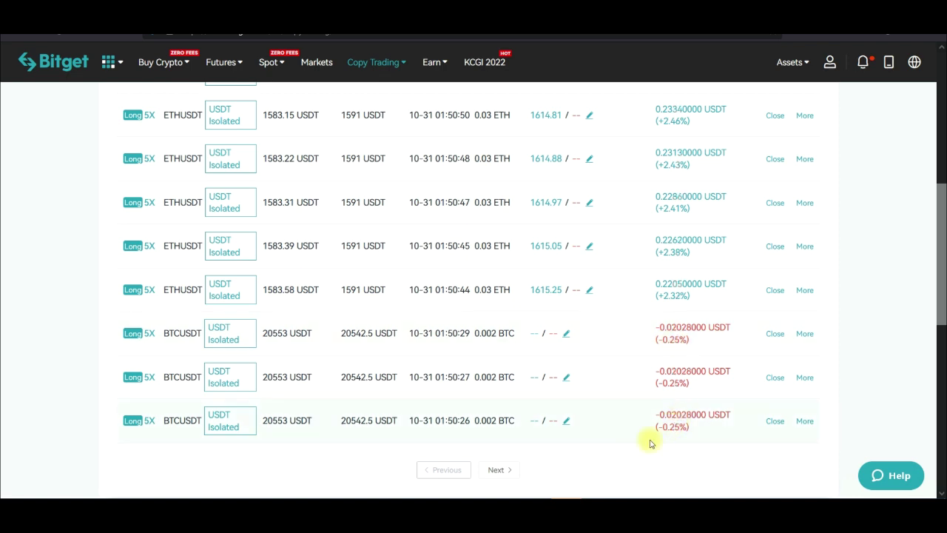
- Move to the second page of copy positions, return to the first page and scroll the list
left_click(498, 470)
scroll(607, 306, "up", 3)
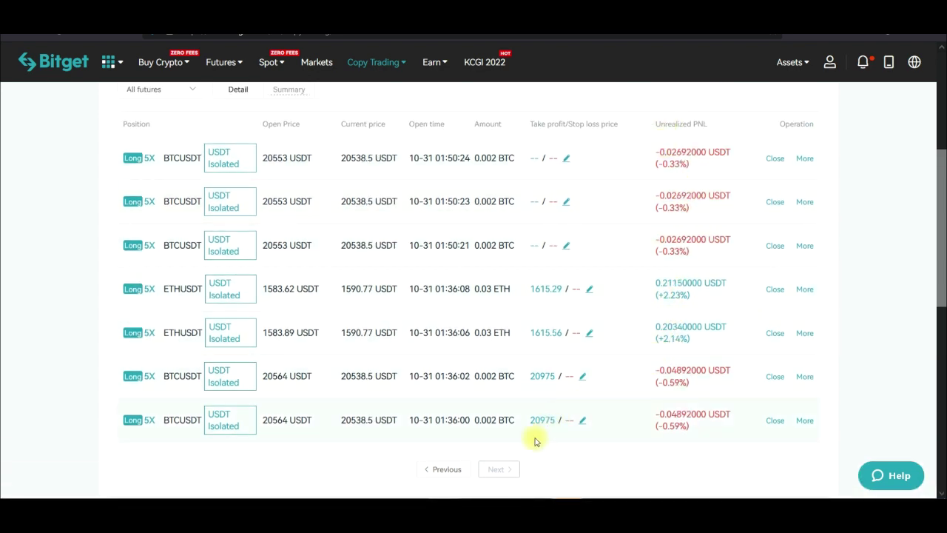
left_click(450, 468)
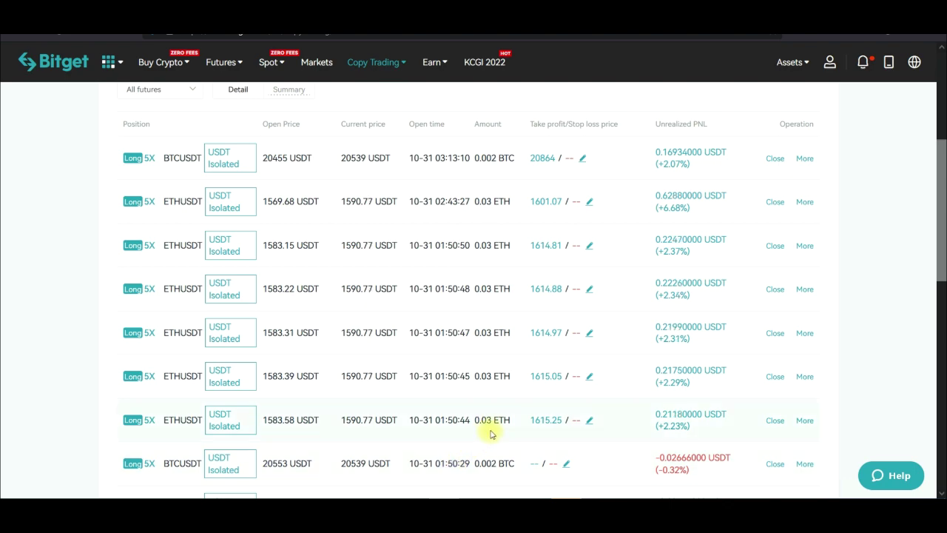
scroll(493, 433, "up", 3)
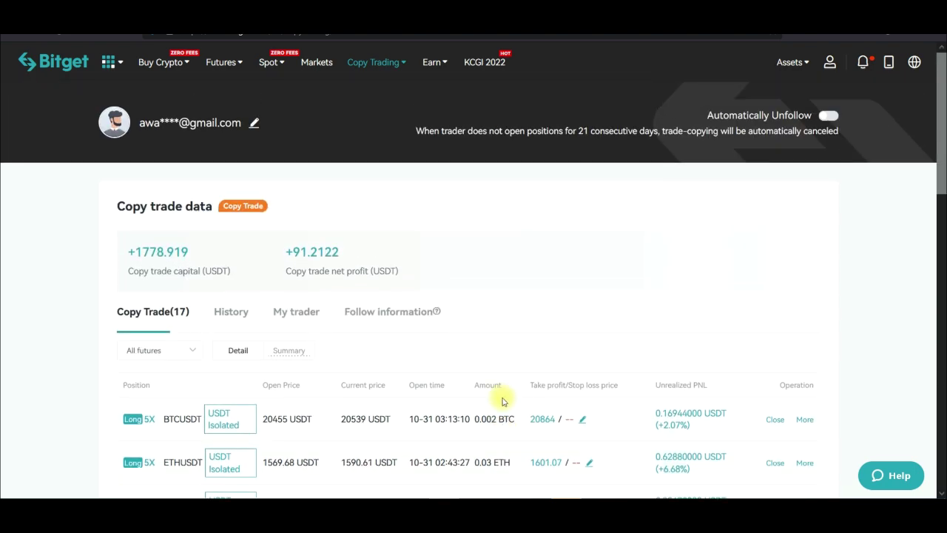
scroll(501, 402, "down", 3)
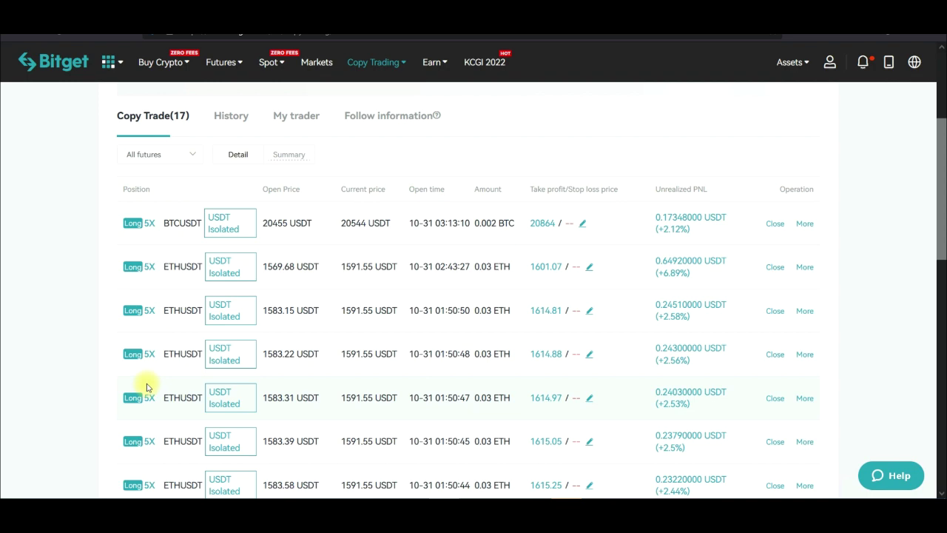
scroll(147, 385, "up", 4)
scroll(349, 334, "down", 4)
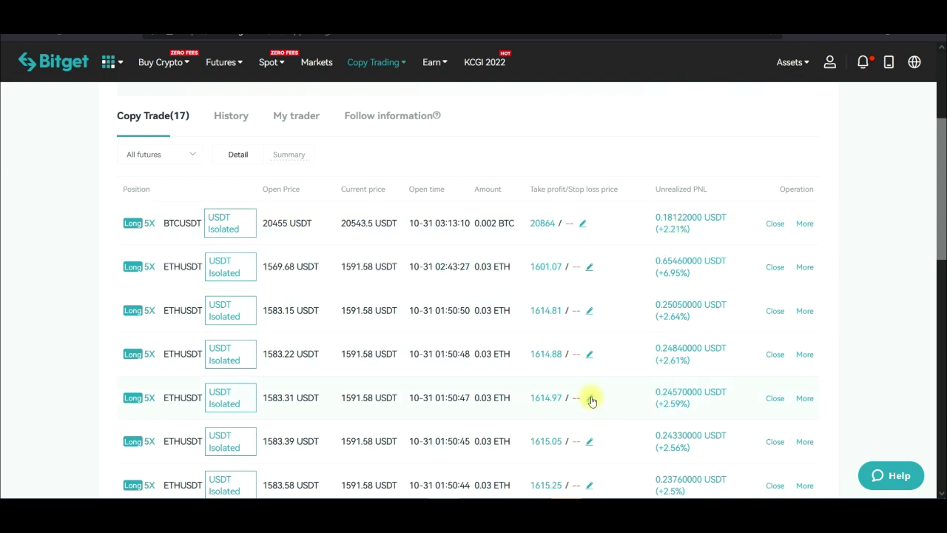
scroll(592, 398, "down", 1)
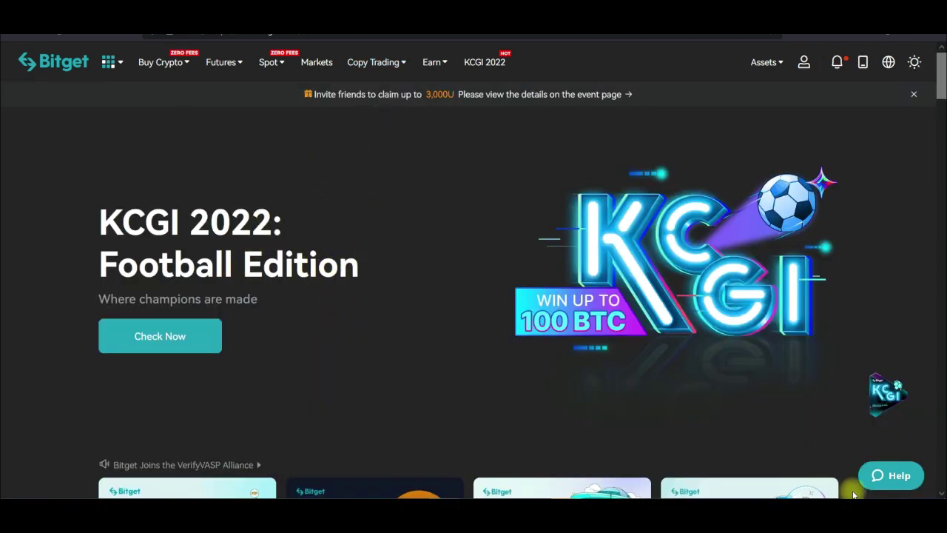
- Bring up the Copy Trading dropdown from the top navigation bar
mouse_move(354, 84)
left_mouse_down()
mouse_move(417, 57)
mouse_move(342, 79)
mouse_move(370, 80)
left_mouse_up()
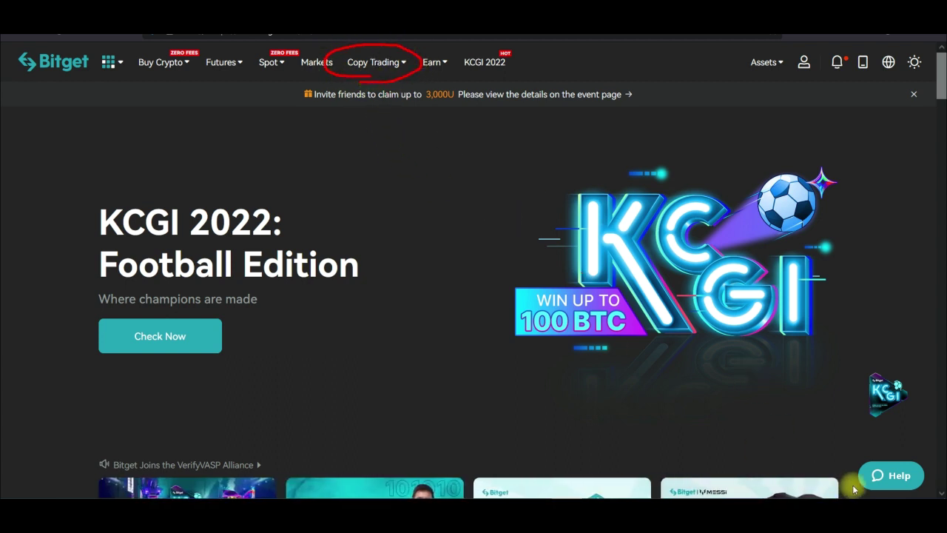
mouse_move(398, 64)
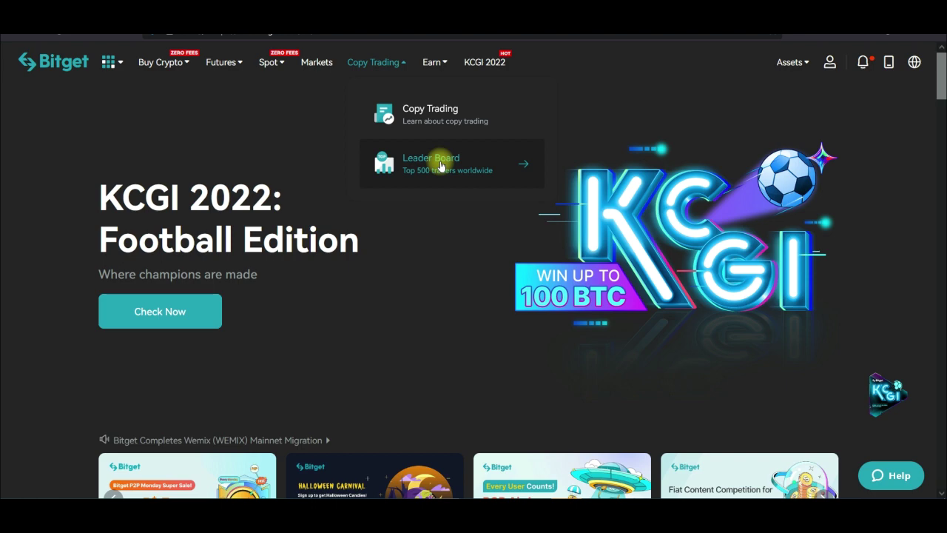
- Open the Leader Board and scroll to the Local weekly ROI ranking, led by 89.21% ROI
left_click(438, 169)
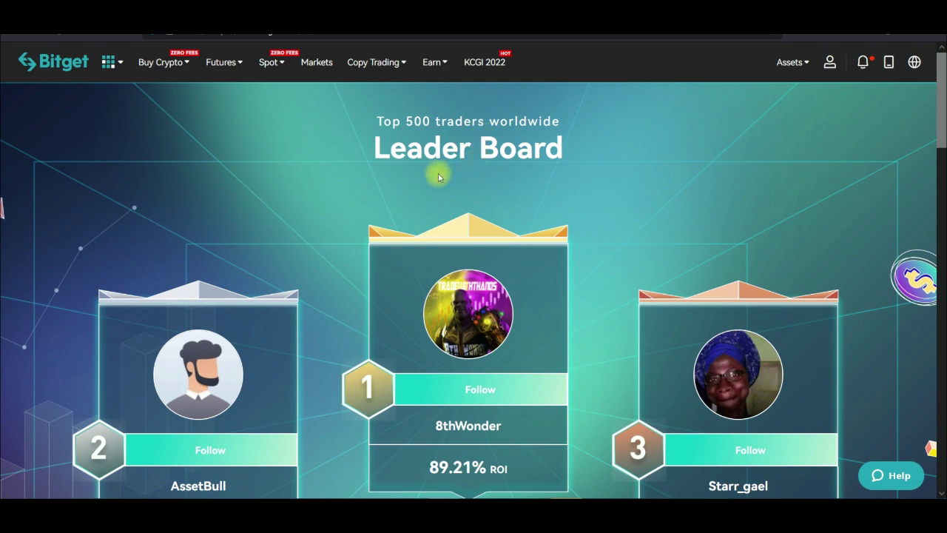
scroll(363, 219, "down", 3)
scroll(294, 318, "down", 3)
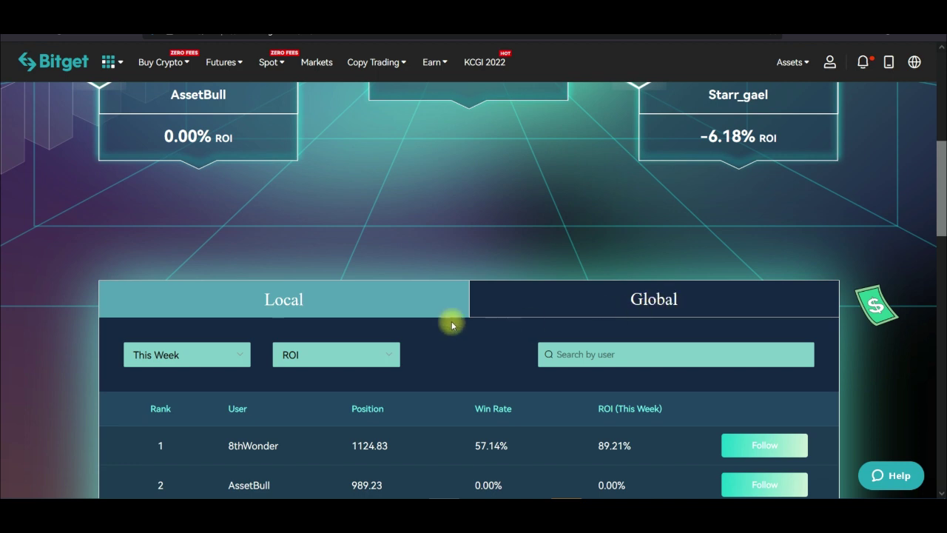
scroll(313, 348, "down", 1)
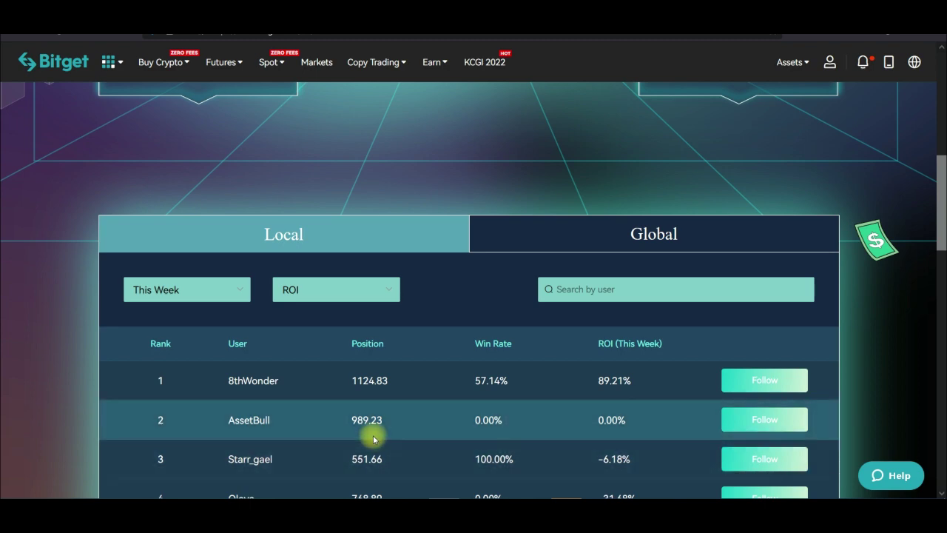
scroll(391, 408, "down", 2)
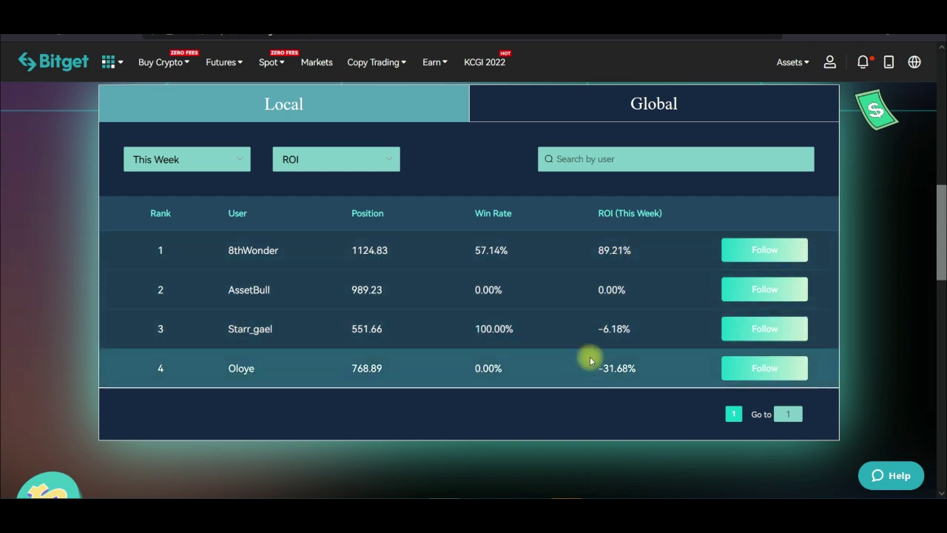
scroll(501, 366, "up", 3)
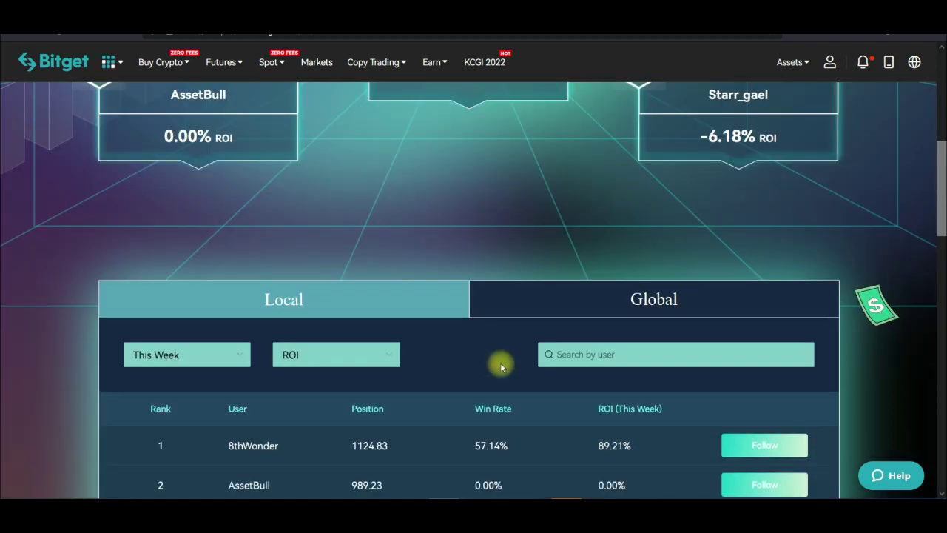
scroll(407, 362, "down", 1)
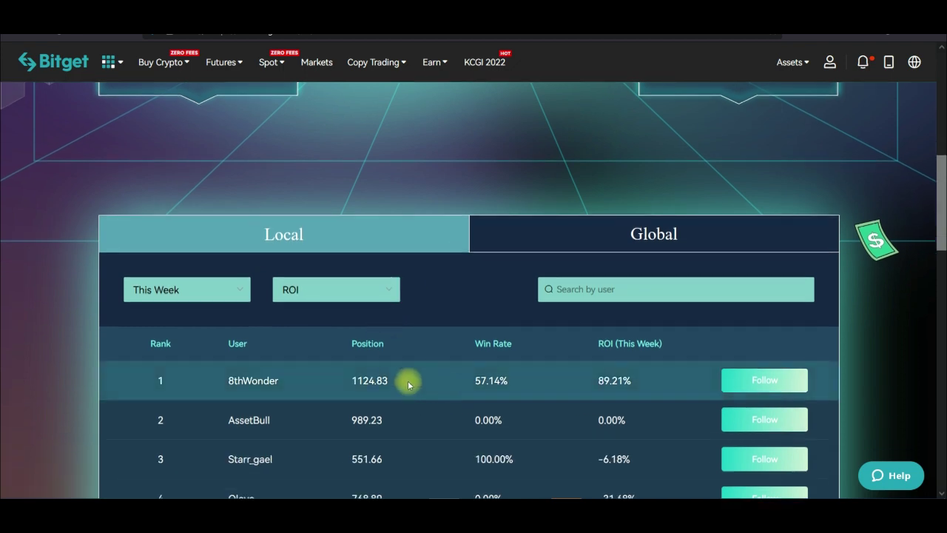
scroll(451, 408, "down", 1)
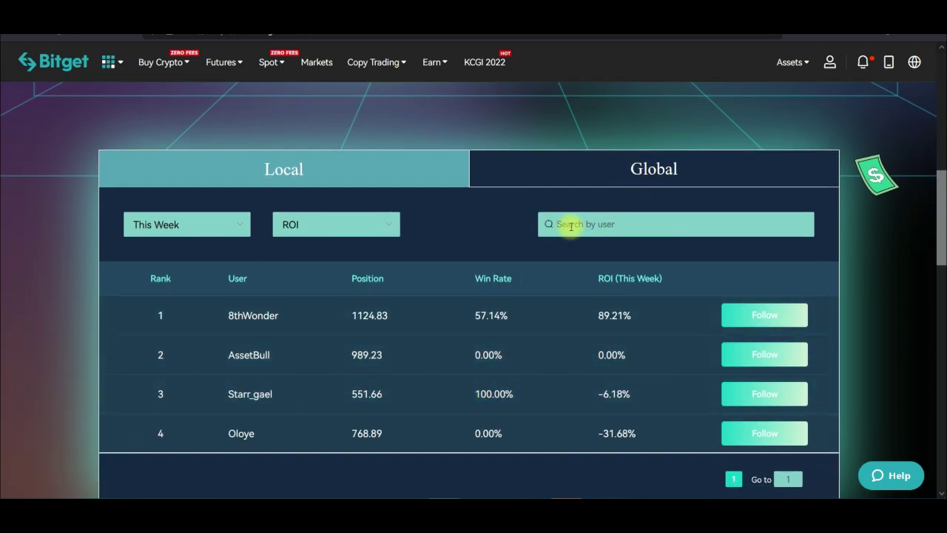
- Show the Global ranking and scroll through it, topped by a 3956.99% weekly ROI
left_click(639, 180)
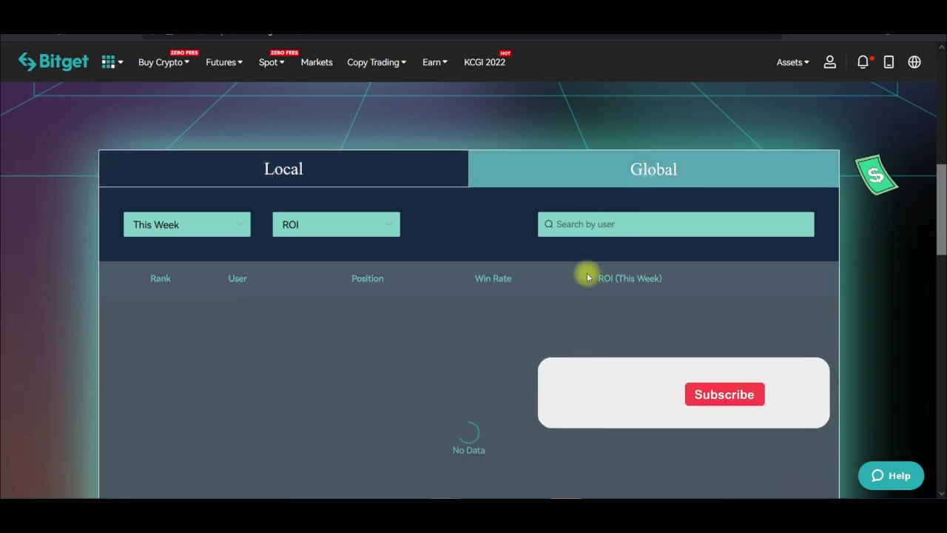
scroll(138, 306, "down", 1)
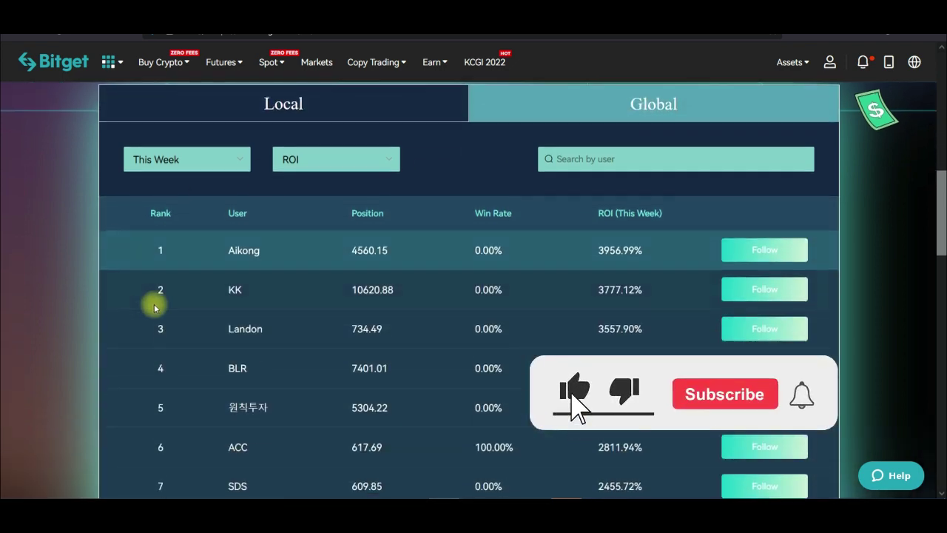
scroll(243, 361, "down", 1)
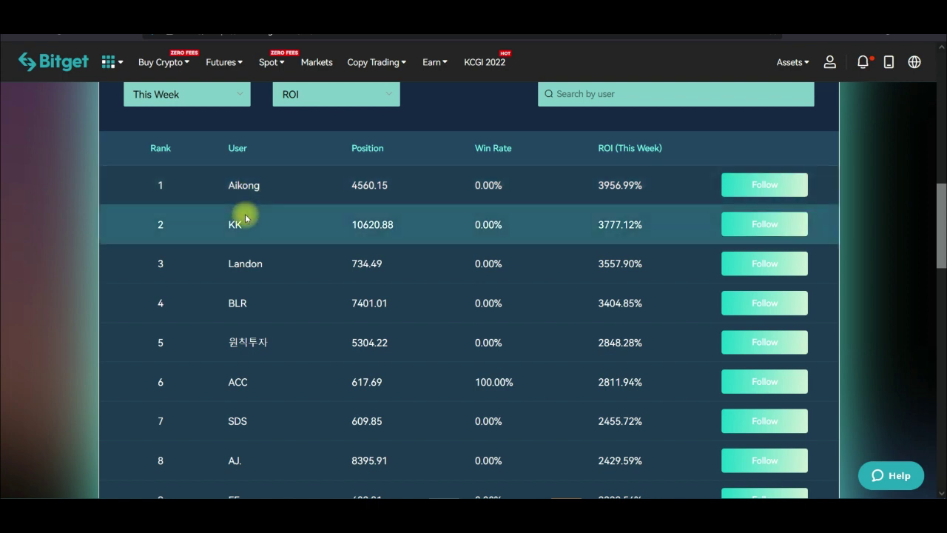
scroll(370, 270, "up", 1)
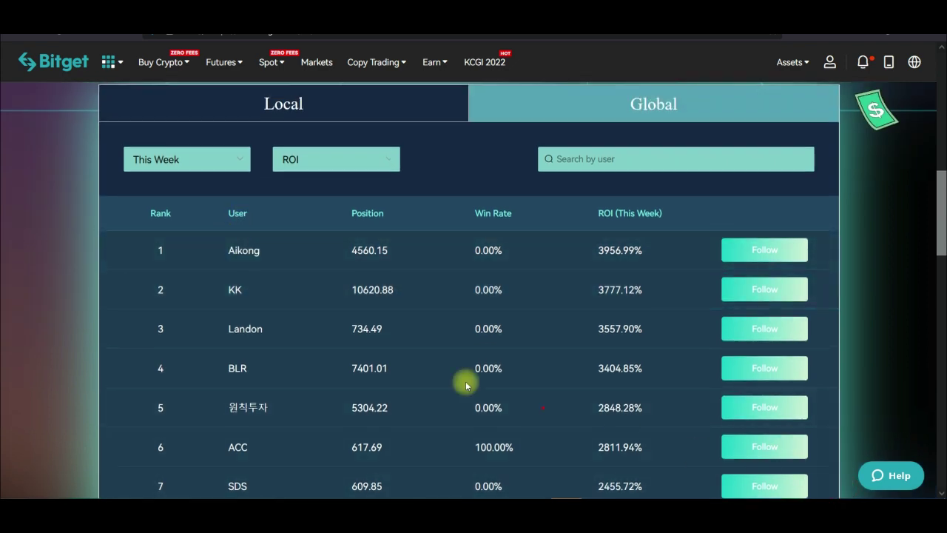
mouse_move(132, 181)
left_mouse_down()
mouse_move(185, 131)
mouse_move(121, 165)
mouse_move(144, 161)
left_mouse_up()
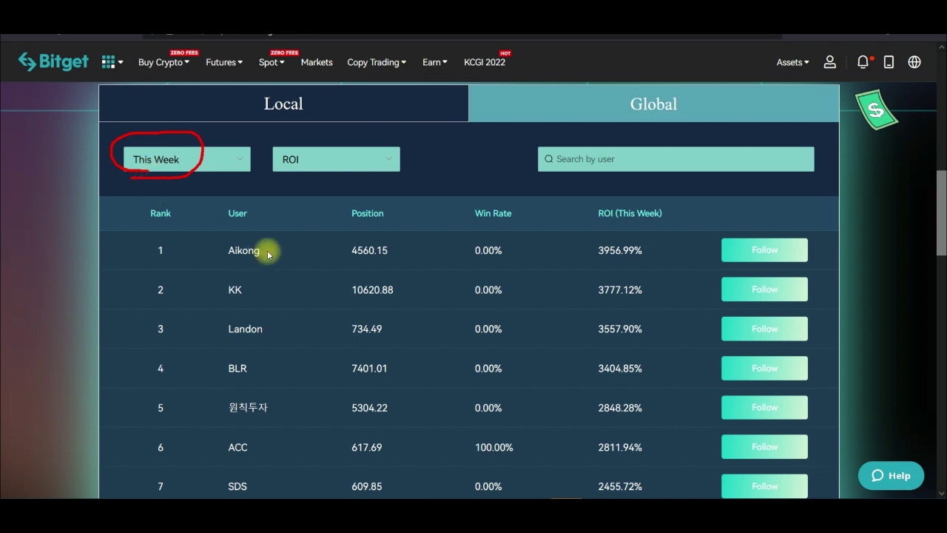
left_click_drag(264, 257, 293, 246)
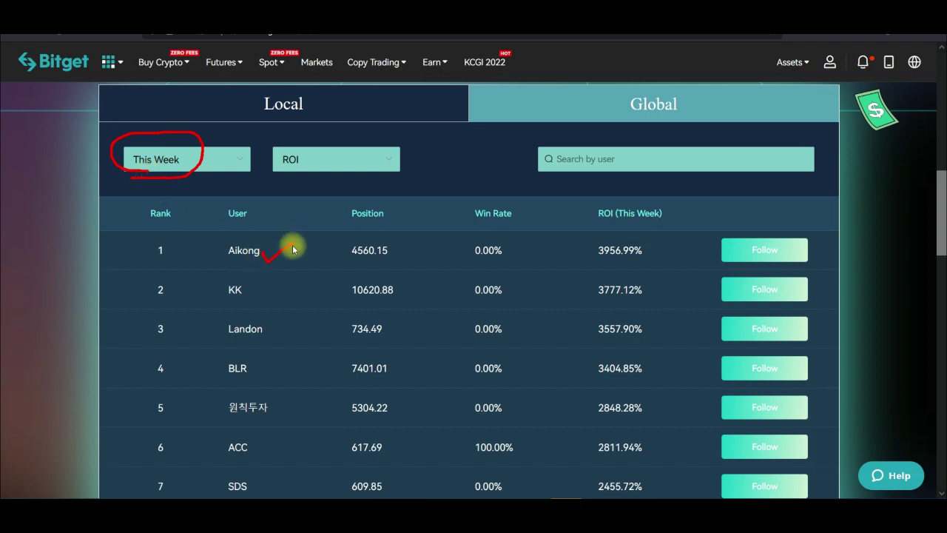
mouse_move(600, 268)
left_mouse_down()
mouse_move(651, 247)
mouse_move(575, 254)
mouse_move(609, 270)
left_mouse_up()
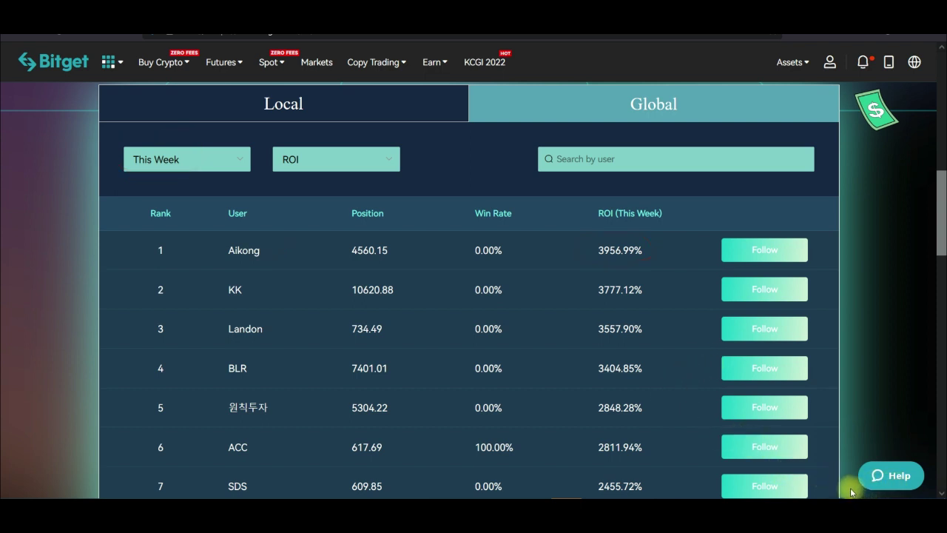
- Rank by Last 7 Days and circle plutocrat's 10353.33 position, 66.67% win rate and 4511.67% ROI
left_click(209, 156)
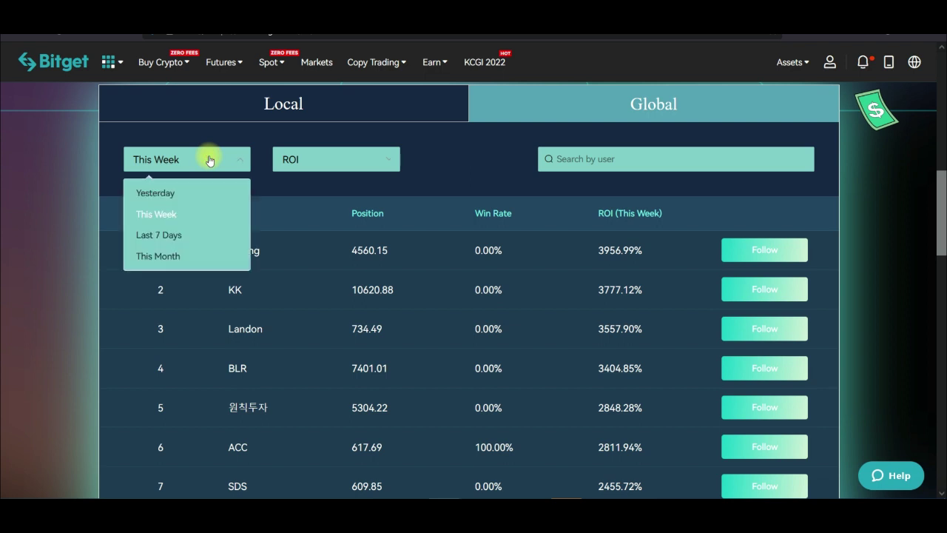
left_click(158, 236)
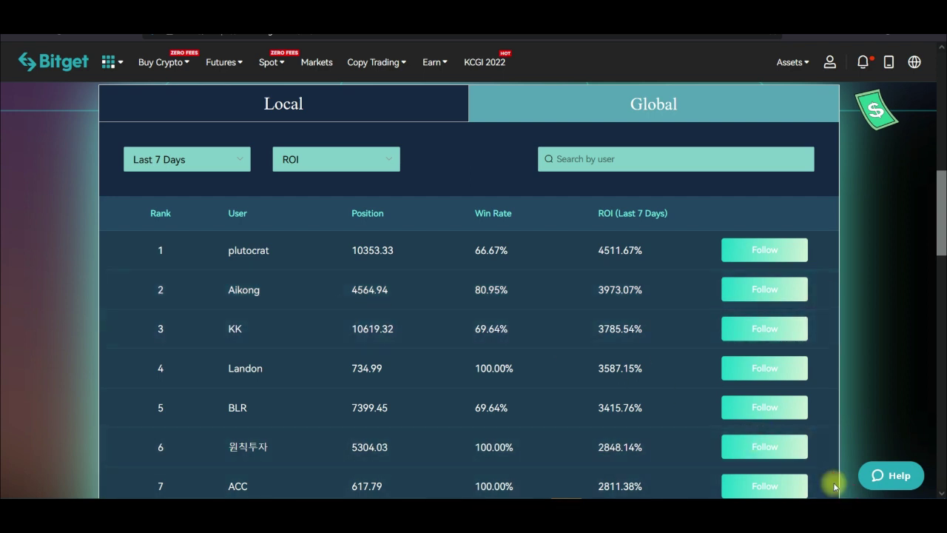
mouse_move(266, 244)
left_mouse_down()
mouse_move(203, 256)
mouse_move(250, 271)
left_mouse_up()
left_click(354, 267)
mouse_move(406, 260)
left_mouse_down()
mouse_move(338, 252)
mouse_move(402, 266)
left_mouse_up()
mouse_move(464, 256)
left_mouse_down()
mouse_move(499, 266)
mouse_move(513, 247)
mouse_move(461, 247)
mouse_move(462, 259)
left_mouse_up()
mouse_move(601, 266)
left_mouse_down()
mouse_move(656, 258)
mouse_move(599, 247)
mouse_move(591, 267)
left_mouse_up()
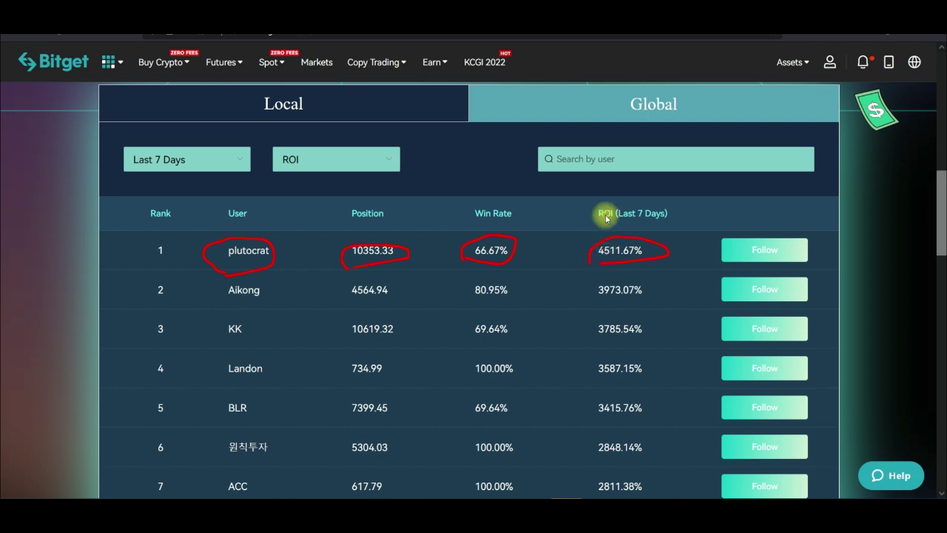
- Mark Aikong's 80.95%, Landon's 100.00% and KK's 69.64% win rates, then clear annotations
left_click_drag(244, 306, 294, 291)
left_click_drag(475, 305, 518, 299)
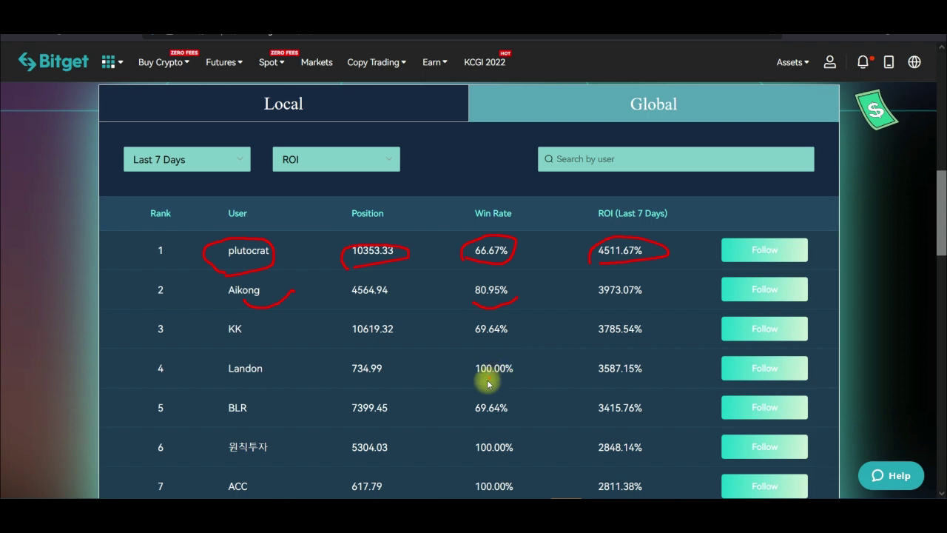
left_click_drag(247, 384, 295, 372)
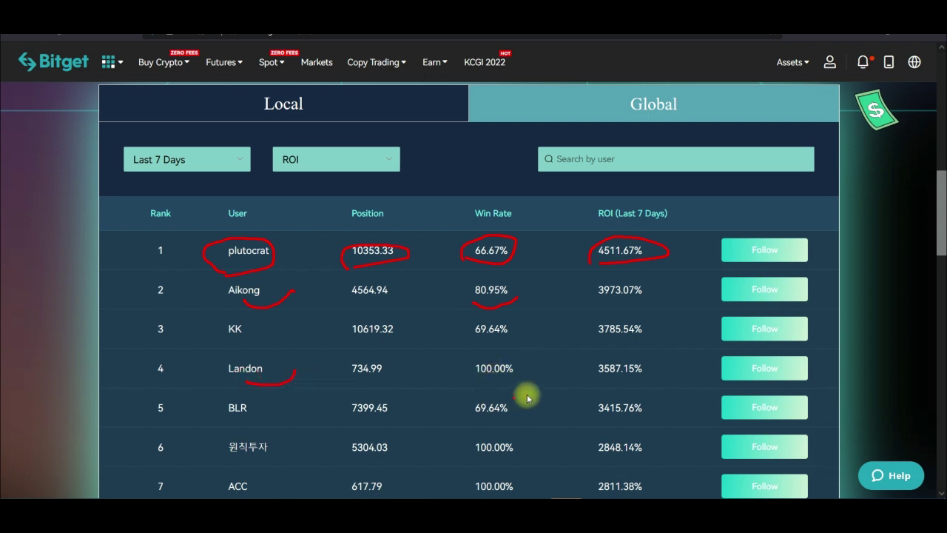
left_click_drag(486, 382, 513, 376)
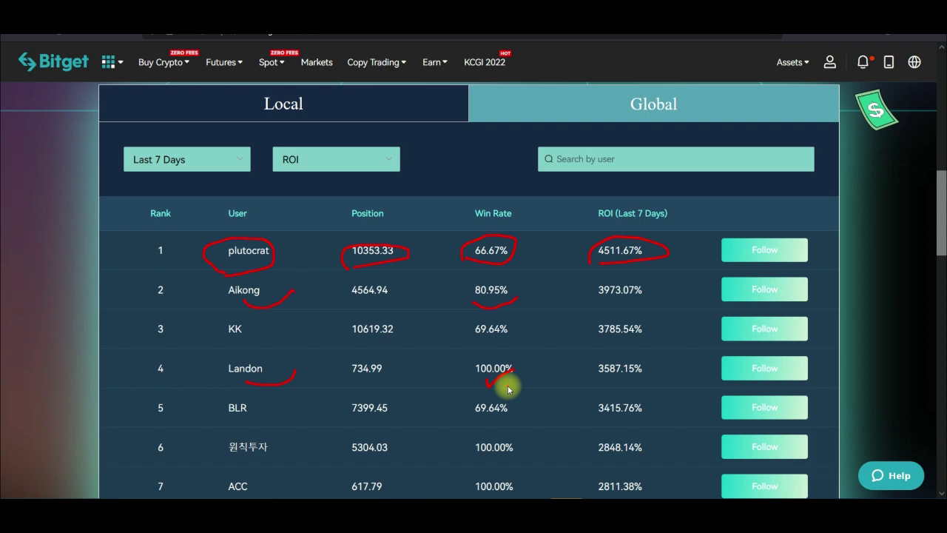
mouse_move(256, 317)
left_mouse_down()
mouse_move(218, 313)
mouse_move(210, 346)
mouse_move(247, 328)
mouse_move(252, 313)
left_mouse_up()
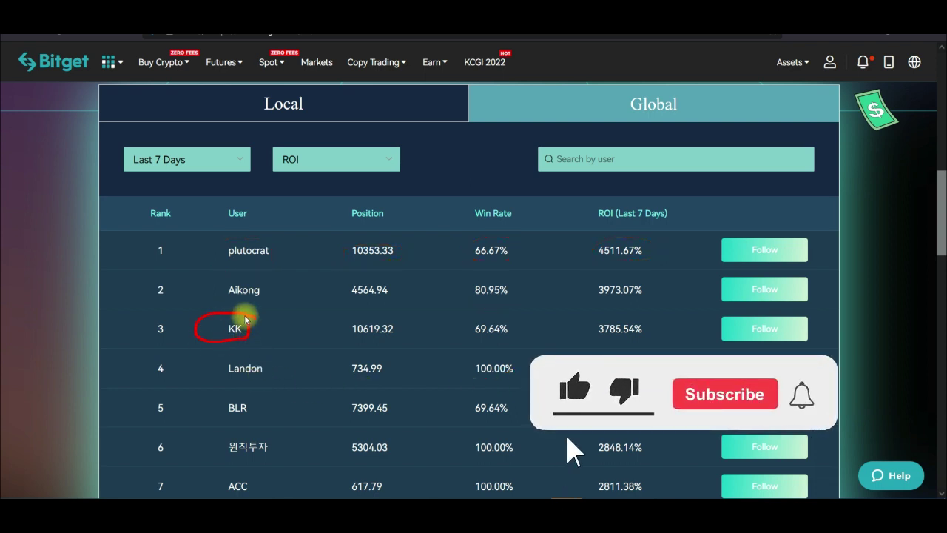
mouse_move(509, 314)
left_mouse_down()
mouse_move(484, 319)
mouse_move(513, 333)
mouse_move(508, 313)
left_mouse_up()
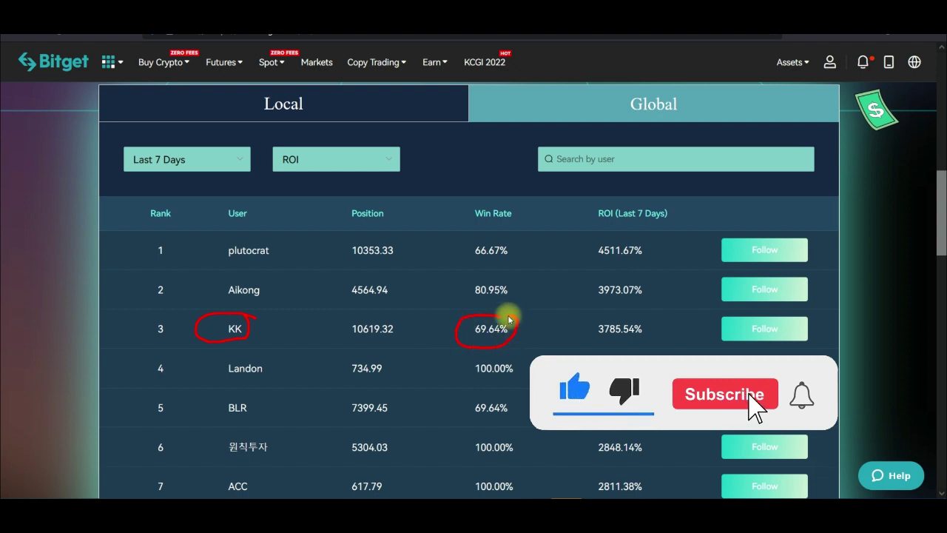
left_click_drag(249, 328, 281, 328)
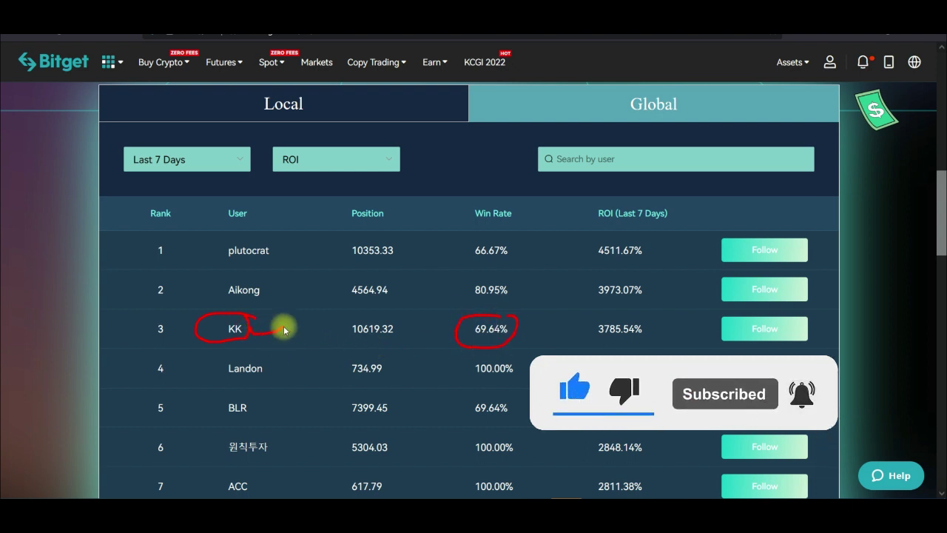
mouse_move(293, 281)
left_mouse_down()
mouse_move(217, 282)
mouse_move(281, 296)
mouse_move(285, 285)
left_mouse_up()
mouse_move(276, 240)
left_mouse_down()
mouse_move(252, 240)
mouse_move(280, 251)
left_mouse_up()
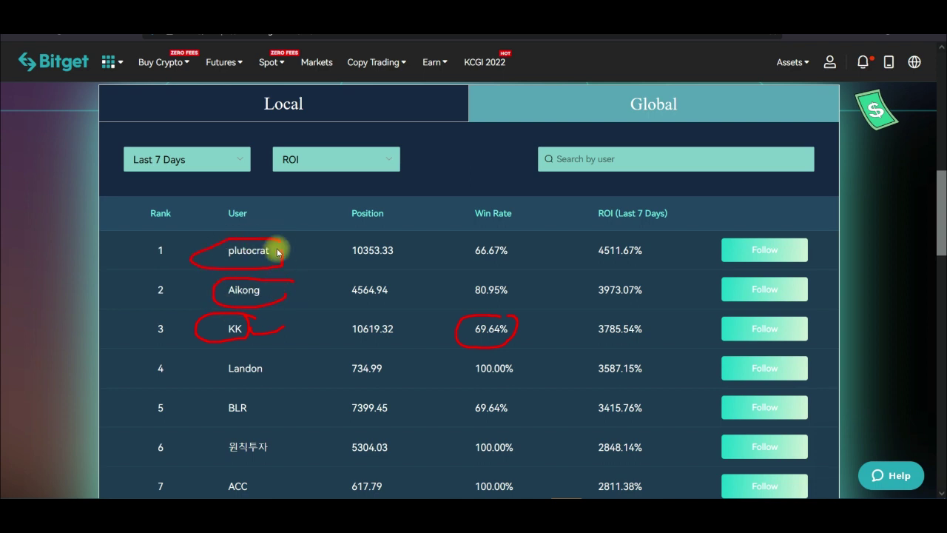
left_click(843, 489)
- Scroll through the Last 7 Days ranked traders
scroll(296, 377, "down", 2)
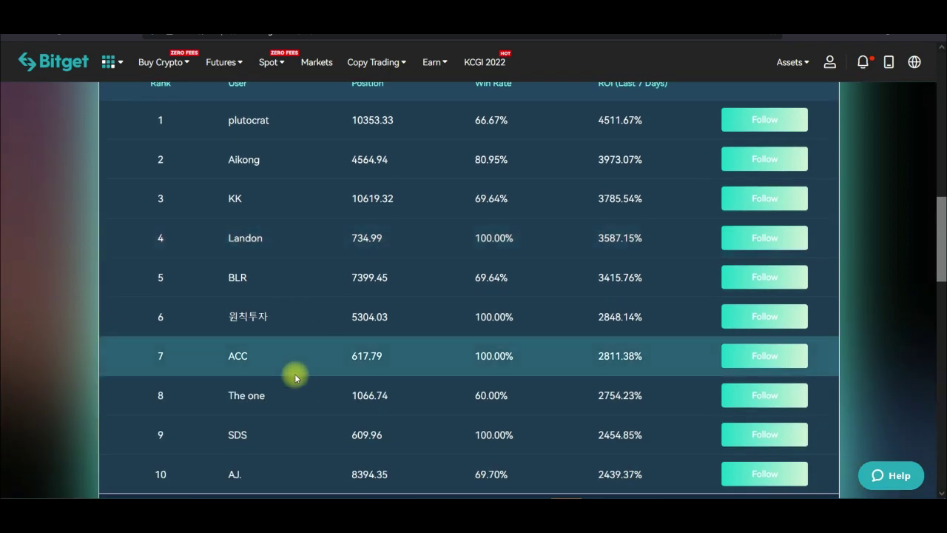
scroll(295, 378, "down", 1)
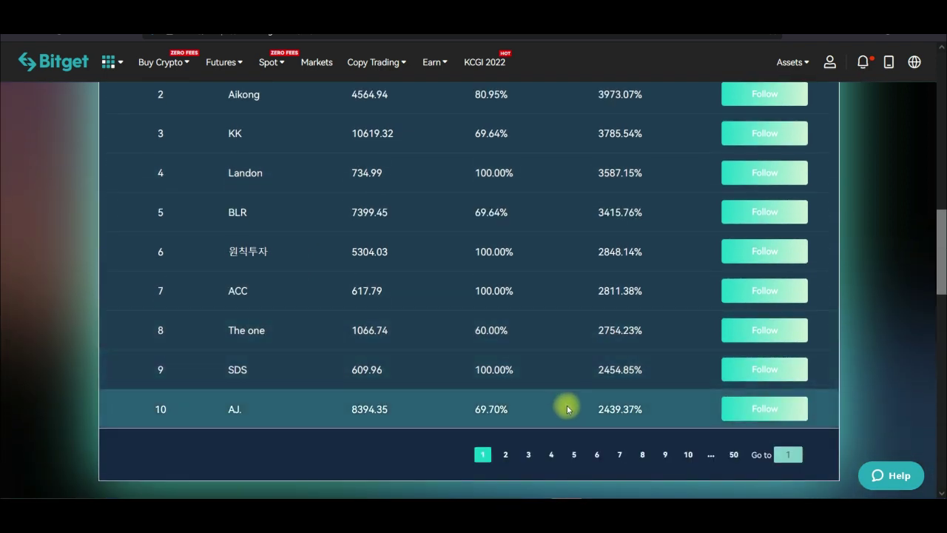
scroll(510, 384, "up", 2)
scroll(296, 336, "down", 1)
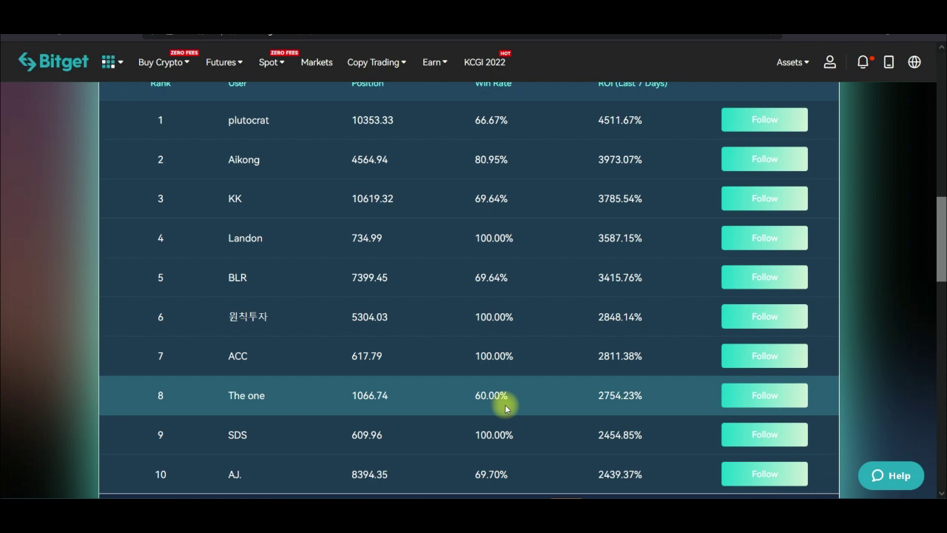
scroll(503, 433, "down", 1)
scroll(503, 328, "up", 3)
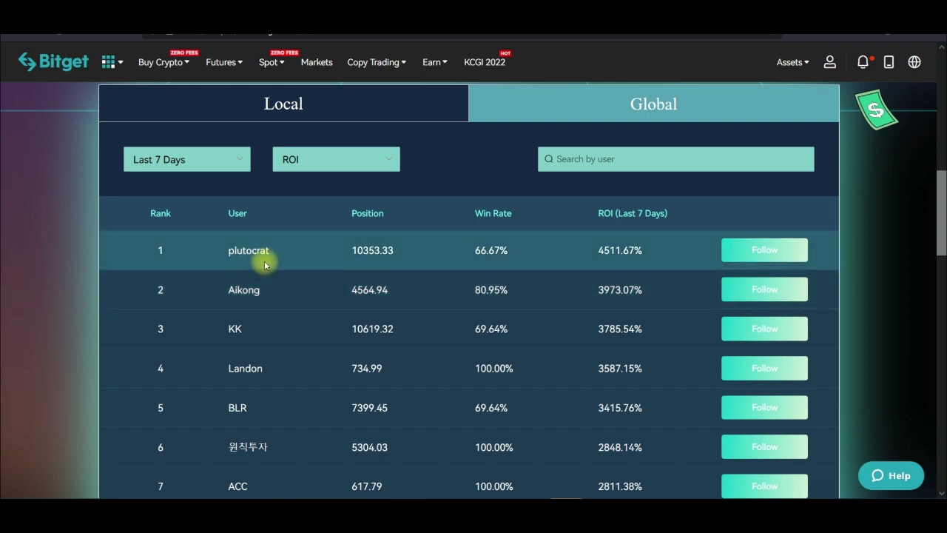
- Open plutocrat's trader profile and circle the 424/500 follower count
left_click(749, 255)
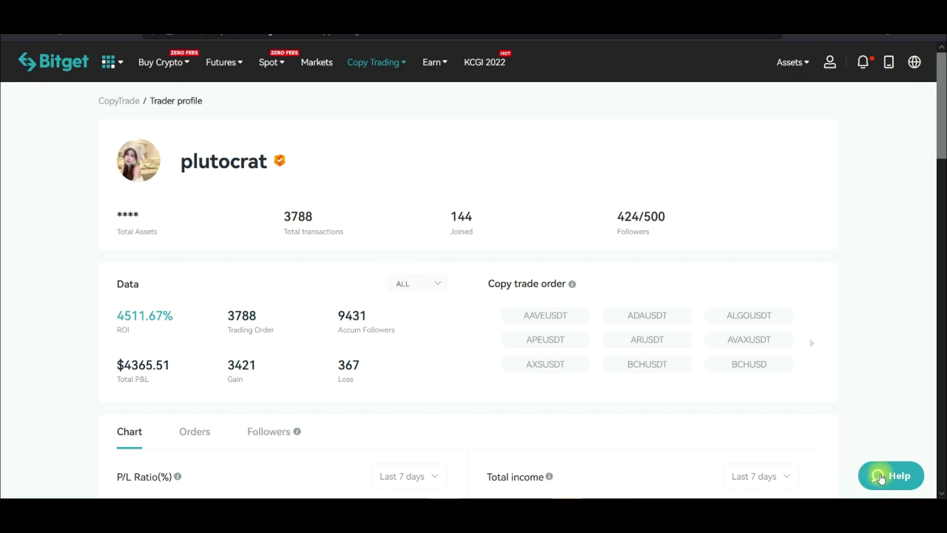
mouse_move(753, 127)
left_mouse_down()
mouse_move(704, 199)
mouse_move(707, 137)
left_mouse_up()
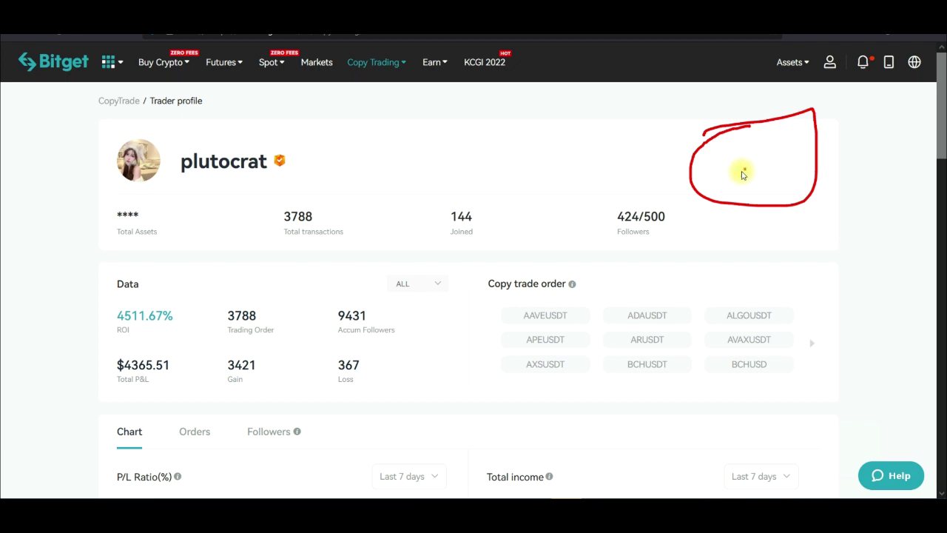
mouse_move(653, 196)
left_mouse_down()
mouse_move(634, 245)
mouse_move(651, 198)
left_mouse_up()
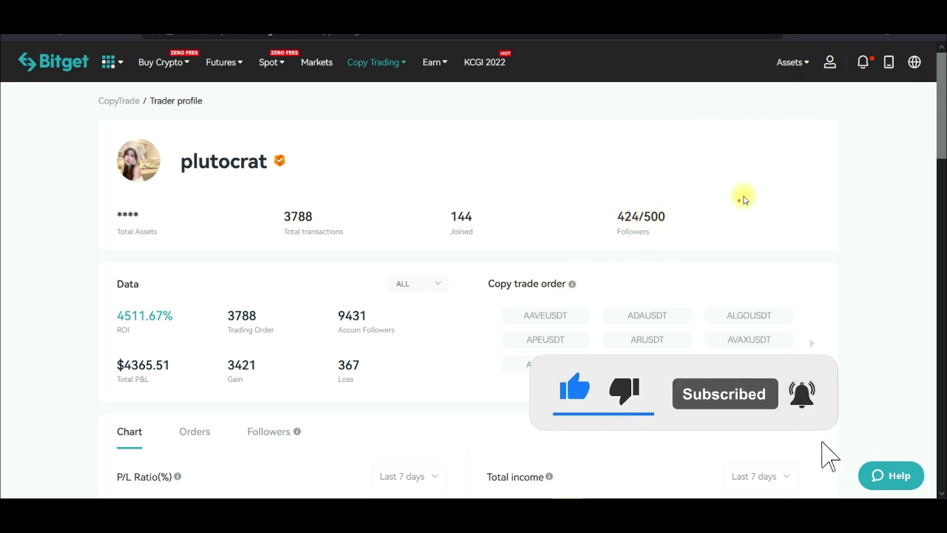
mouse_move(745, 130)
left_mouse_down()
mouse_move(746, 184)
mouse_move(701, 126)
left_mouse_up()
left_click(727, 169)
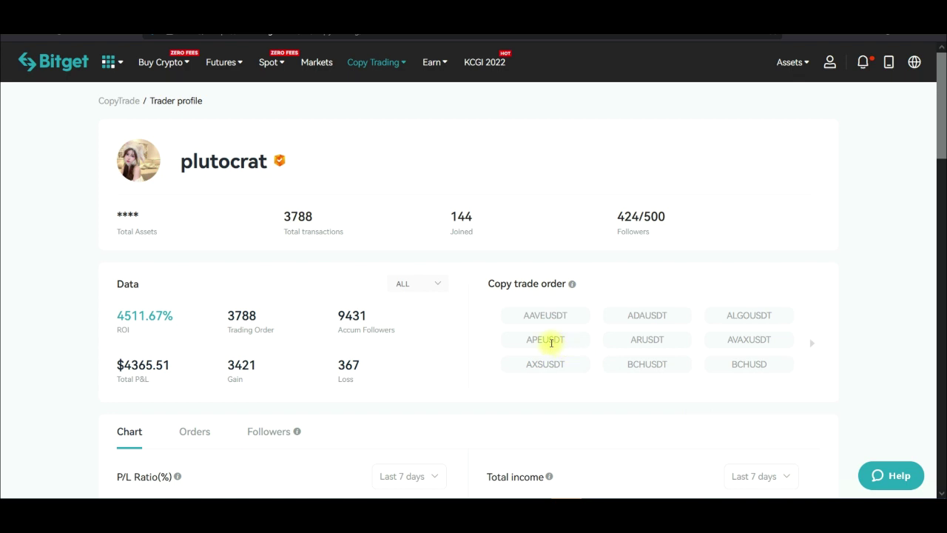
- Circle plutocrat's 4511.67% ROI, 3788 orders, 3421 gains and 367 losses, then show Followers
scroll(550, 343, "down", 1)
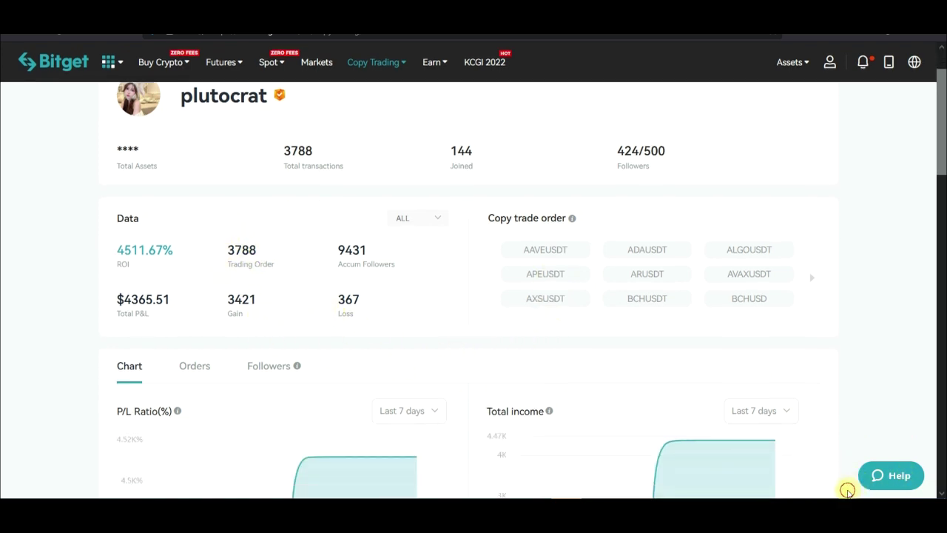
mouse_move(288, 190)
left_mouse_down()
mouse_move(345, 156)
mouse_move(290, 129)
mouse_move(284, 186)
left_mouse_up()
mouse_move(446, 173)
left_mouse_down()
mouse_move(458, 131)
mouse_move(431, 169)
left_mouse_up()
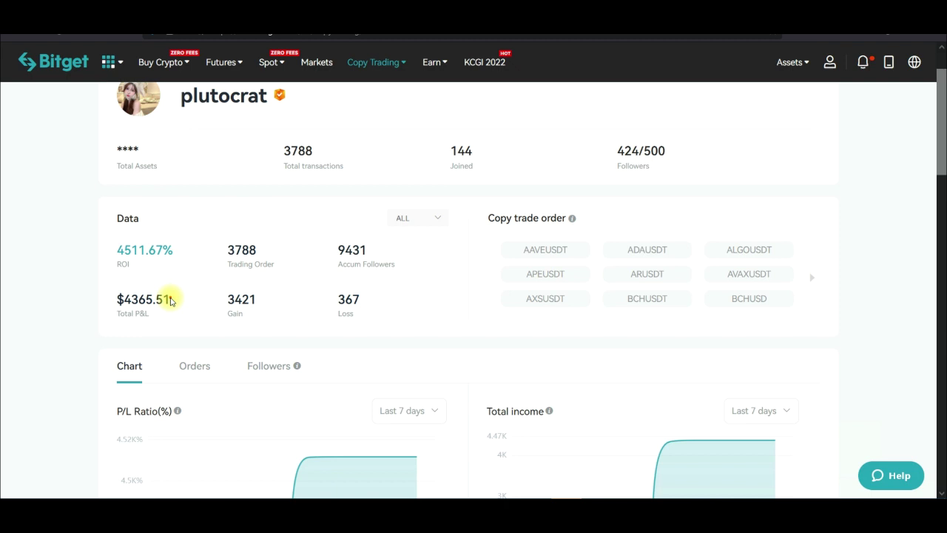
mouse_move(106, 278)
left_mouse_down()
mouse_move(165, 254)
mouse_move(154, 231)
mouse_move(114, 249)
mouse_move(136, 269)
left_mouse_up()
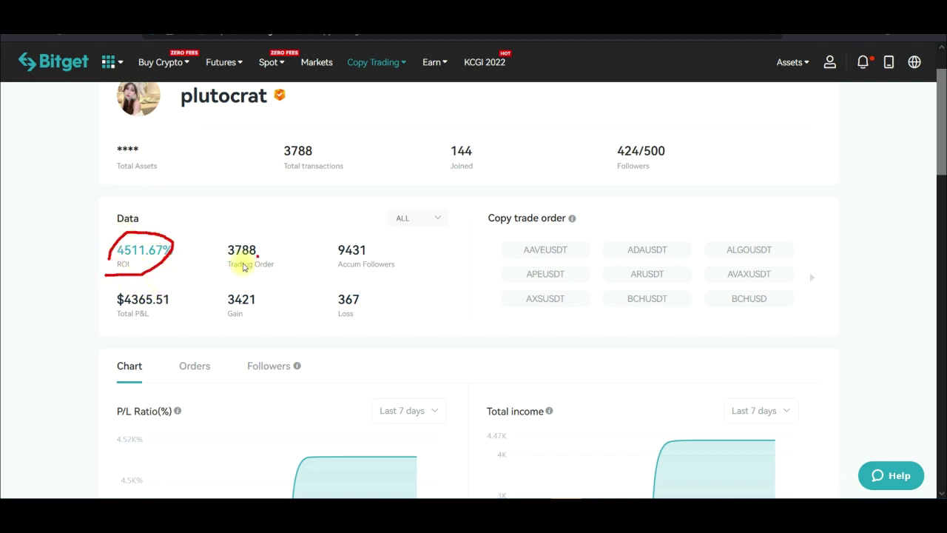
mouse_move(215, 275)
left_mouse_down()
mouse_move(269, 254)
mouse_move(203, 253)
mouse_move(217, 287)
left_mouse_up()
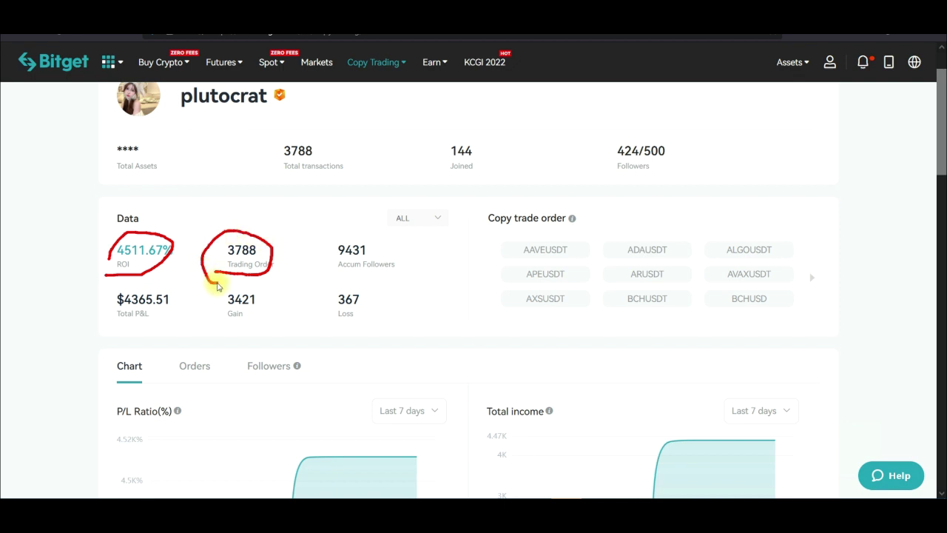
mouse_move(256, 284)
left_mouse_down()
mouse_move(220, 325)
mouse_move(259, 294)
left_mouse_up()
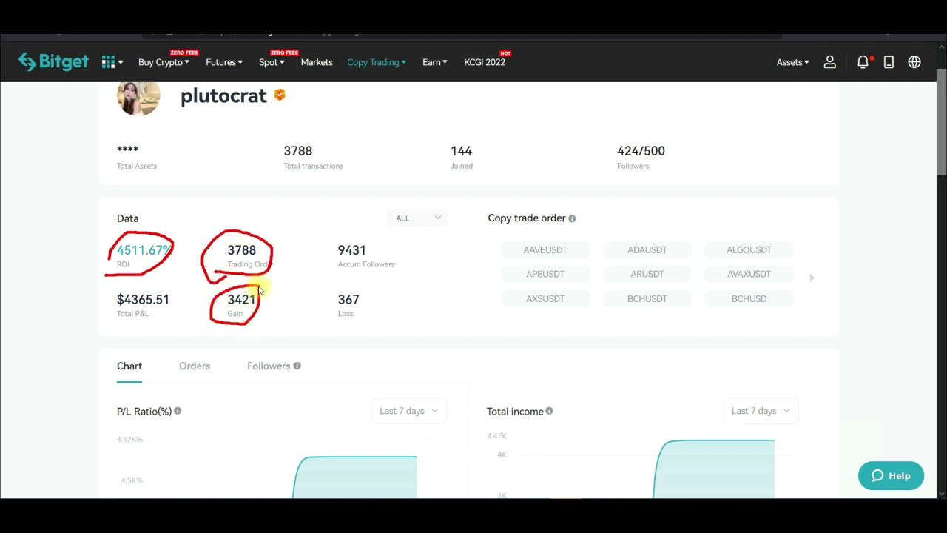
mouse_move(373, 295)
left_mouse_down()
mouse_move(364, 282)
mouse_move(363, 328)
mouse_move(371, 290)
left_mouse_up()
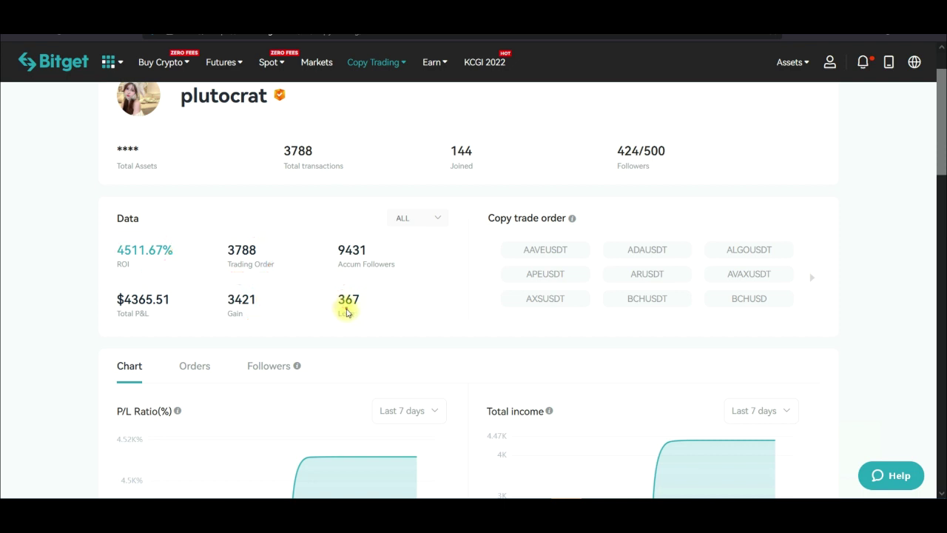
left_click(256, 323)
mouse_move(232, 323)
left_mouse_down()
mouse_move(268, 313)
mouse_move(221, 282)
mouse_move(234, 328)
left_mouse_up()
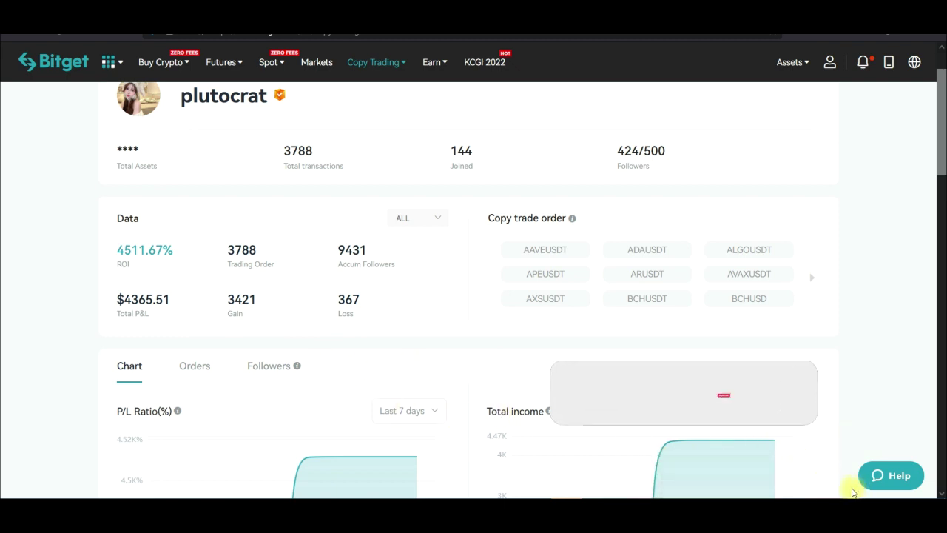
mouse_move(253, 383)
left_mouse_down()
mouse_move(289, 384)
mouse_move(281, 348)
mouse_move(266, 381)
mouse_move(277, 386)
left_mouse_up()
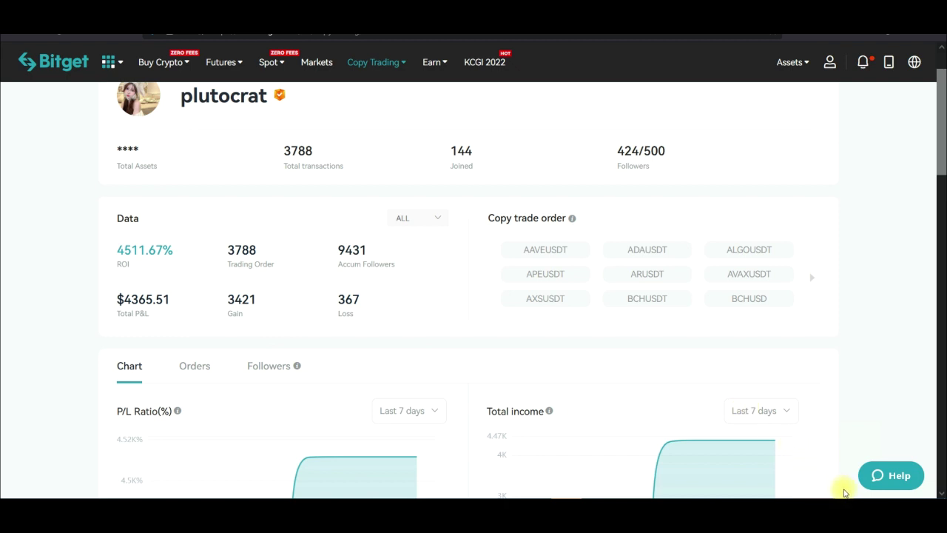
left_click(270, 367)
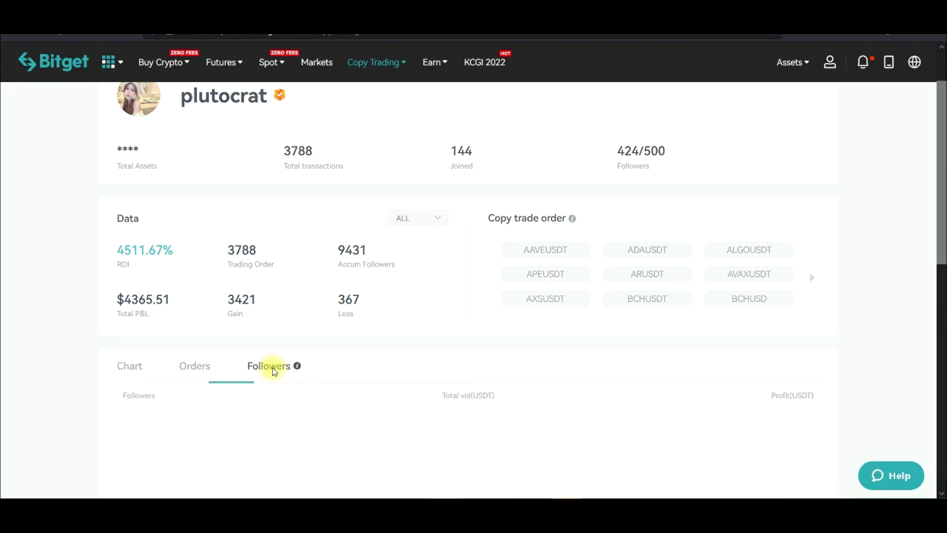
scroll(275, 332, "down", 3)
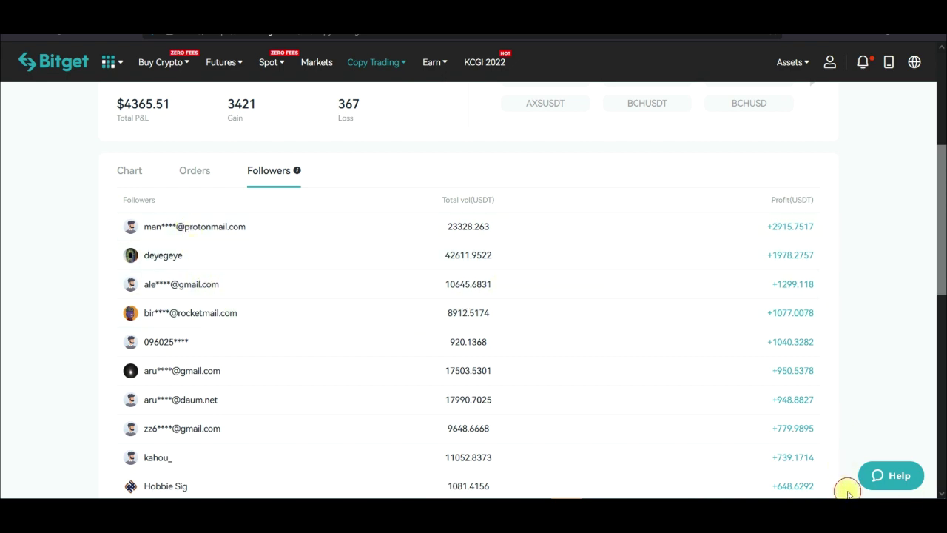
mouse_move(762, 248)
left_mouse_down()
mouse_move(829, 237)
mouse_move(781, 220)
left_mouse_up()
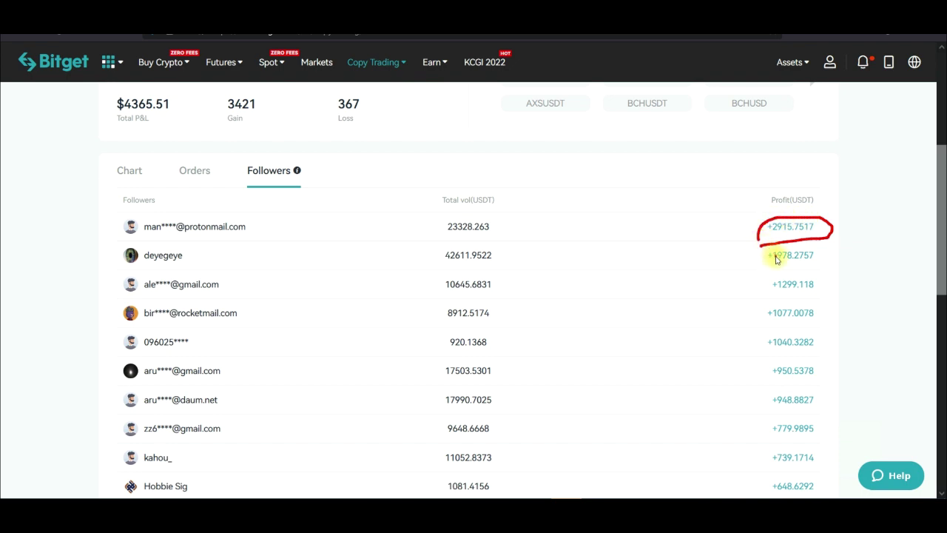
left_click_drag(773, 271, 807, 273)
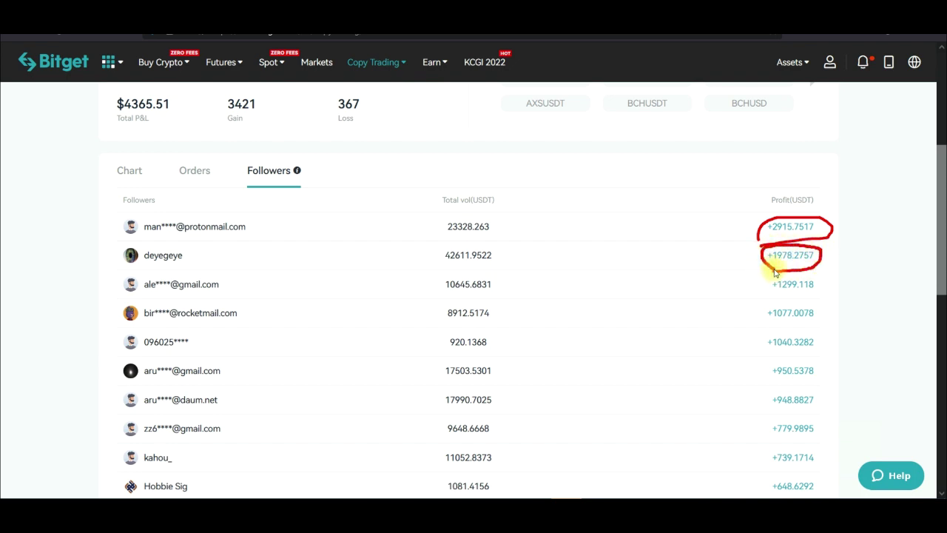
left_click_drag(776, 296, 819, 295)
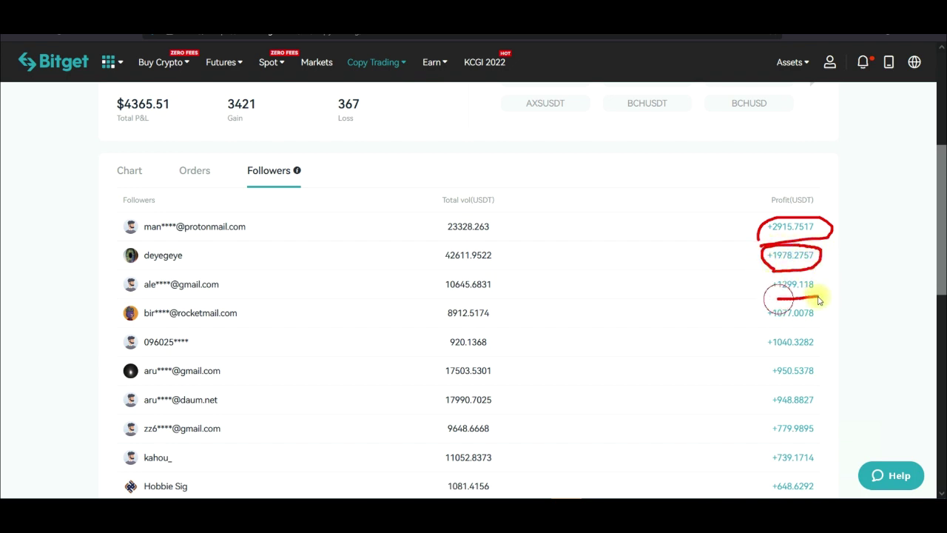
left_click_drag(777, 328, 825, 319)
left_click_drag(783, 359, 814, 352)
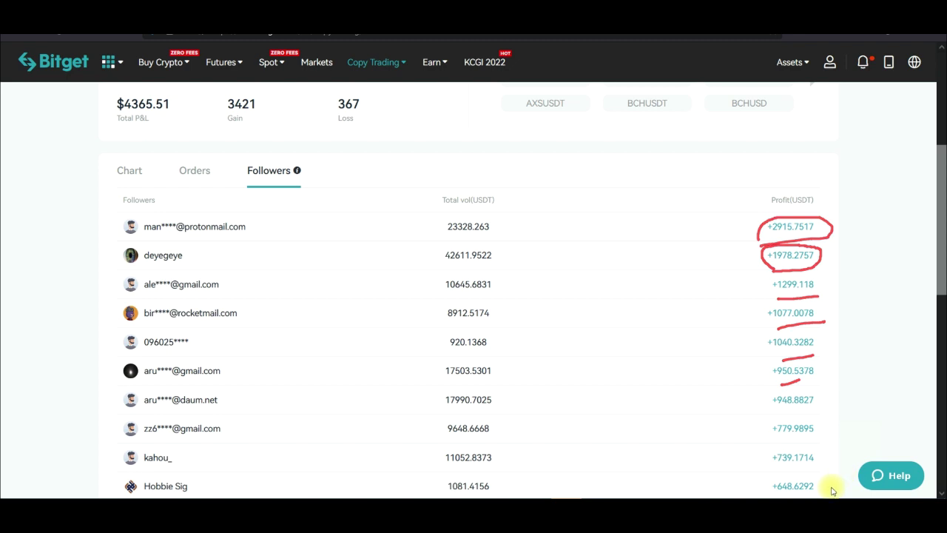
scroll(127, 209, "up", 3)
scroll(126, 210, "up", 1)
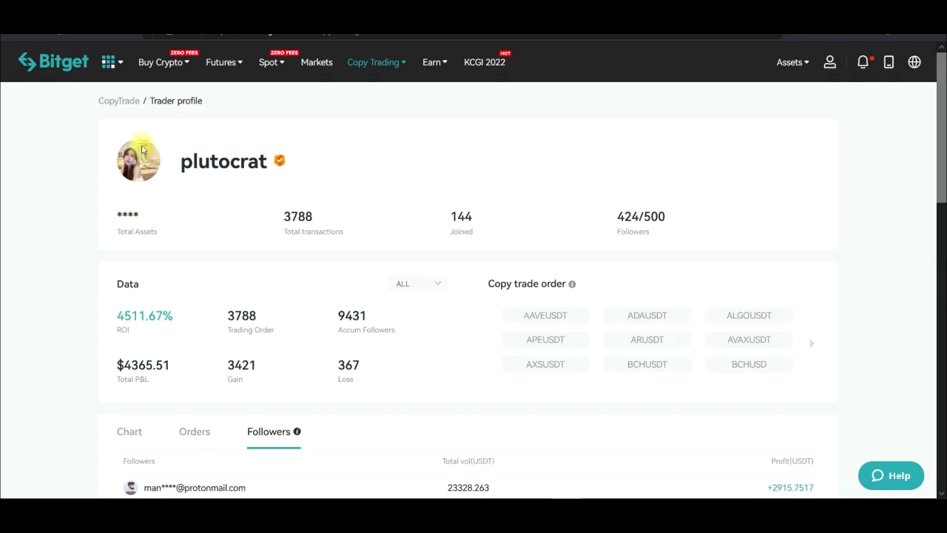
- Return to Top Traders and circle Principle's card and its Full 1000/1000 badge
left_click(123, 102)
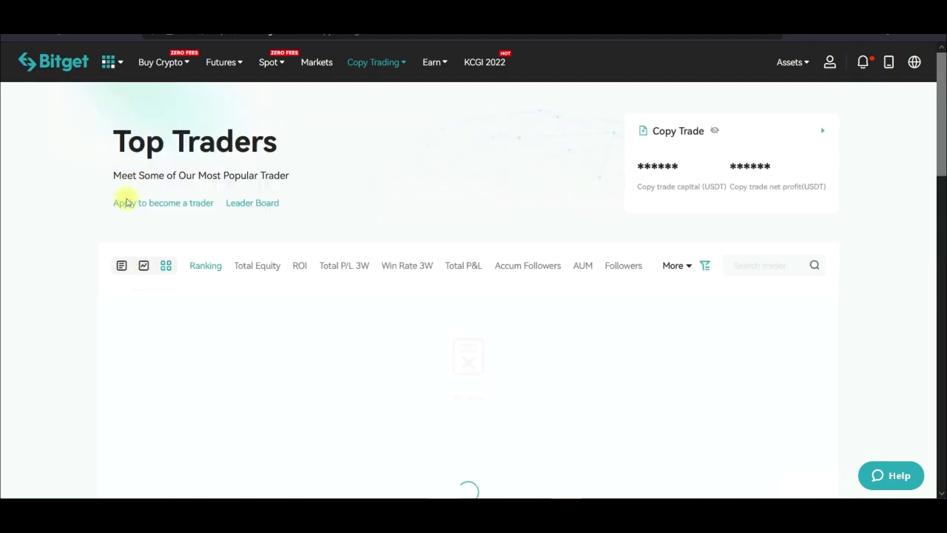
mouse_move(372, 61)
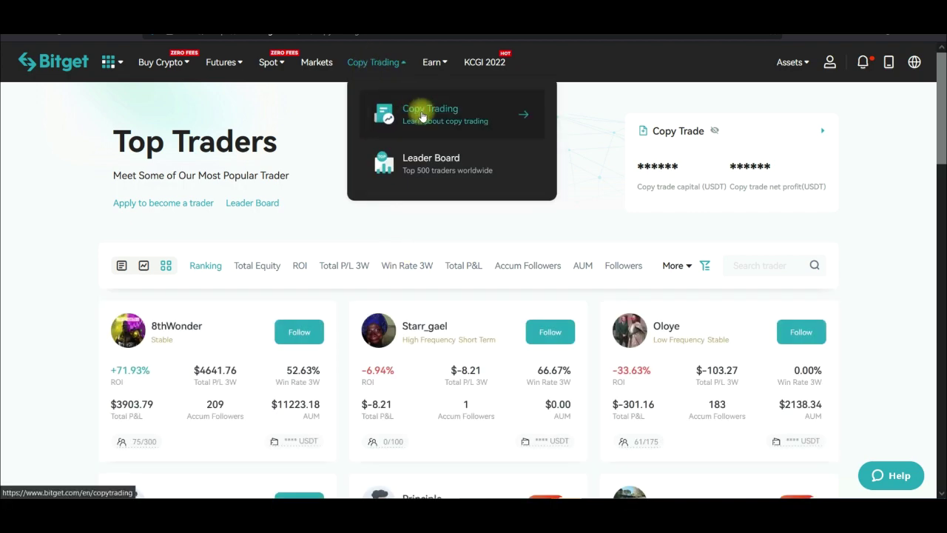
scroll(47, 320, "down", 4)
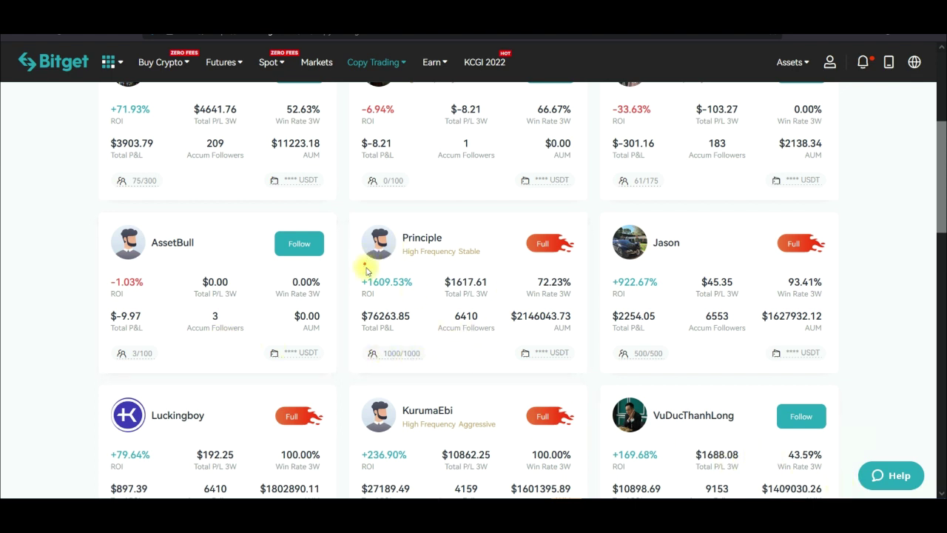
mouse_move(390, 272)
left_mouse_down()
mouse_move(478, 244)
mouse_move(364, 234)
mouse_move(389, 273)
left_mouse_up()
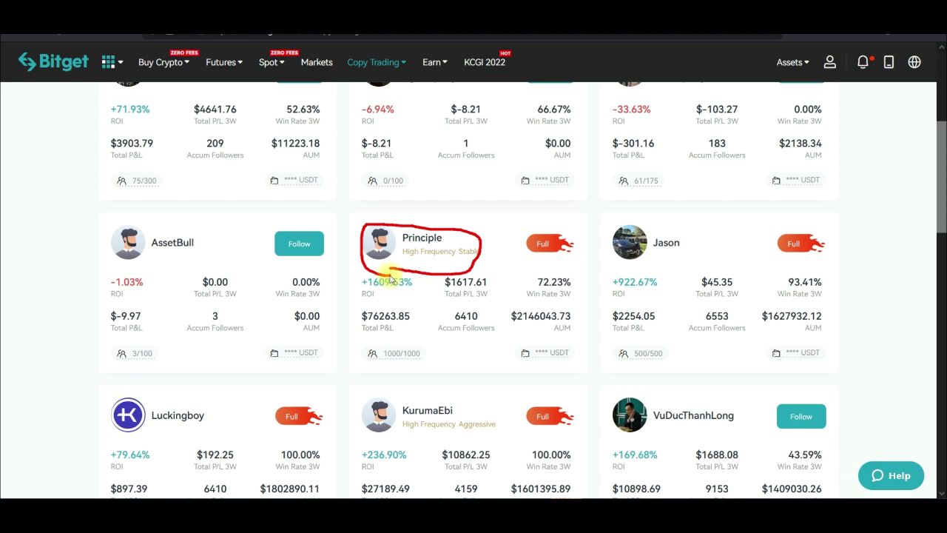
mouse_move(538, 267)
left_mouse_down()
mouse_move(571, 235)
mouse_move(538, 270)
left_mouse_up()
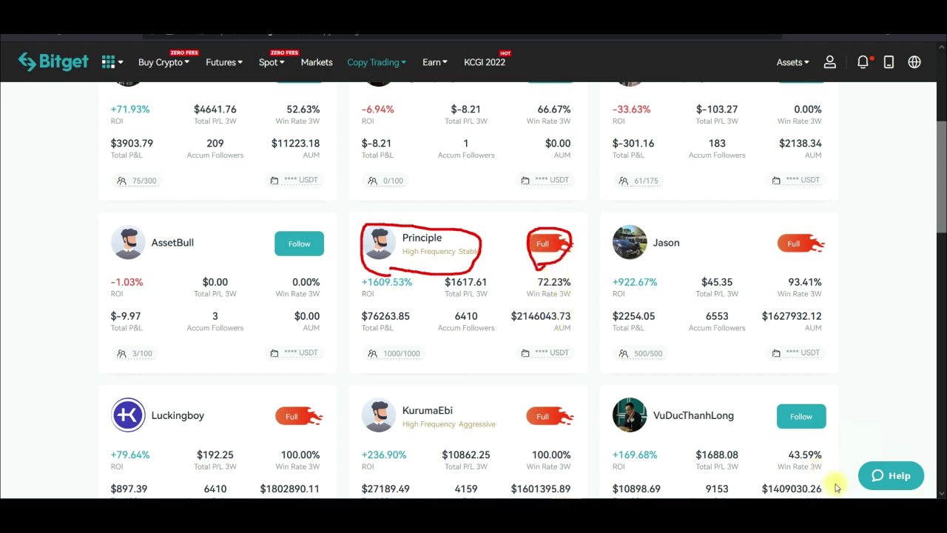
key("Escape")
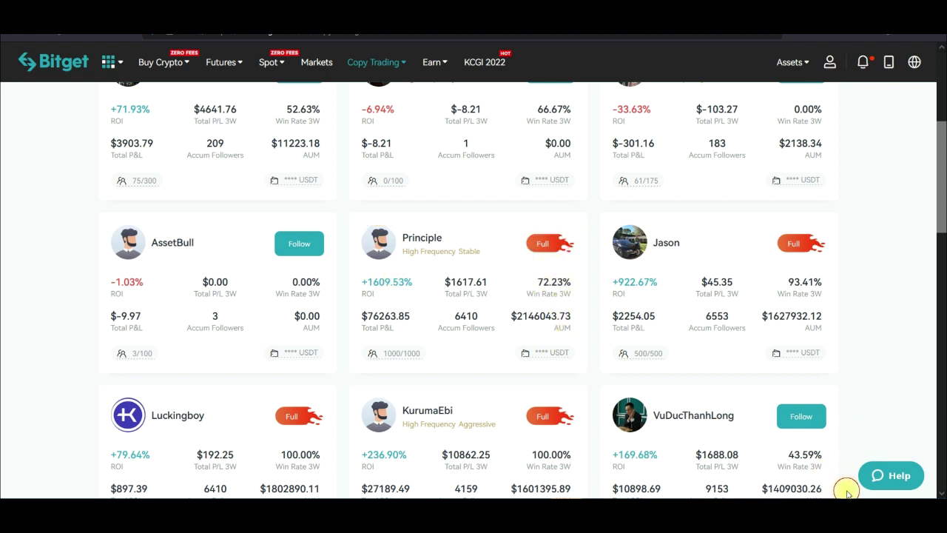
left_click(433, 245)
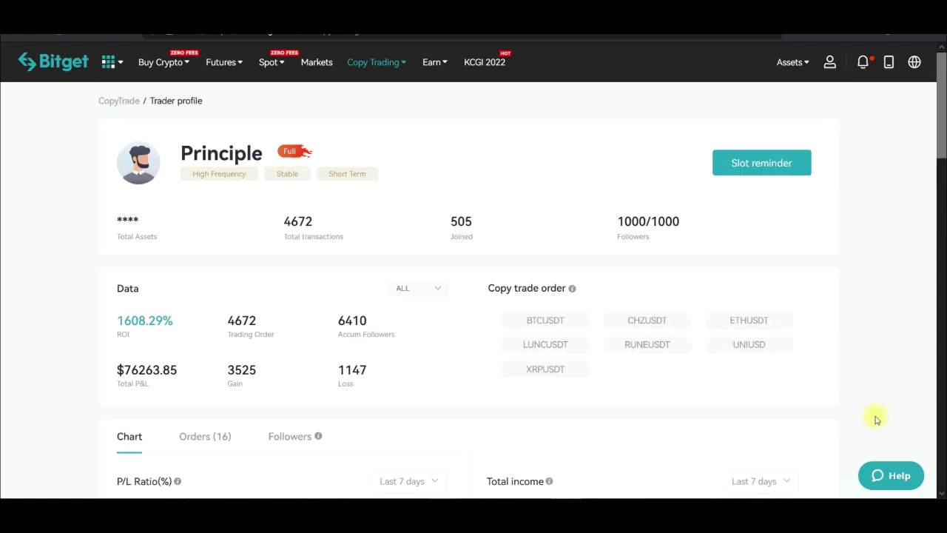
mouse_move(708, 186)
left_mouse_down()
mouse_move(788, 136)
mouse_move(751, 199)
mouse_move(641, 239)
mouse_move(709, 219)
left_mouse_up()
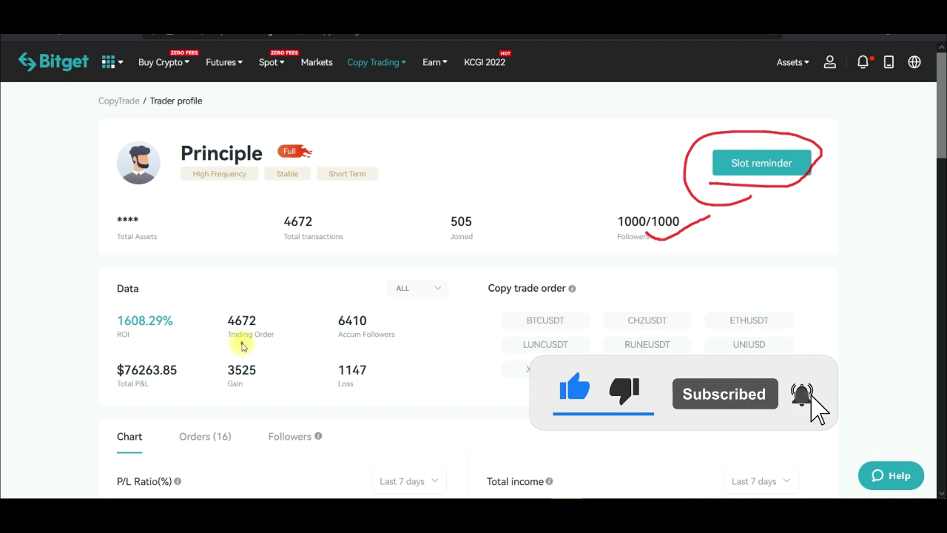
mouse_move(226, 341)
left_mouse_down()
mouse_move(280, 337)
mouse_move(212, 311)
mouse_move(220, 343)
left_mouse_up()
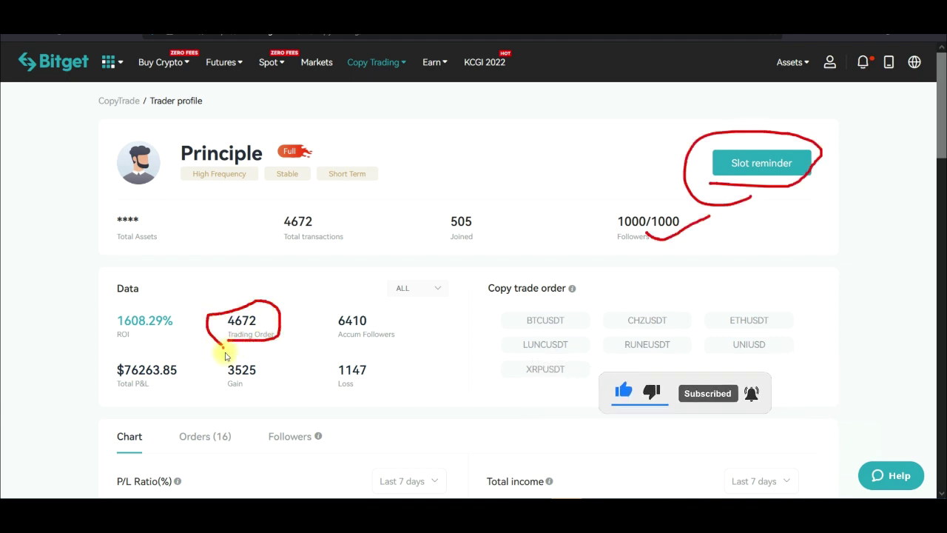
mouse_move(226, 395)
left_mouse_down()
mouse_move(239, 360)
mouse_move(224, 387)
mouse_move(258, 395)
left_mouse_up()
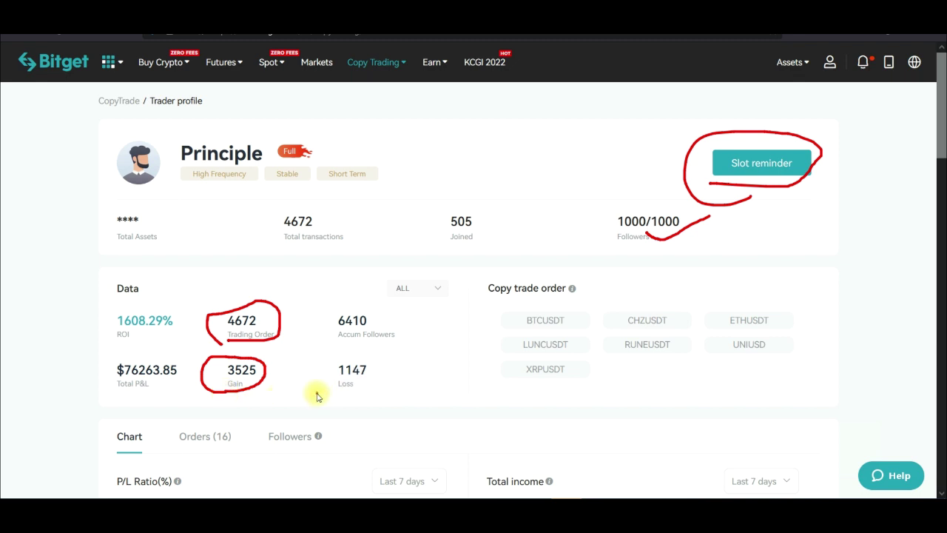
key("Escape")
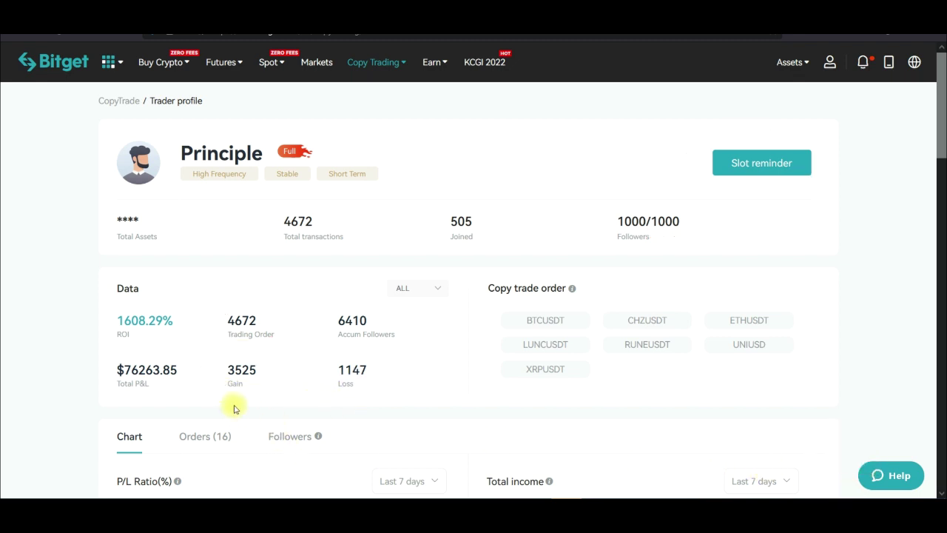
left_click_drag(237, 384, 226, 384)
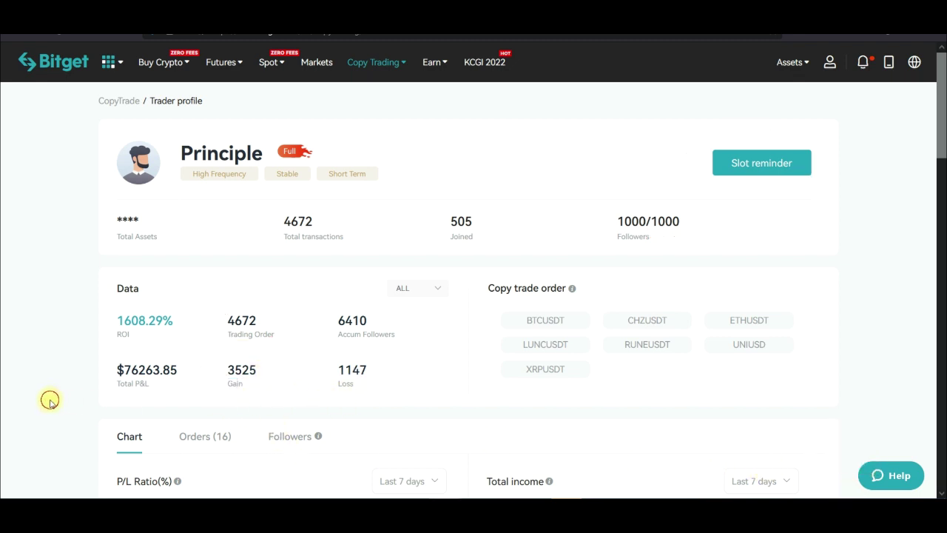
scroll(302, 448, "down", 2)
- Show Principle's followers and circle profits of +26002.8995, +25338.7462, +19366.3911 and +18542.2281 USDT
left_click(284, 313)
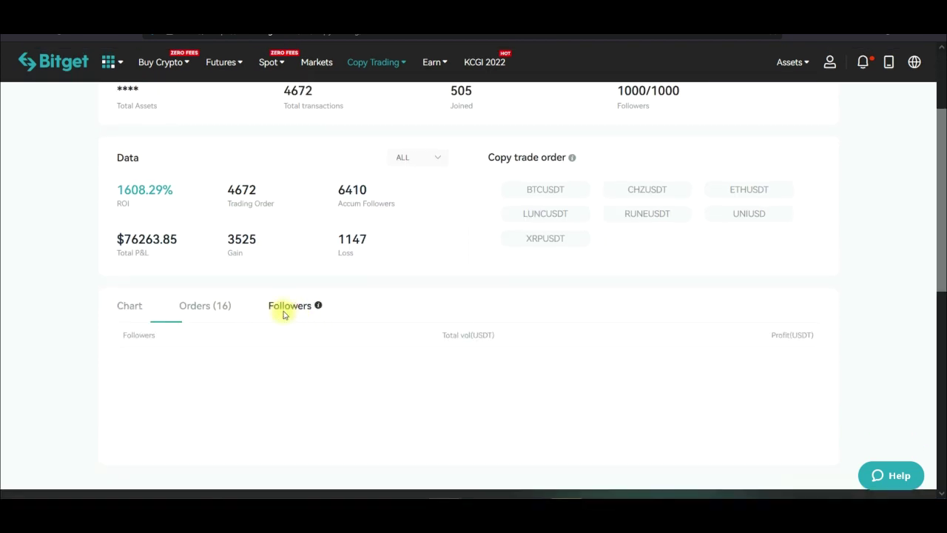
scroll(385, 381, "down", 1)
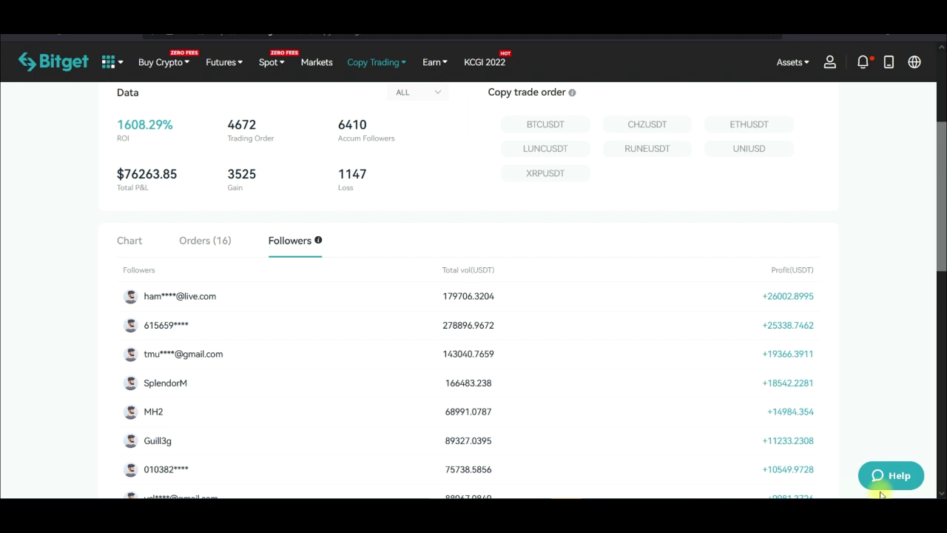
mouse_move(762, 311)
left_mouse_down()
mouse_move(810, 311)
mouse_move(787, 281)
mouse_move(762, 299)
left_mouse_up()
mouse_move(763, 335)
left_mouse_down()
mouse_move(810, 326)
mouse_move(767, 319)
left_mouse_up()
mouse_move(758, 366)
left_mouse_down()
mouse_move(837, 355)
mouse_move(748, 360)
left_mouse_up()
mouse_move(765, 409)
left_mouse_down()
mouse_move(771, 383)
mouse_move(757, 395)
left_mouse_up()
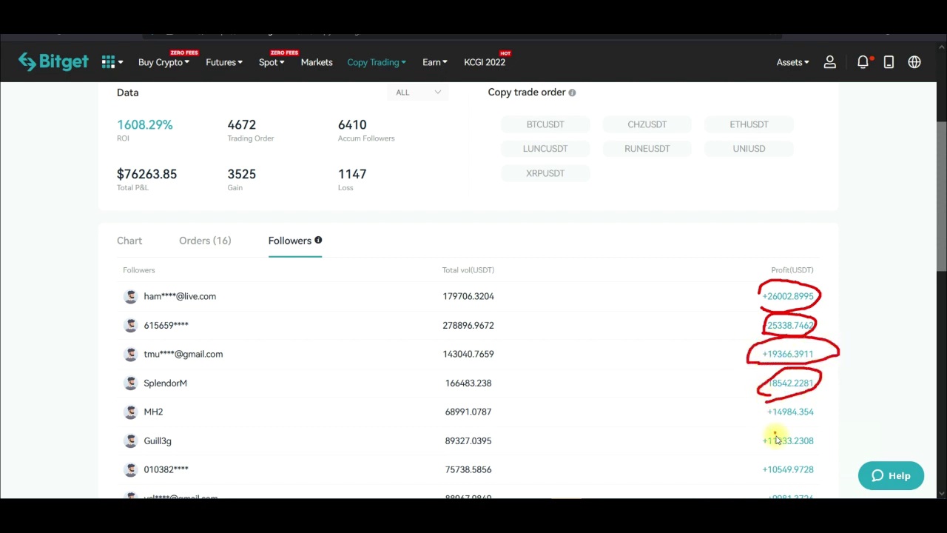
left_click(843, 488)
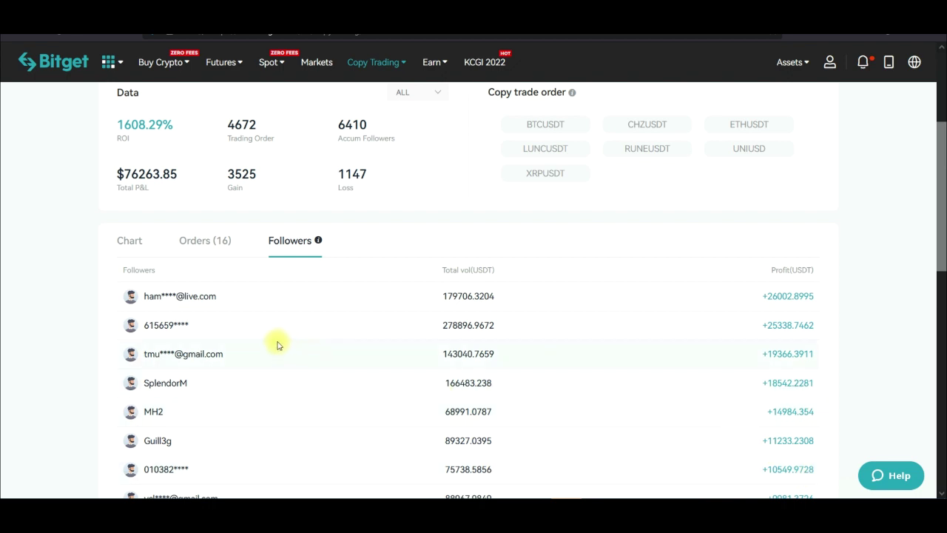
scroll(277, 345, "up", 3)
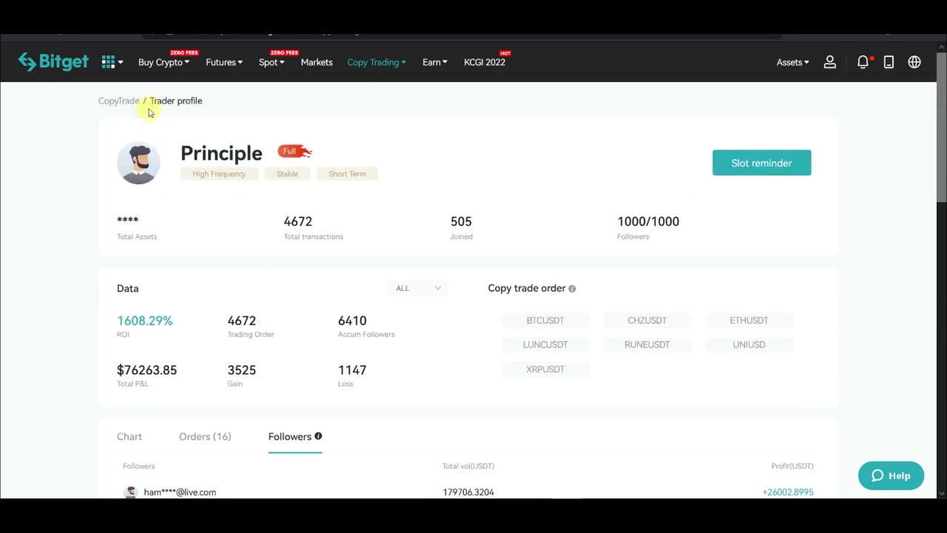
left_click(108, 101)
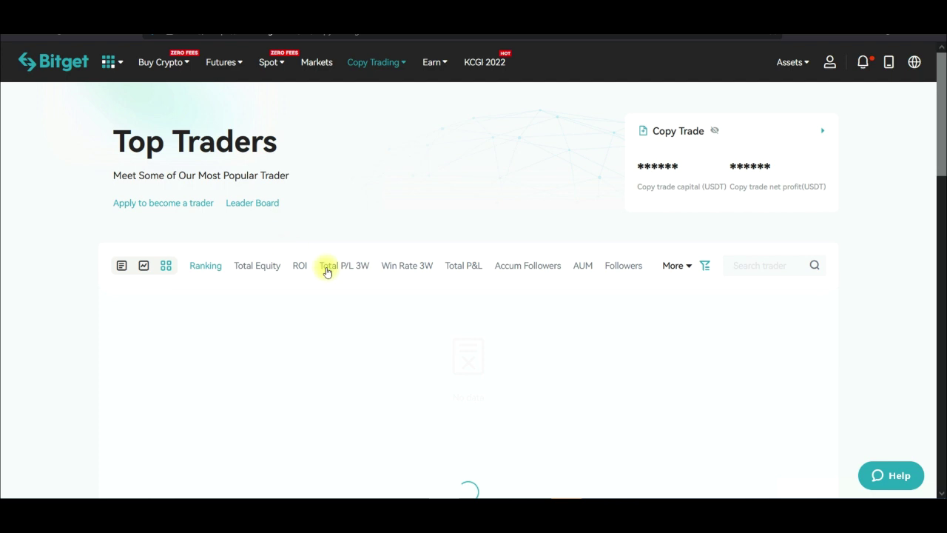
scroll(500, 338, "down", 2)
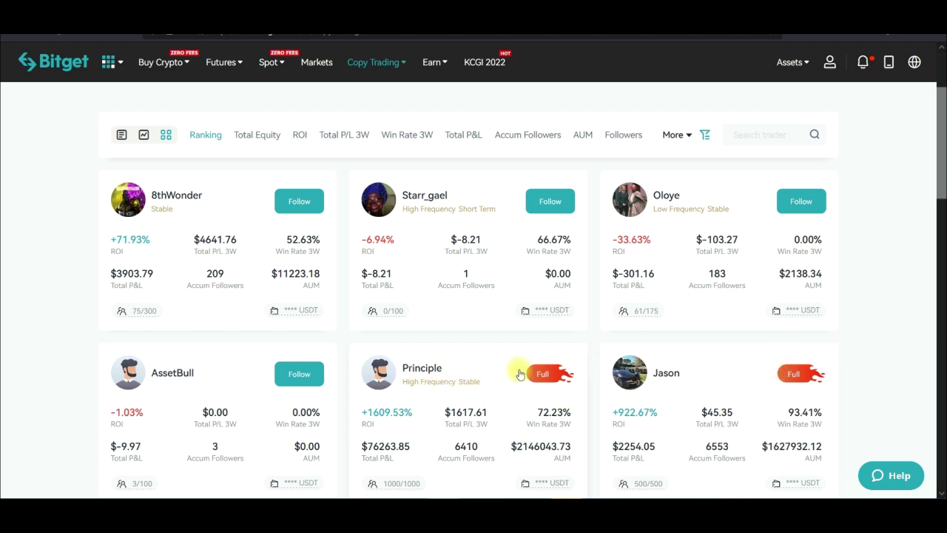
scroll(519, 373, "down", 2)
scroll(519, 374, "up", 2)
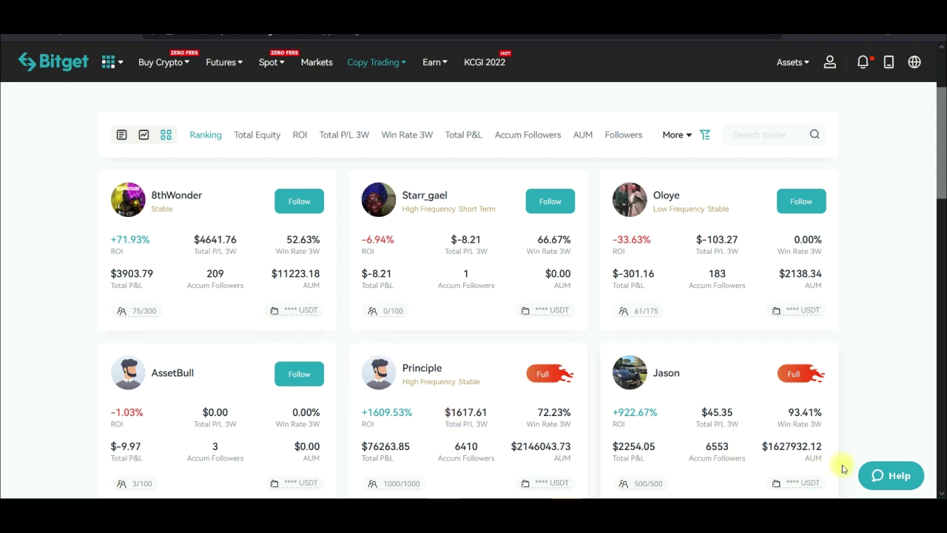
mouse_move(163, 222)
left_mouse_down()
mouse_move(189, 176)
mouse_move(163, 231)
left_mouse_up()
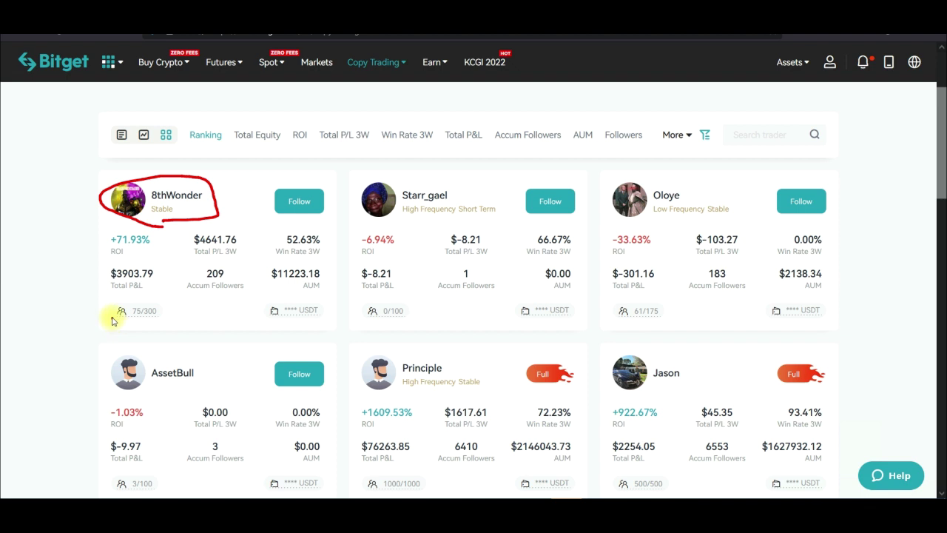
mouse_move(115, 290)
left_mouse_down()
mouse_move(160, 297)
mouse_move(161, 286)
left_mouse_up()
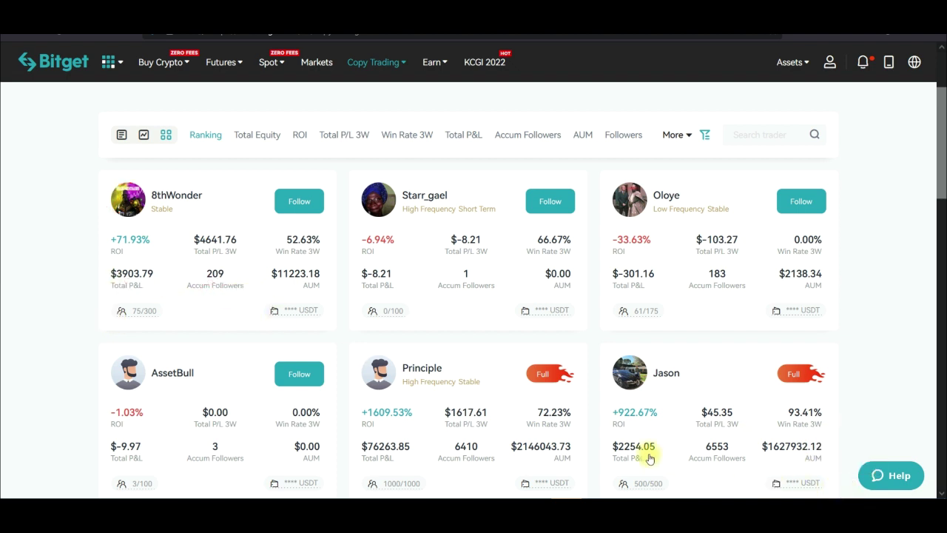
- Mark KurumaEbi's name and Full status, clear the marks, and open KurumaEbi's profile
scroll(566, 405, "down", 3)
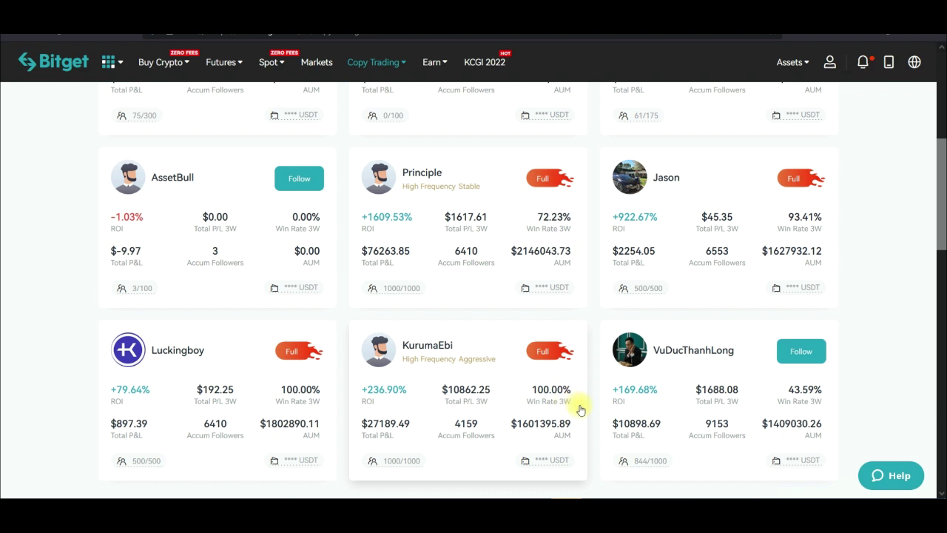
scroll(581, 409, "down", 2)
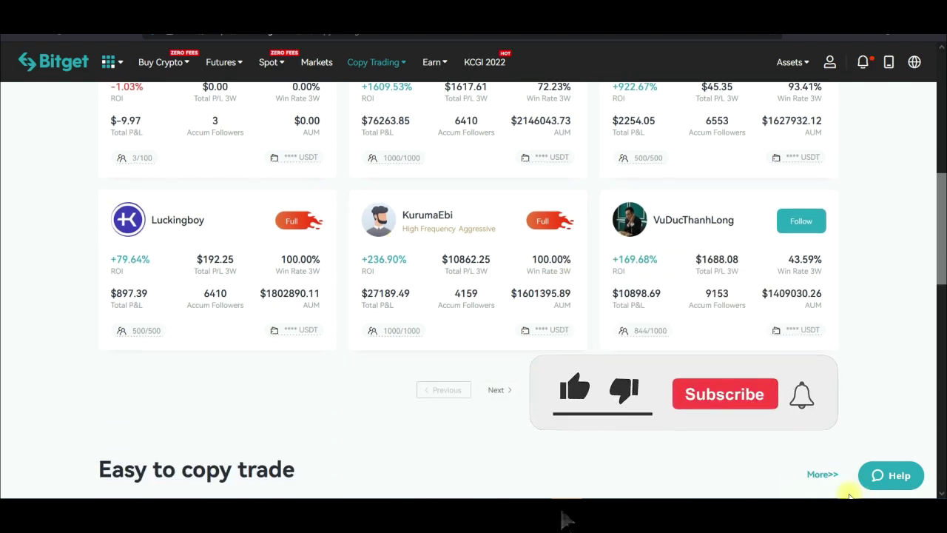
mouse_move(397, 241)
left_mouse_down()
mouse_move(486, 239)
mouse_move(390, 197)
mouse_move(401, 236)
left_mouse_up()
mouse_move(522, 222)
left_mouse_down()
mouse_move(533, 235)
mouse_move(574, 222)
mouse_move(563, 214)
left_mouse_up()
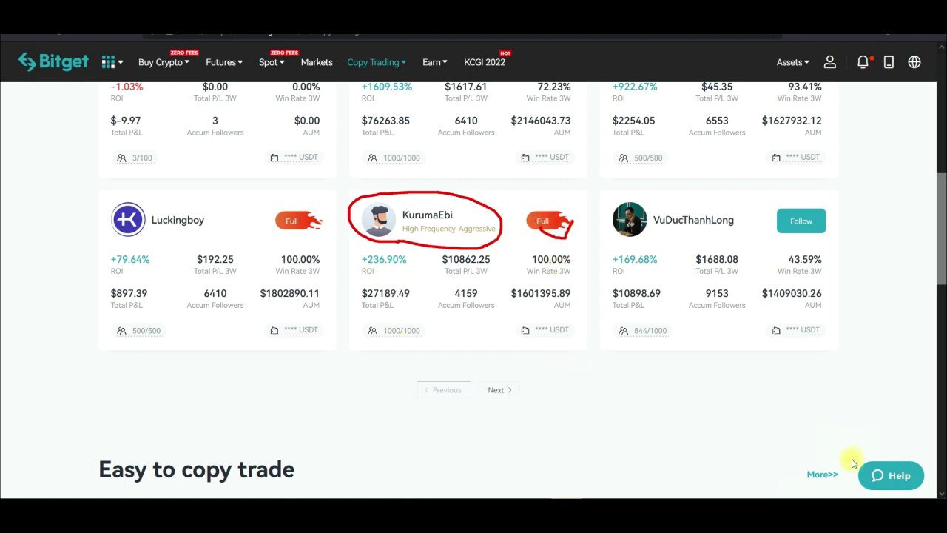
key("Escape")
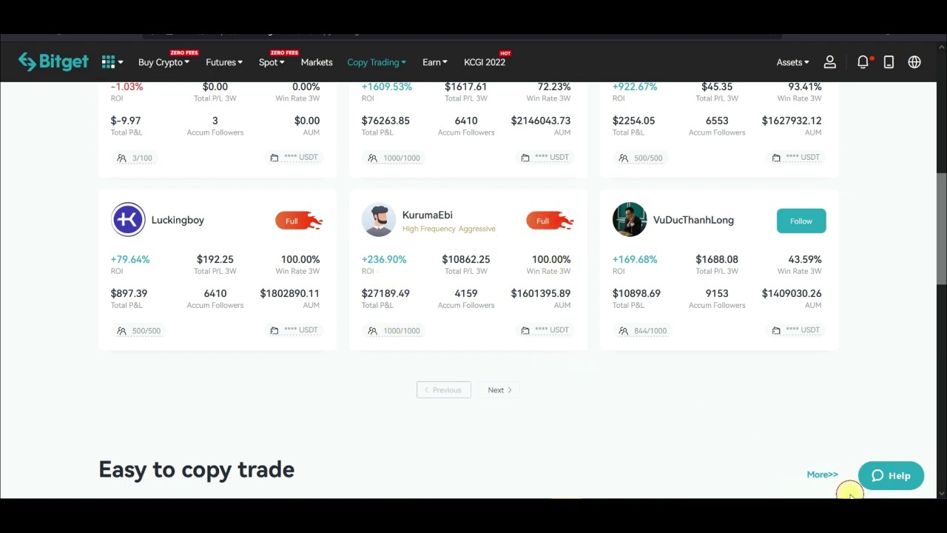
left_click(427, 216)
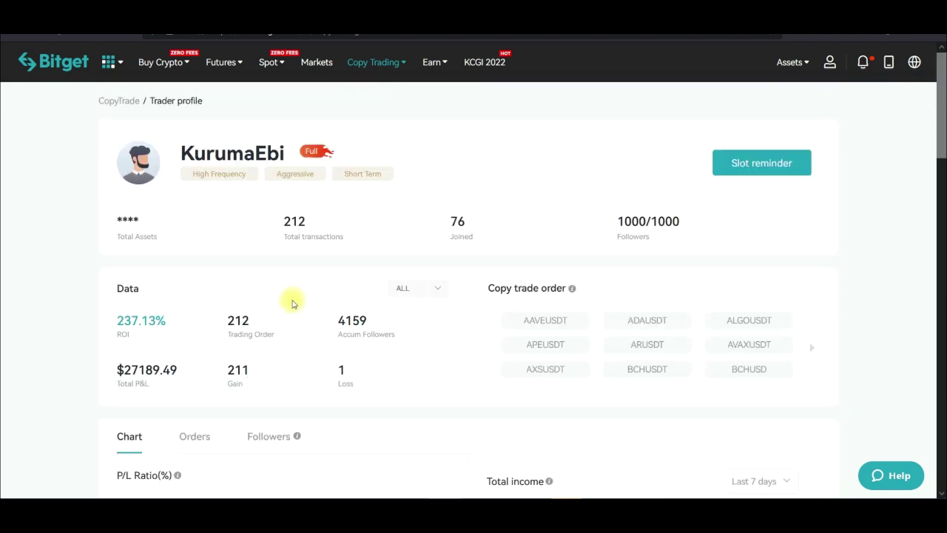
scroll(292, 305, "down", 1)
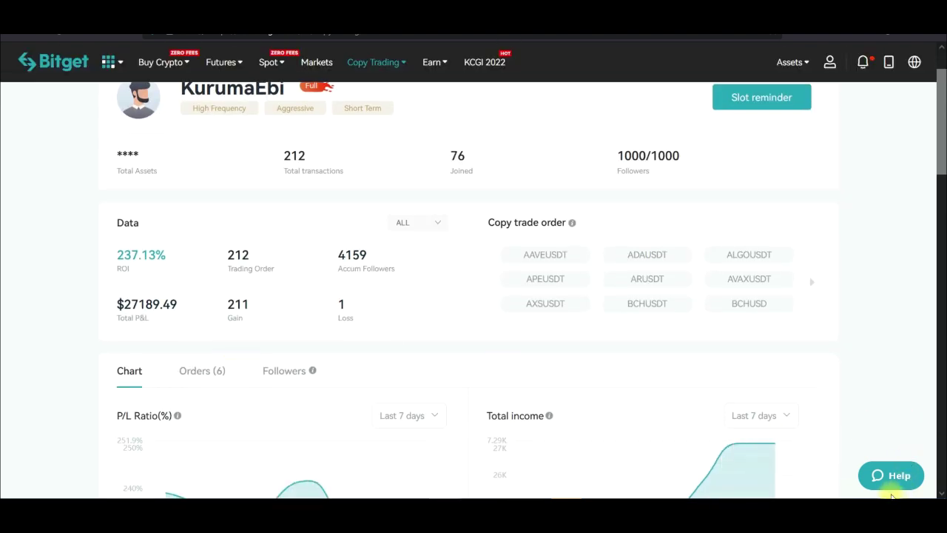
mouse_move(228, 281)
left_mouse_down()
mouse_move(286, 248)
mouse_move(224, 254)
left_mouse_up()
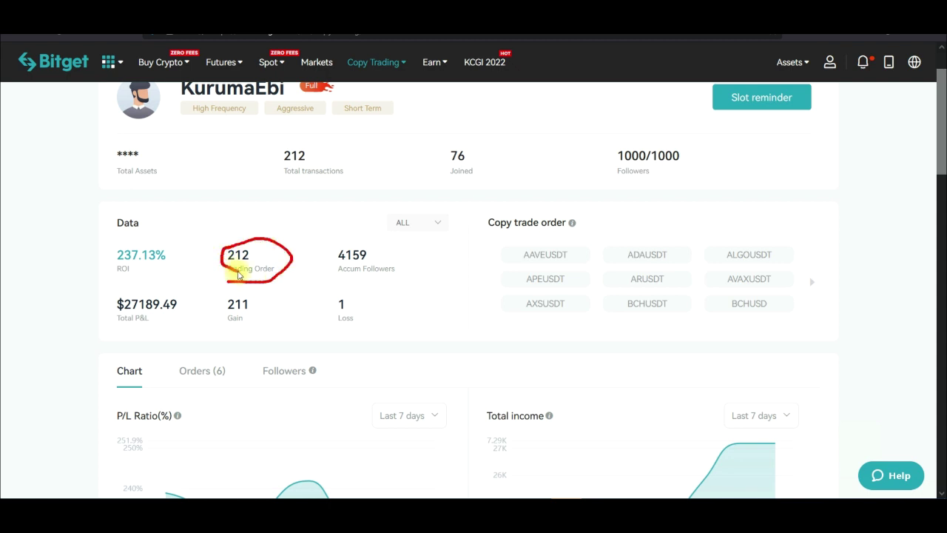
mouse_move(448, 183)
left_mouse_down()
mouse_move(470, 138)
mouse_move(442, 174)
left_mouse_up()
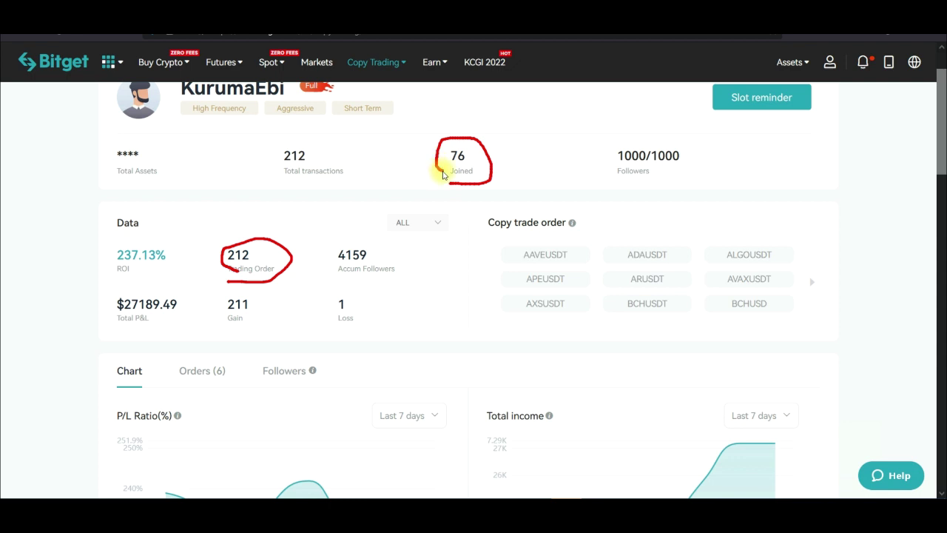
mouse_move(228, 334)
left_mouse_down()
mouse_move(256, 322)
mouse_move(220, 295)
mouse_move(224, 330)
left_mouse_up()
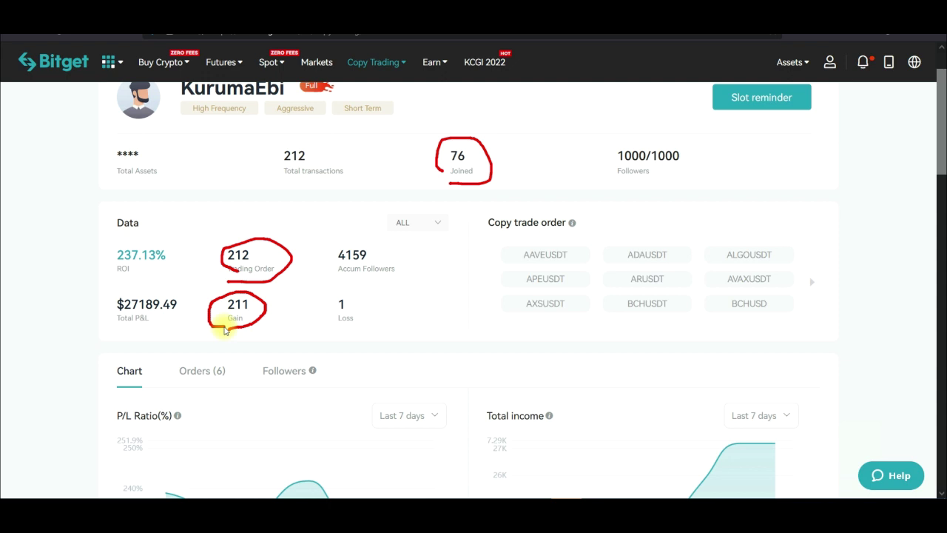
mouse_move(365, 291)
left_mouse_down()
mouse_move(314, 334)
mouse_move(354, 298)
left_mouse_up()
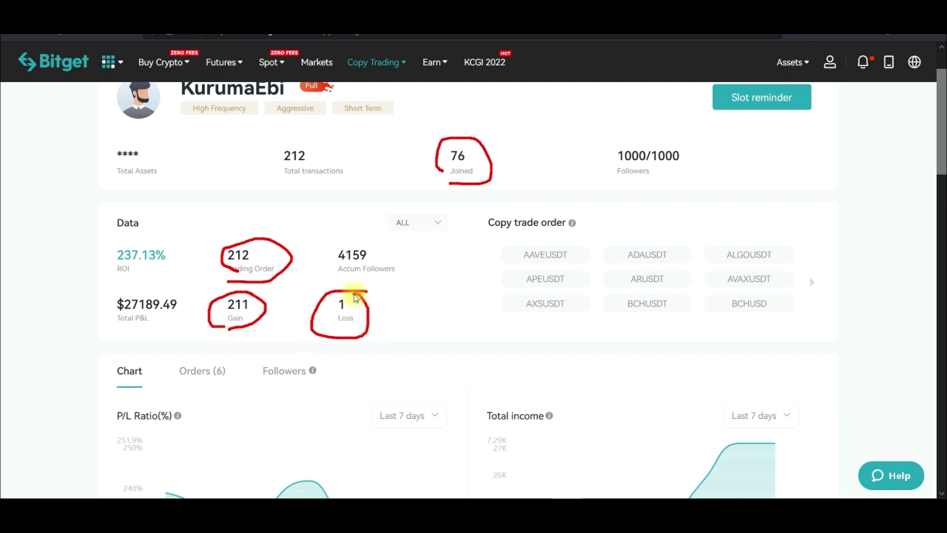
left_click(770, 406)
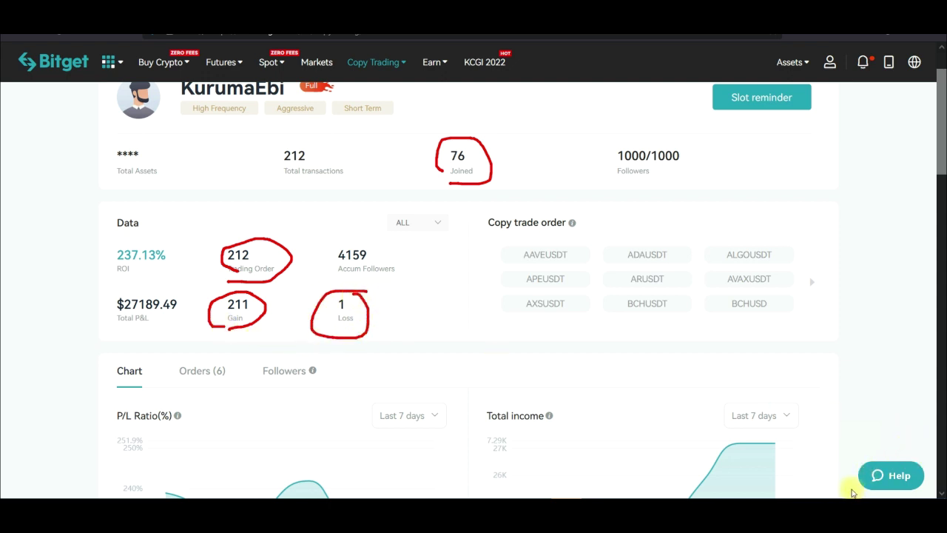
key("Escape")
scroll(820, 370, "down", 2)
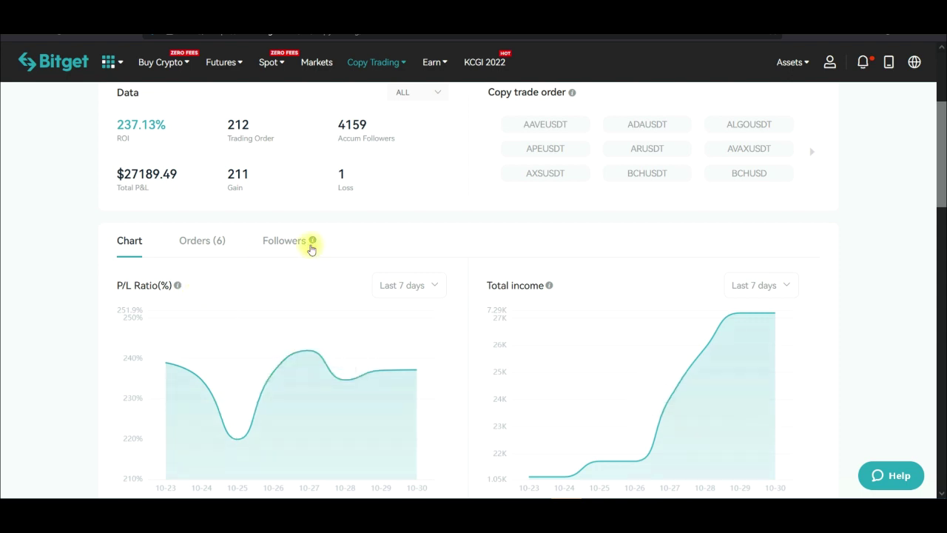
left_click(286, 243)
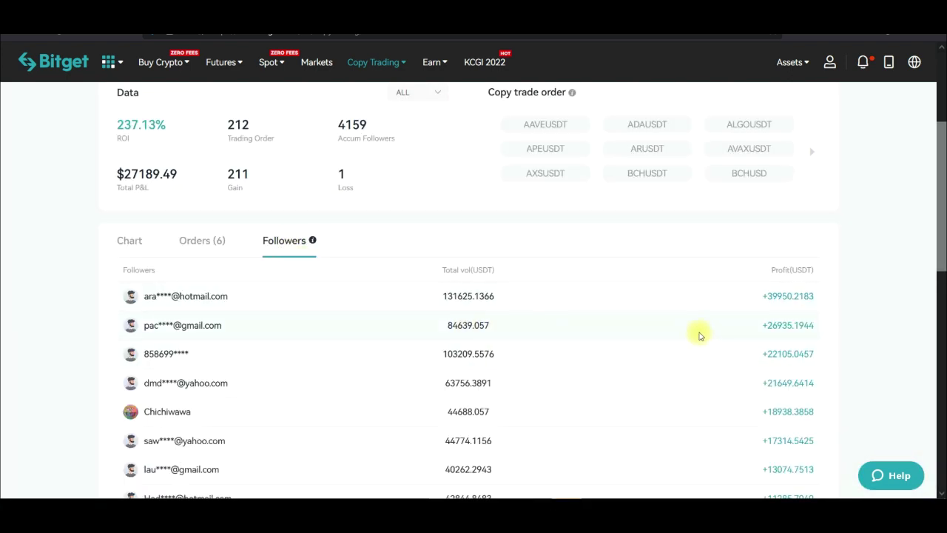
left_click(788, 355)
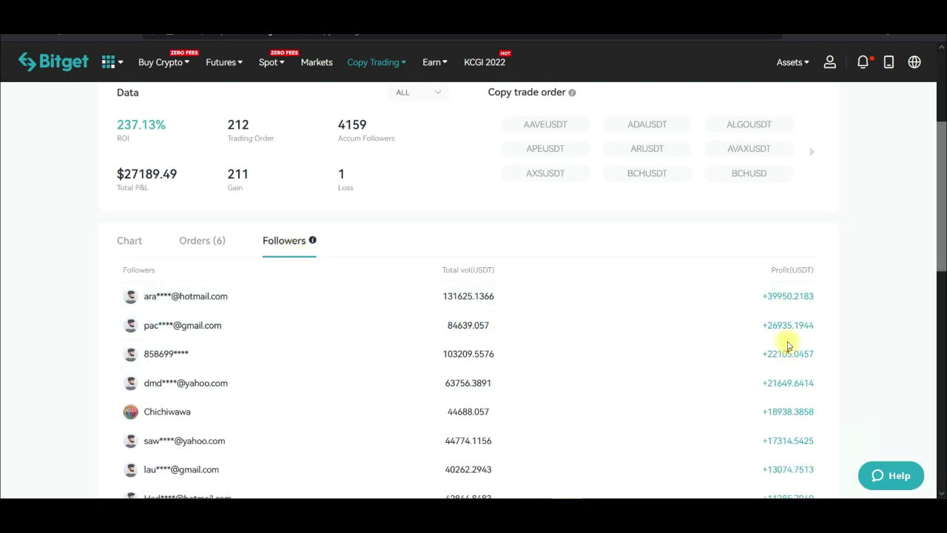
mouse_move(765, 311)
left_mouse_down()
mouse_move(828, 292)
mouse_move(747, 296)
left_mouse_up()
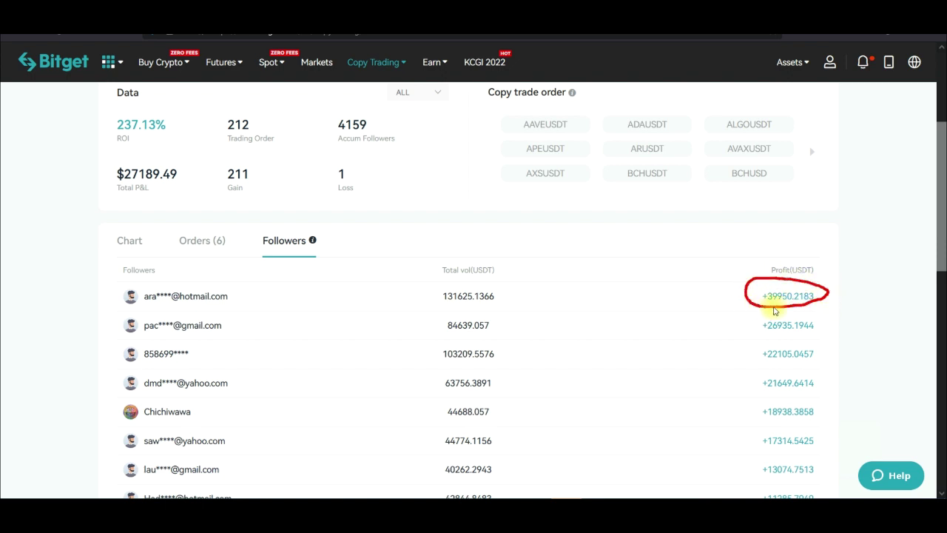
mouse_move(776, 340)
left_mouse_down()
mouse_move(794, 313)
mouse_move(765, 336)
left_mouse_up()
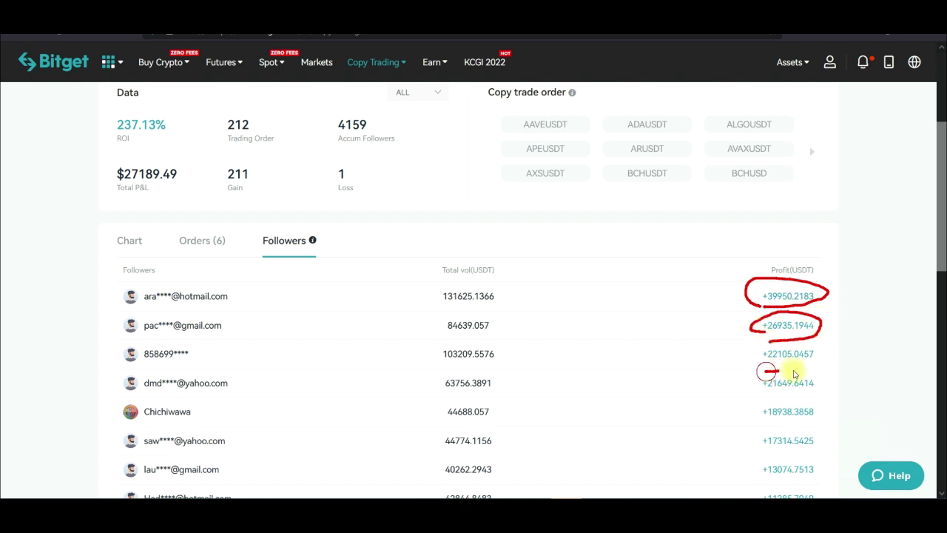
left_click_drag(786, 375, 755, 363)
left_click_drag(764, 425, 799, 408)
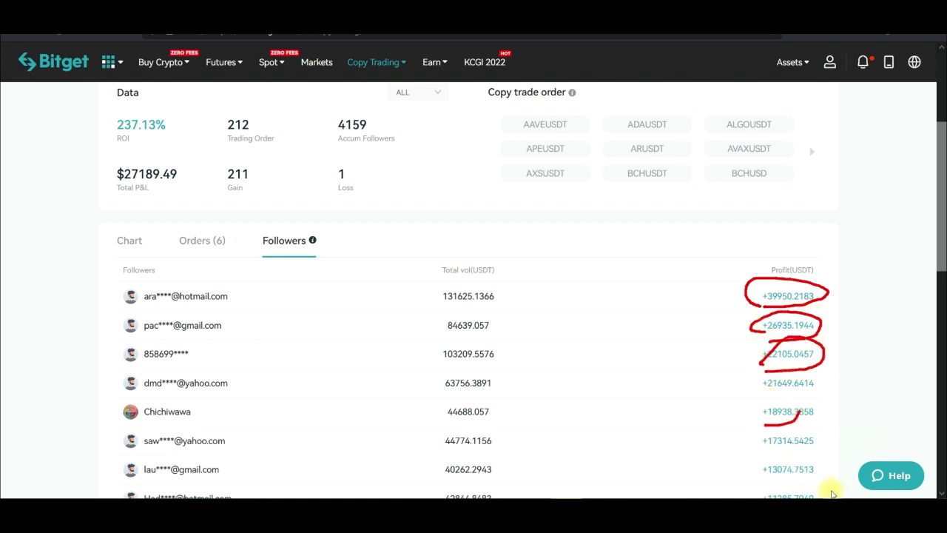
key("Escape")
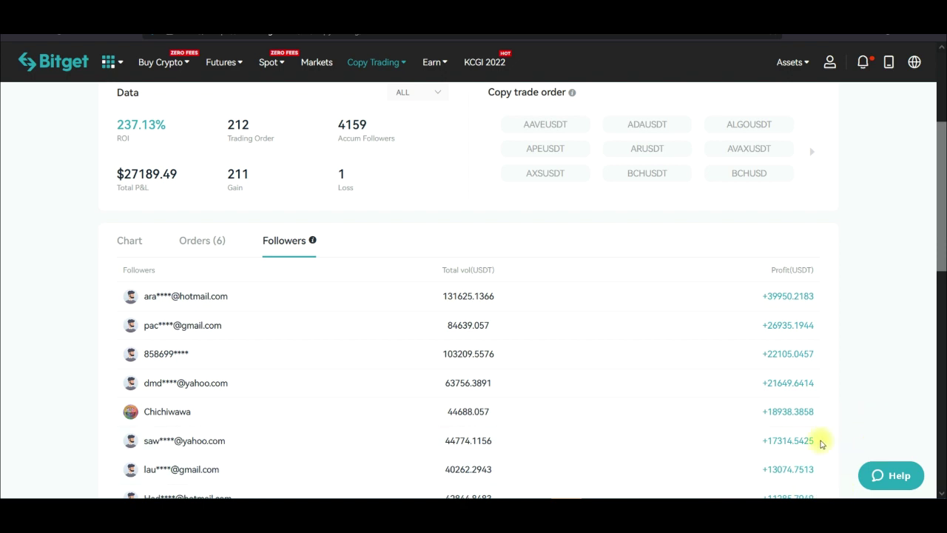
scroll(831, 349, "up", 3)
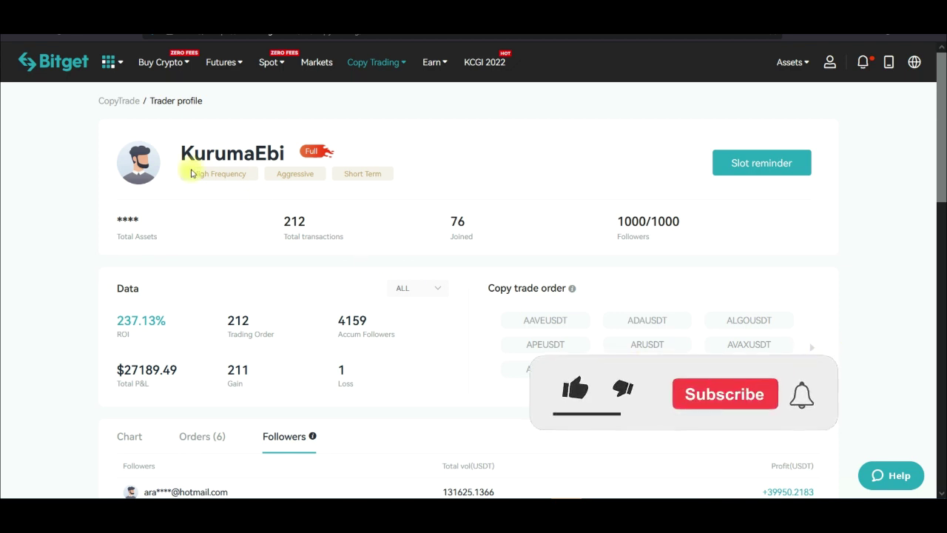
- Return to Top Traders via the CopyTrade breadcrumb and browse the cards back to the top row
left_click(105, 98)
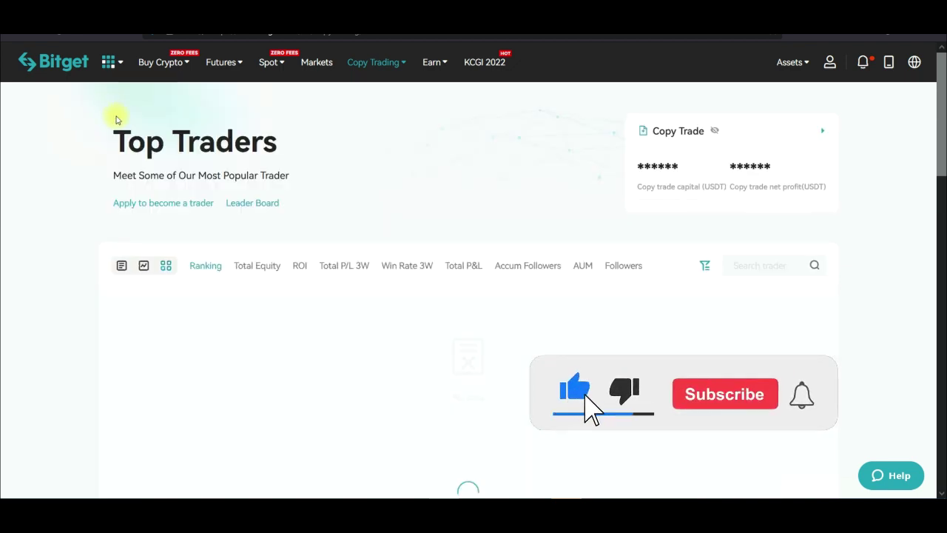
scroll(247, 331, "down", 2)
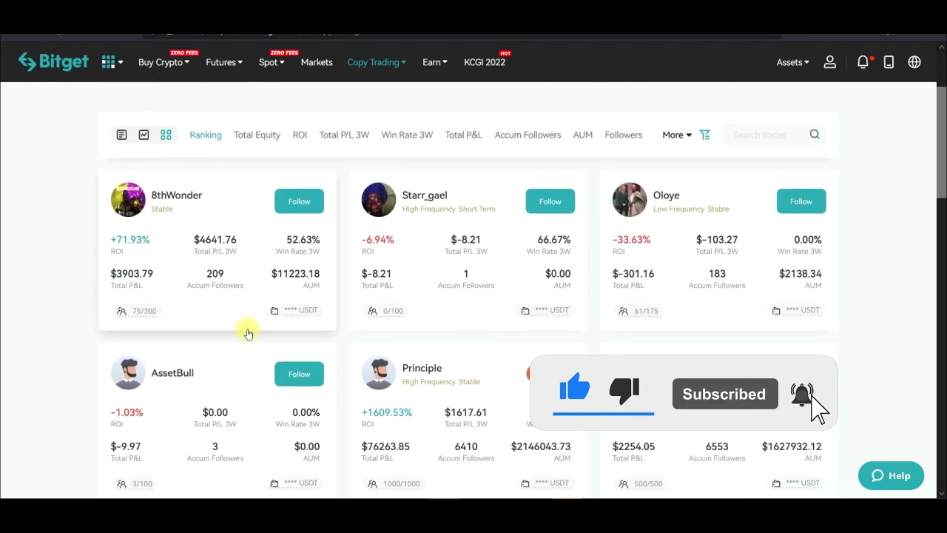
scroll(250, 330, "down", 4)
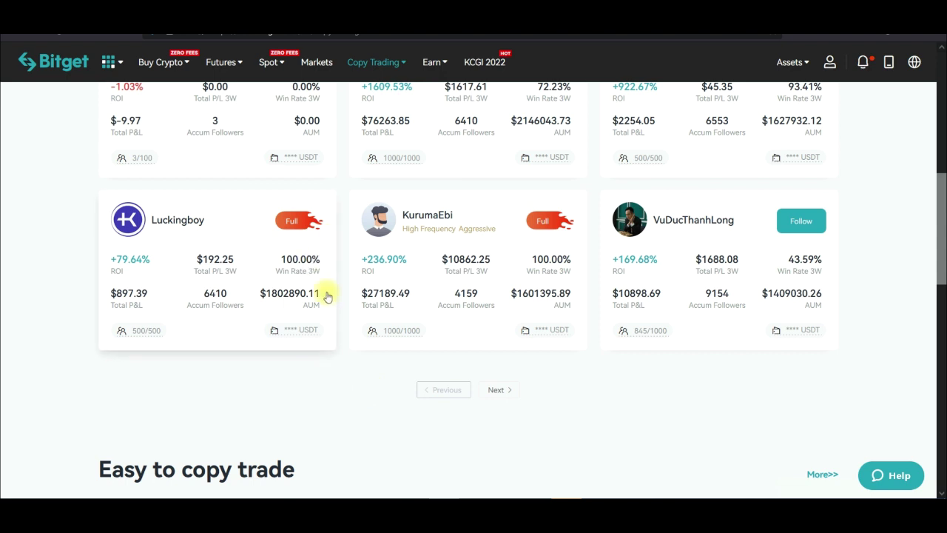
scroll(314, 307, "up", 3)
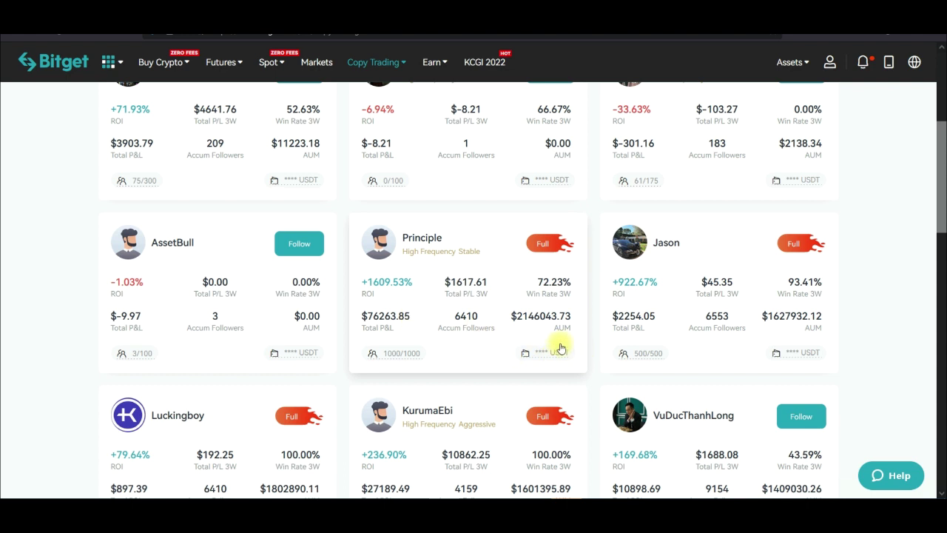
scroll(560, 348, "up", 2)
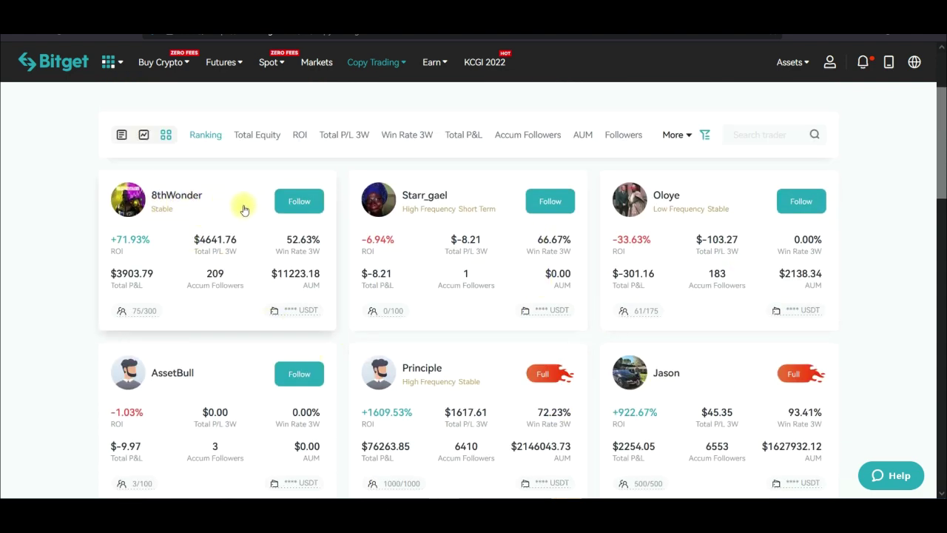
- Open 8thWonder's profile and scroll its charts down to User preference and Position Duration
left_click(220, 208)
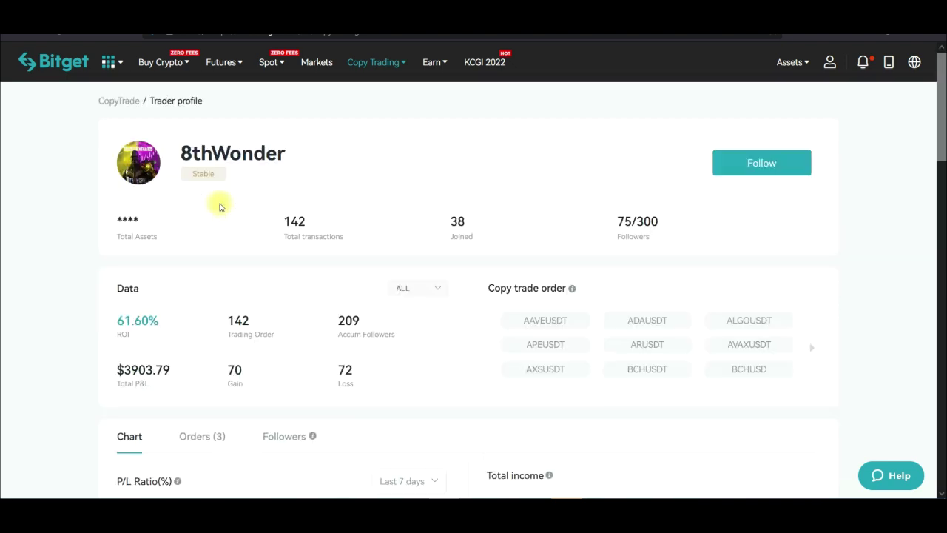
scroll(236, 251, "down", 1)
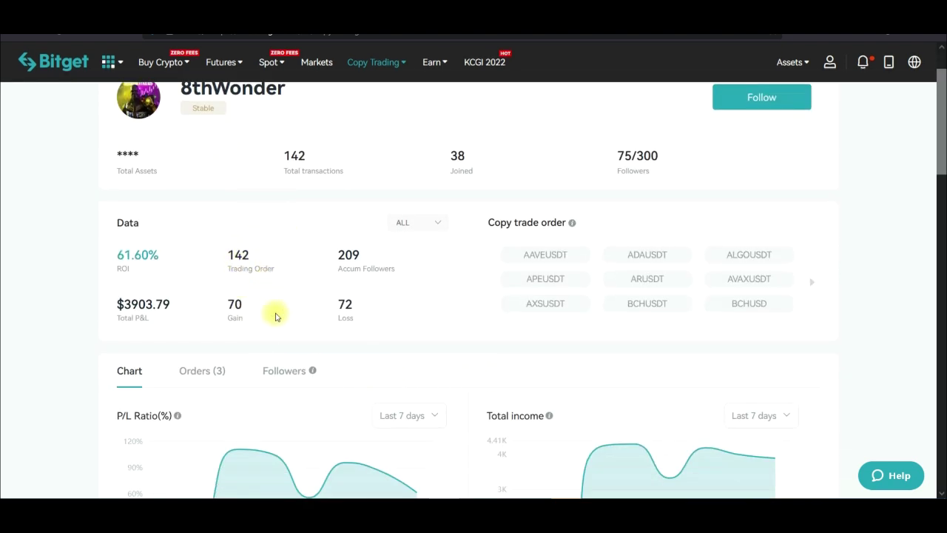
scroll(339, 288, "down", 5)
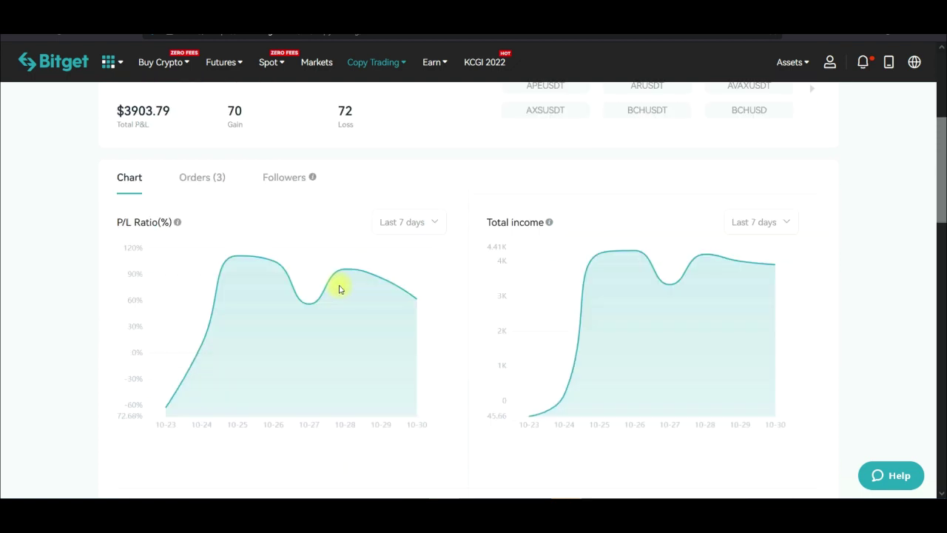
scroll(131, 160, "up", 2)
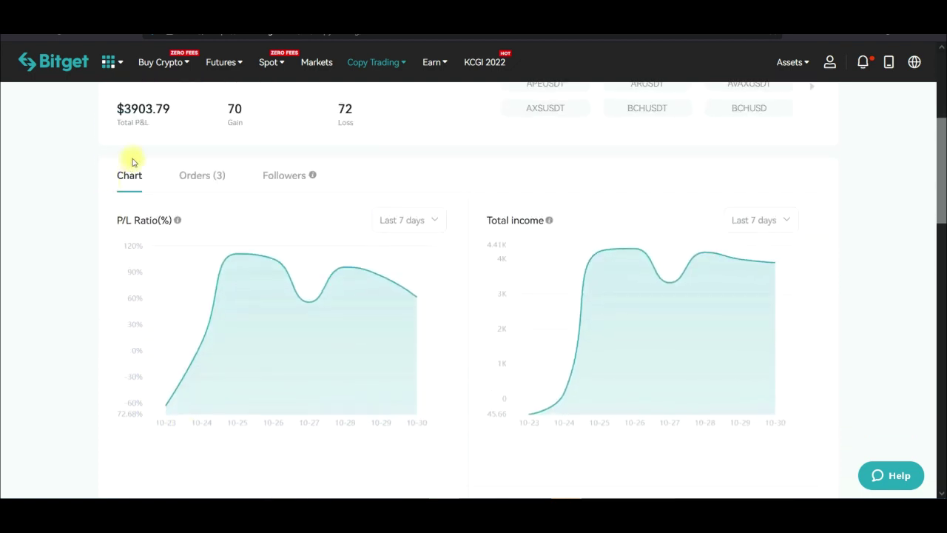
scroll(131, 249, "down", 5)
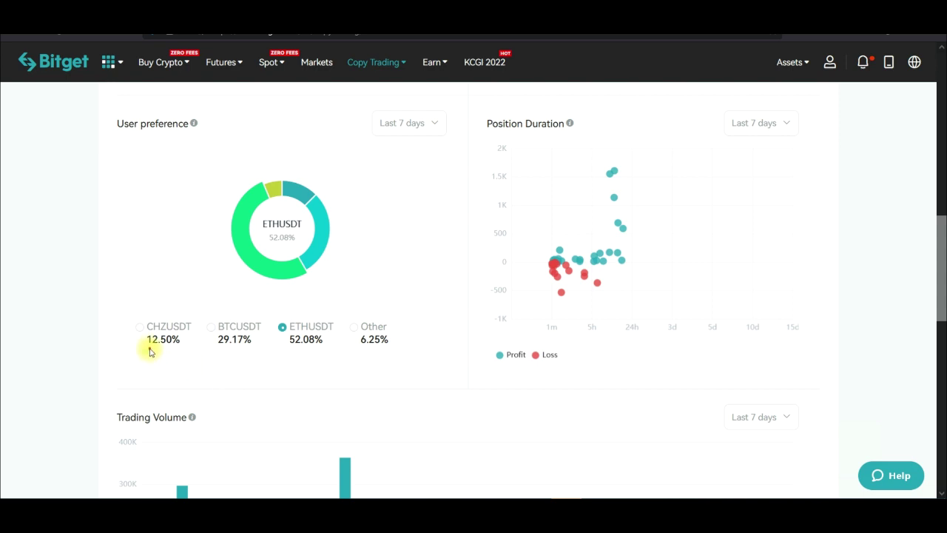
left_click_drag(158, 354, 338, 341)
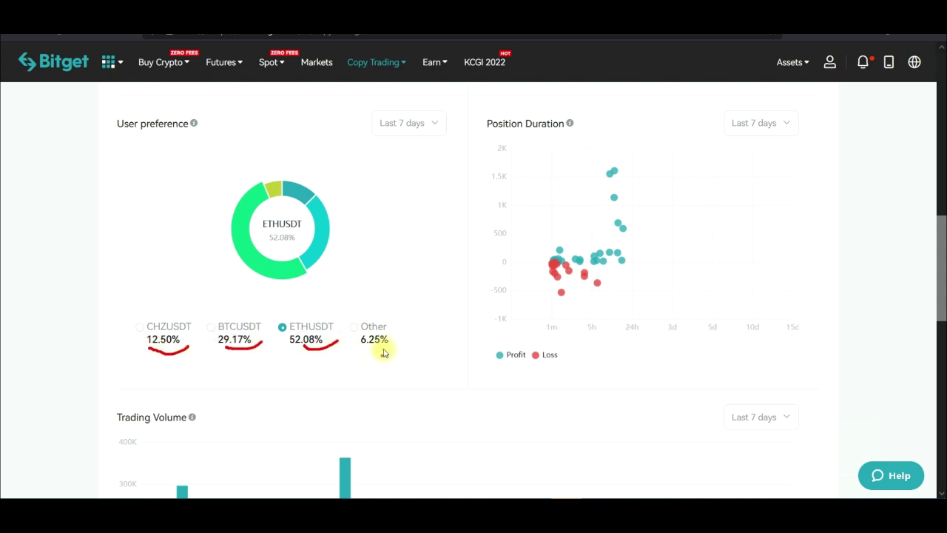
mouse_move(394, 305)
left_mouse_down()
mouse_move(365, 349)
mouse_move(387, 300)
left_mouse_up()
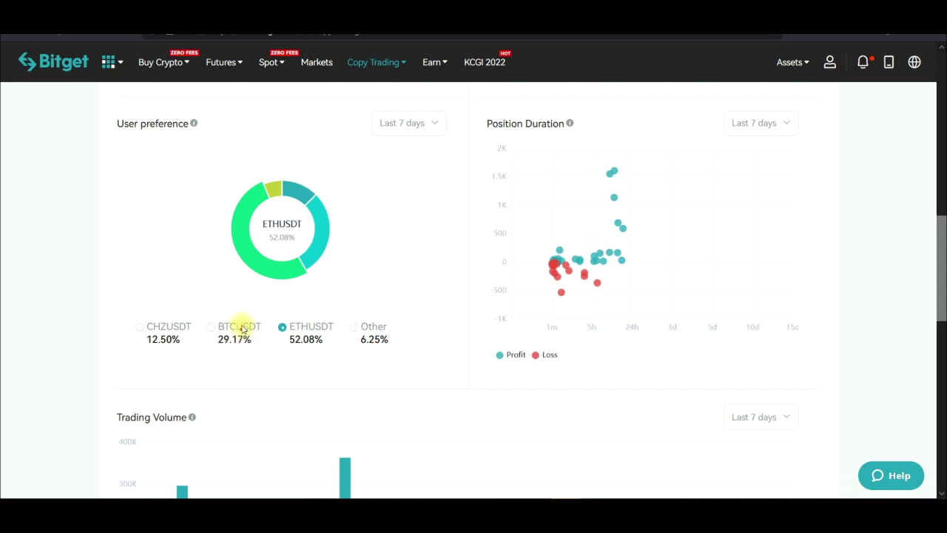
mouse_move(223, 305)
left_mouse_down()
mouse_move(215, 352)
mouse_move(249, 321)
mouse_move(220, 303)
left_mouse_up()
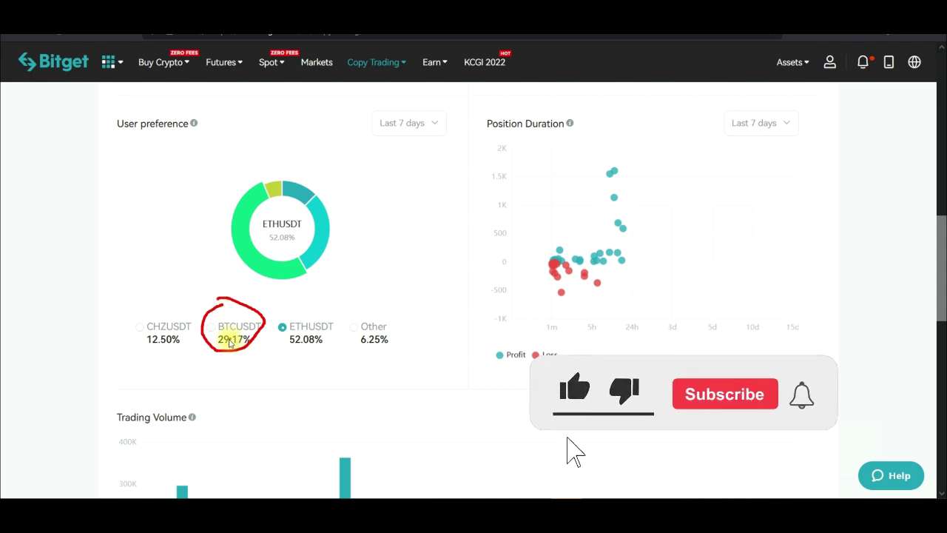
left_click_drag(301, 306, 278, 336)
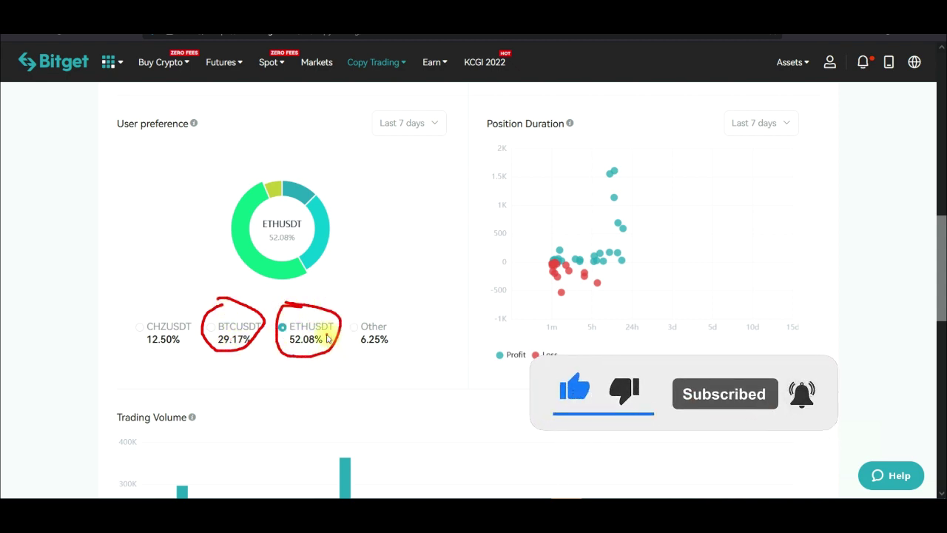
left_click_drag(281, 352, 299, 354)
mouse_move(242, 351)
left_mouse_down()
mouse_move(227, 359)
mouse_move(239, 348)
left_mouse_up()
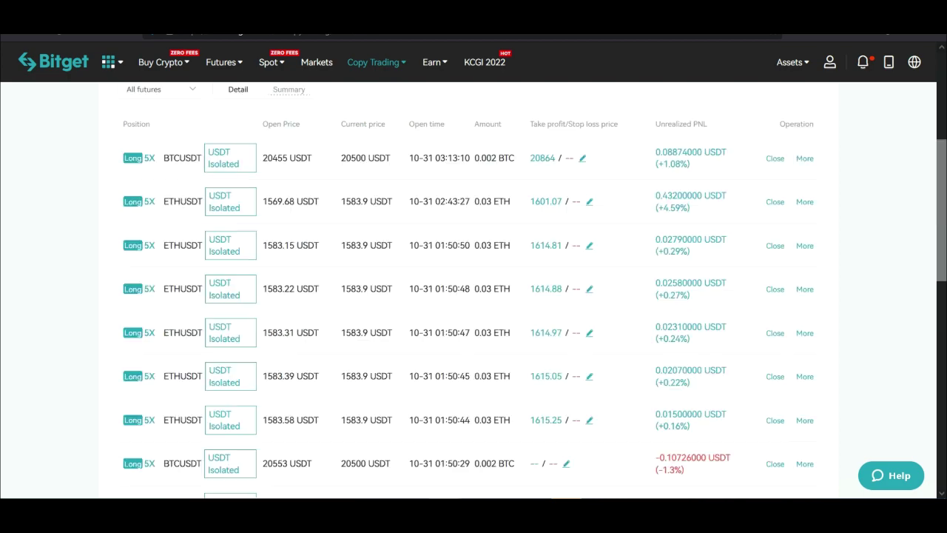
scroll(554, 262, "up", 2)
scroll(554, 261, "down", 2)
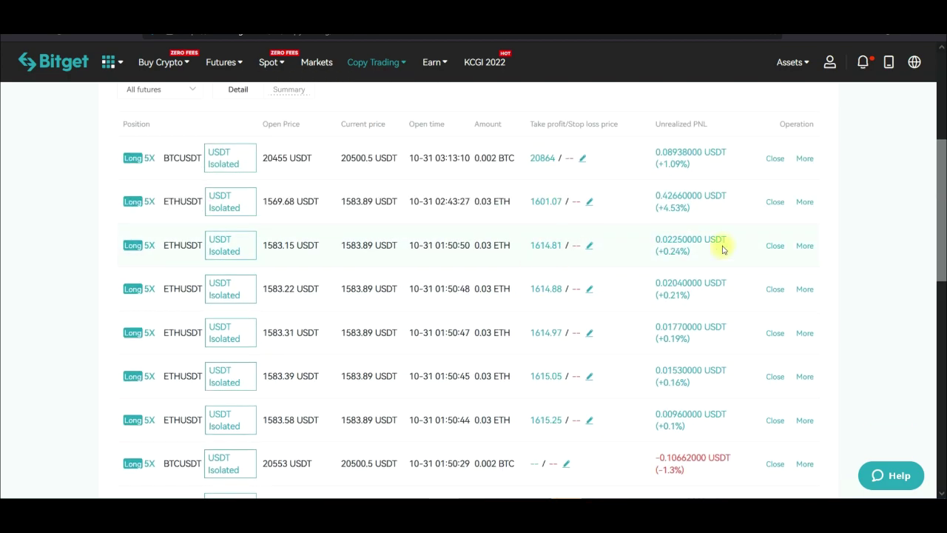
scroll(632, 365, "down", 1)
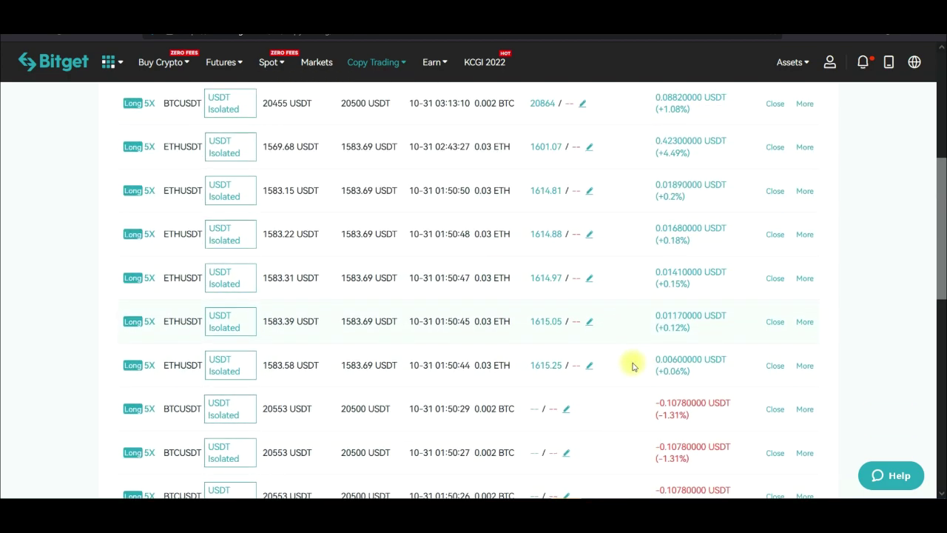
scroll(619, 406, "down", 3)
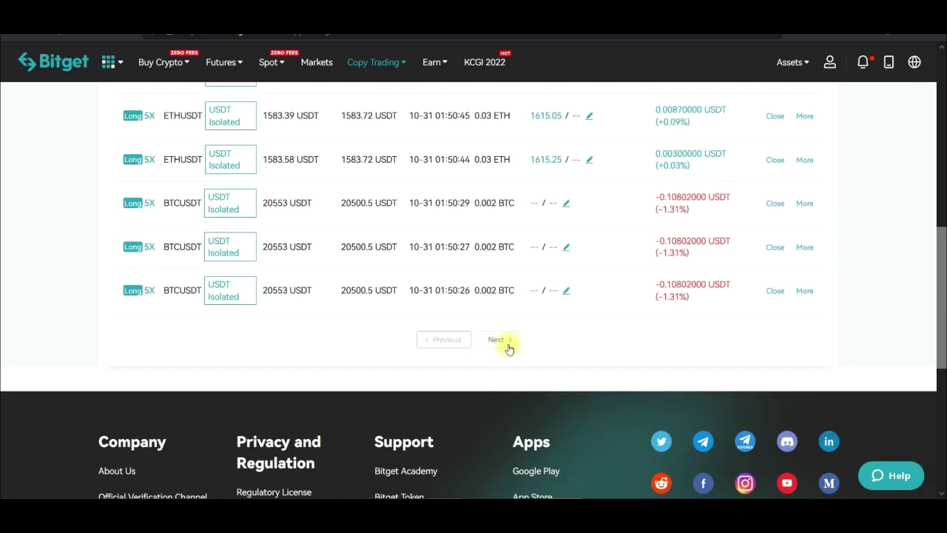
scroll(501, 311, "up", 5)
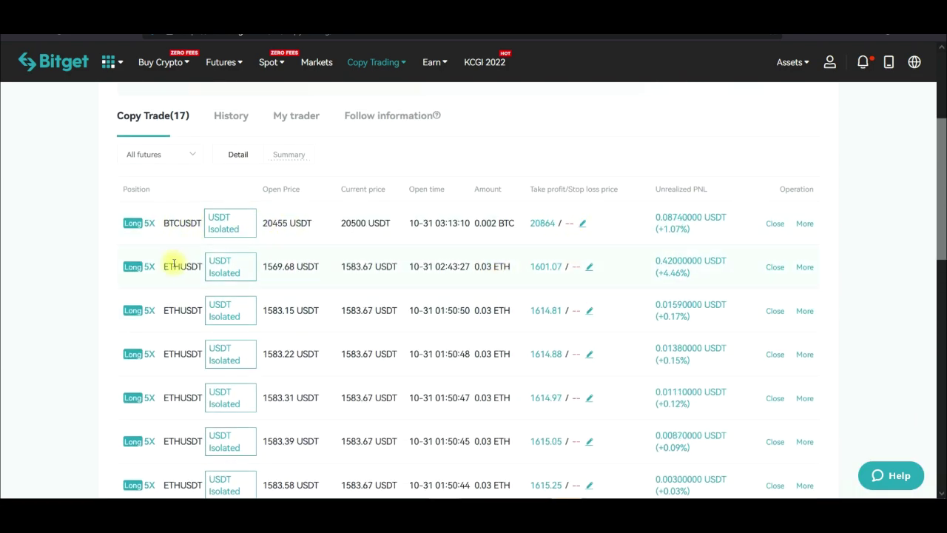
scroll(210, 433, "down", 1)
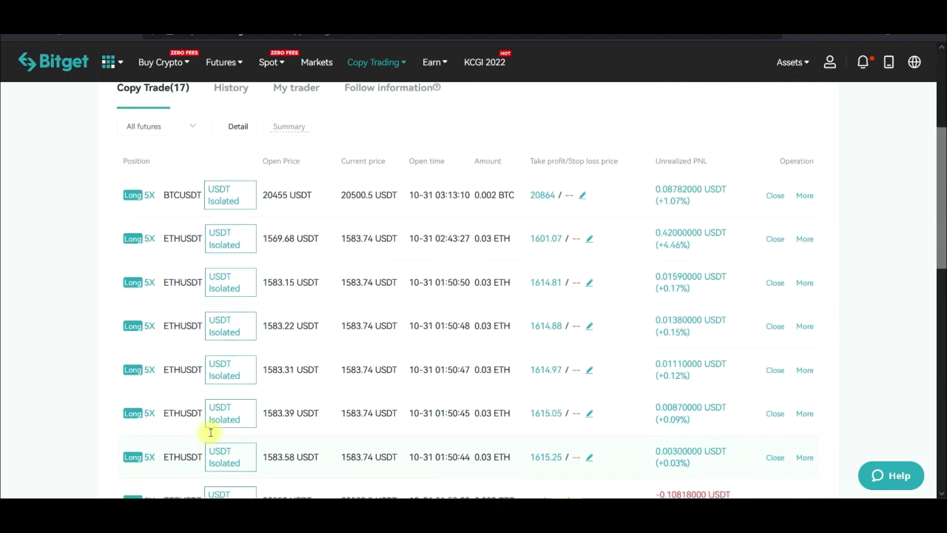
scroll(211, 433, "down", 2)
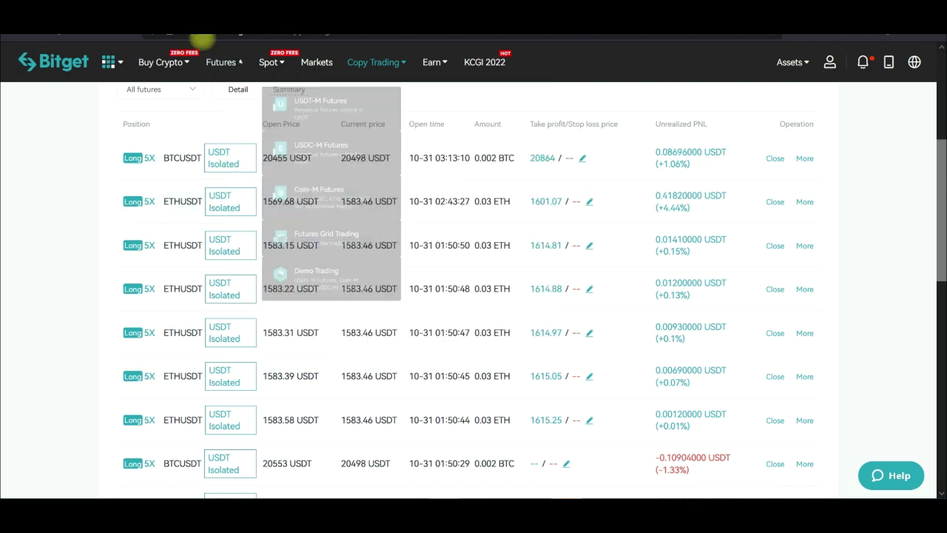
scroll(218, 368, "down", 5)
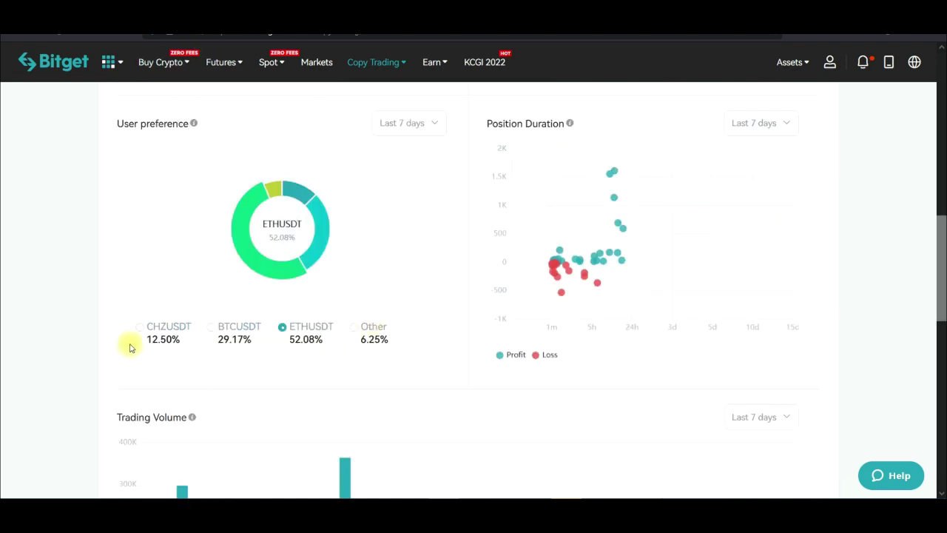
scroll(128, 345, "up", 3)
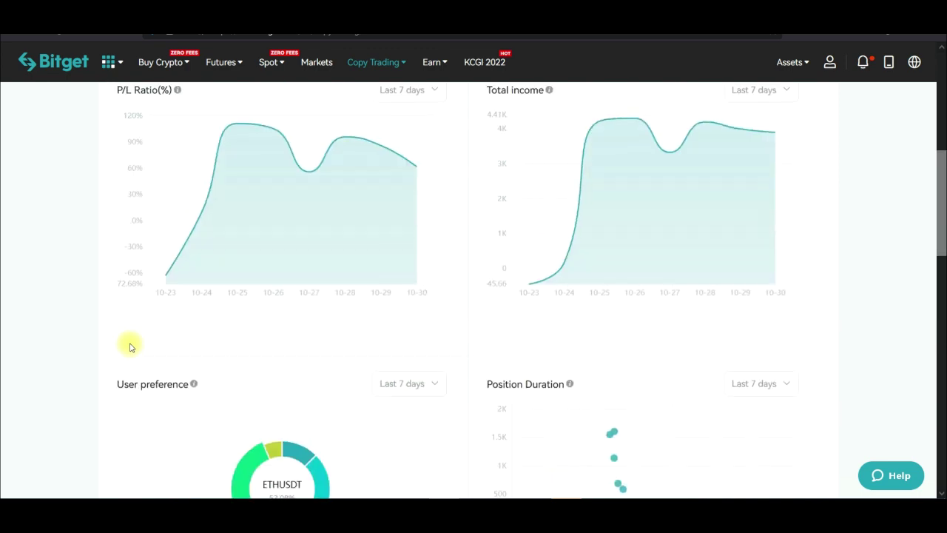
scroll(370, 361, "up", 3)
scroll(580, 271, "up", 2)
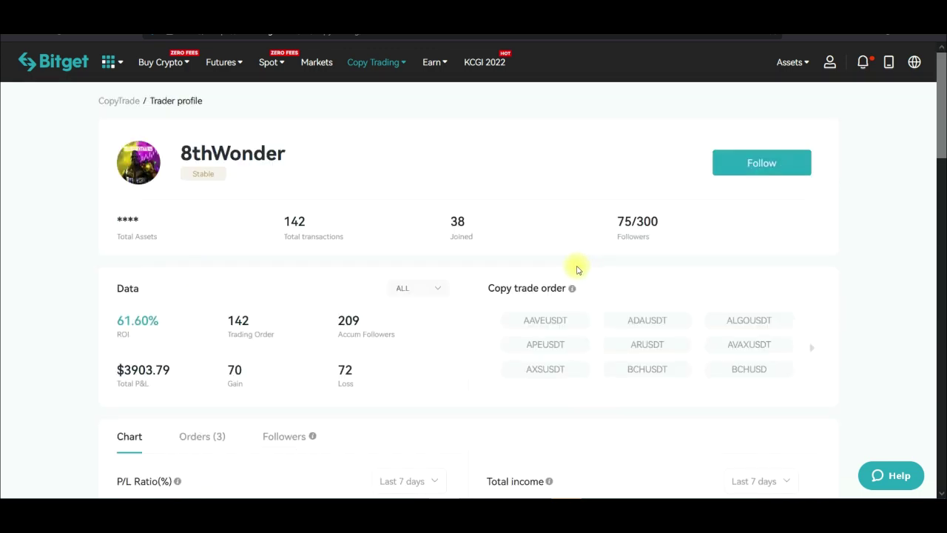
- Start following 8thWonder and deselect the bottom pair rows, LUNCUSDT through SHIBUSDT
left_click(760, 163)
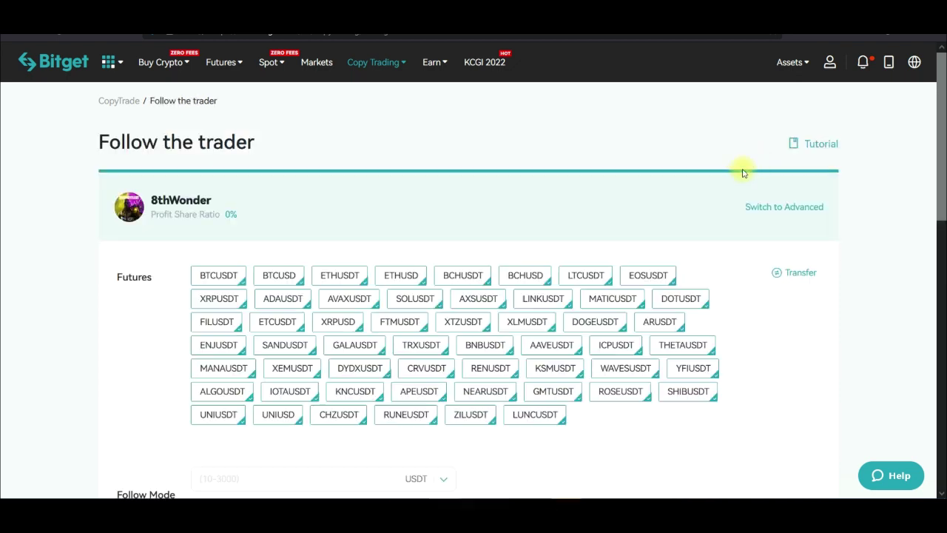
scroll(573, 278, "down", 1)
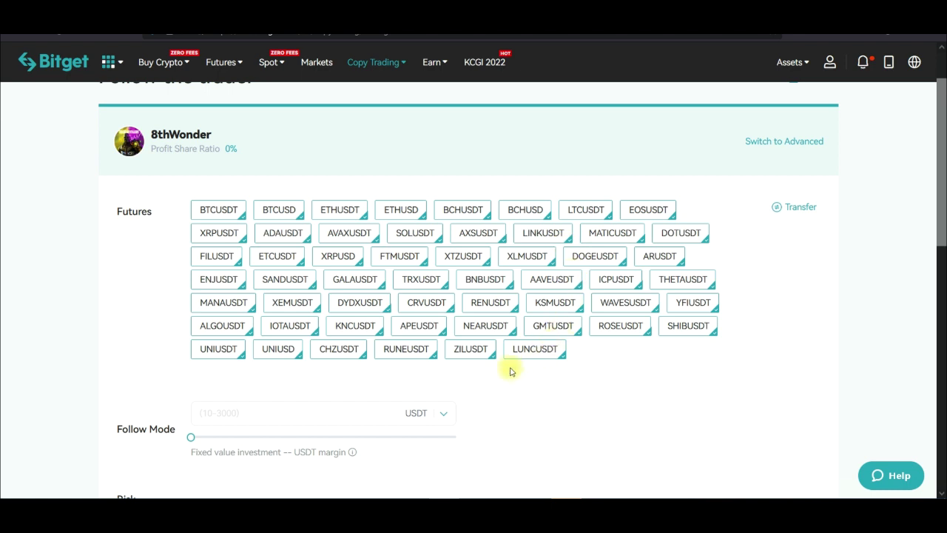
left_click(534, 350)
left_click(470, 349)
left_click(405, 349)
left_click(342, 351)
left_click(273, 354)
left_click(221, 349)
left_click(222, 326)
left_click(302, 331)
left_click(356, 327)
left_click(420, 327)
left_click(485, 327)
left_click(554, 327)
left_click(599, 329)
left_click(668, 328)
- Deselect the middle pair rows, THETAUSDT through XRPUSDT
left_click(682, 277)
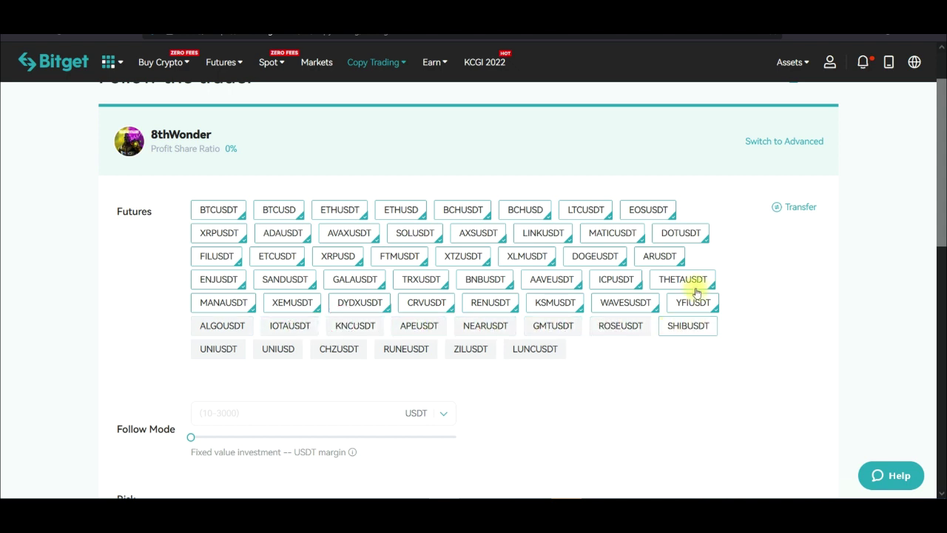
left_click(679, 305)
left_click(627, 302)
left_click(614, 278)
left_click(658, 257)
left_click(597, 258)
left_click(551, 279)
left_click(528, 255)
left_click(555, 303)
left_click(484, 301)
left_click(482, 279)
left_click(461, 255)
left_click(422, 277)
left_click(426, 303)
left_click(360, 301)
left_click(354, 279)
left_click(398, 257)
left_click(341, 259)
left_click(277, 256)
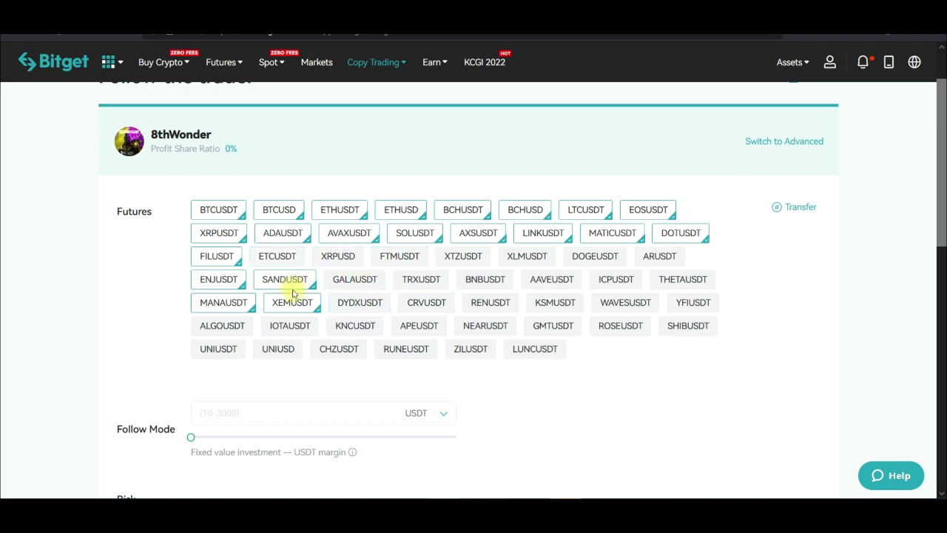
left_click(284, 279)
left_click(294, 301)
left_click(223, 302)
left_click(218, 278)
left_click(217, 255)
left_click(219, 232)
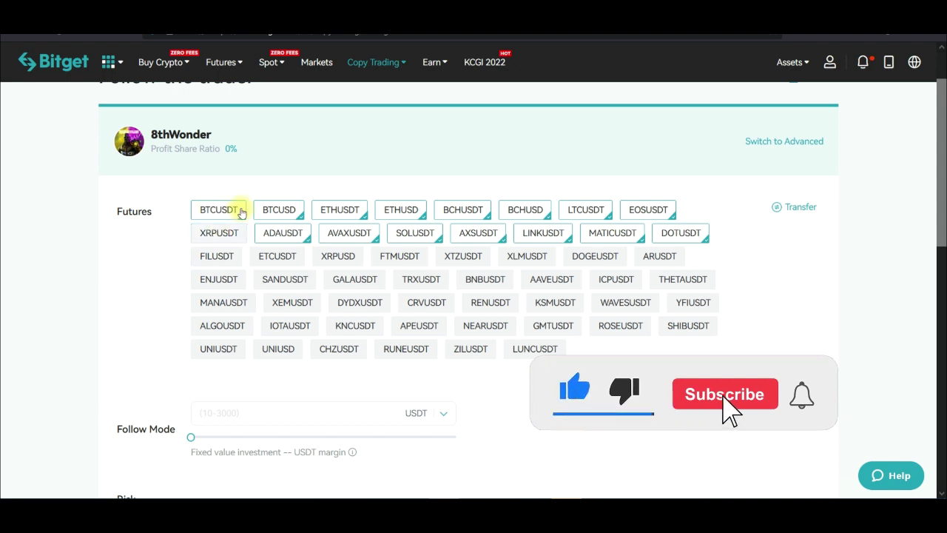
- Deselect the top-row pairs BTCUSD through DOTUSDT, leaving only BTCUSDT and ETHUSDT
left_click(274, 210)
left_click(357, 237)
left_click(274, 233)
left_click(400, 210)
left_click(419, 236)
left_click(479, 231)
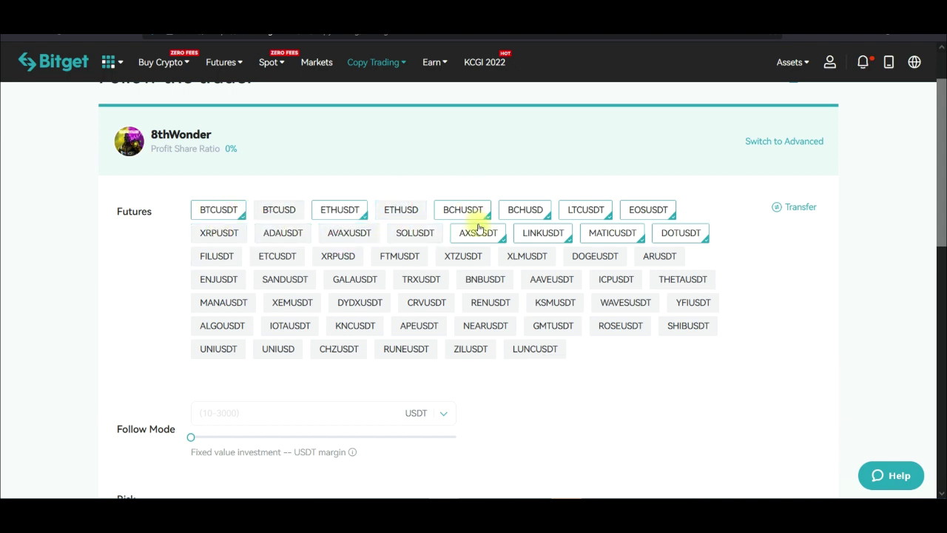
left_click(490, 210)
left_click(533, 211)
left_click(574, 210)
left_click(558, 231)
left_click(601, 232)
left_click(640, 209)
left_click(673, 232)
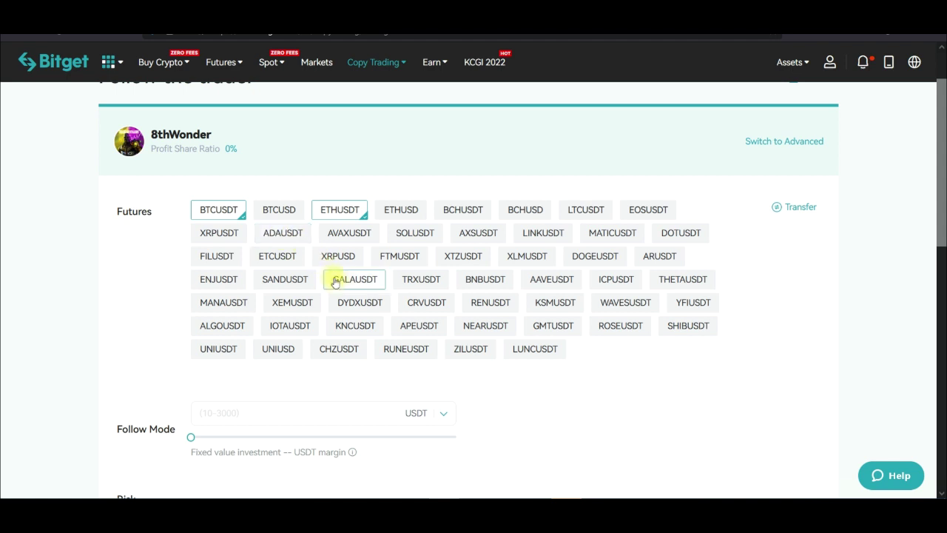
scroll(352, 298, "down", 1)
scroll(350, 297, "down", 3)
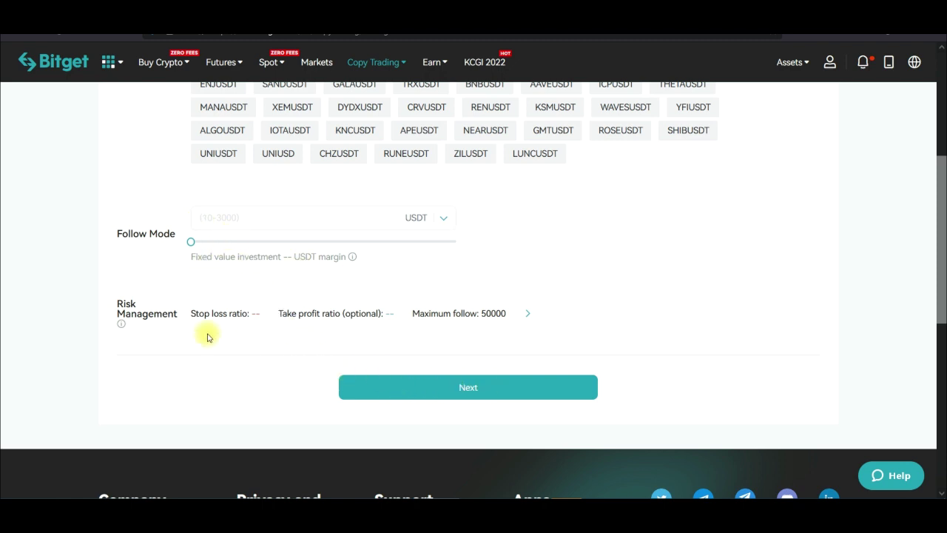
- In risk management, set a 20% stop loss and a 50% take profit
left_click(527, 312)
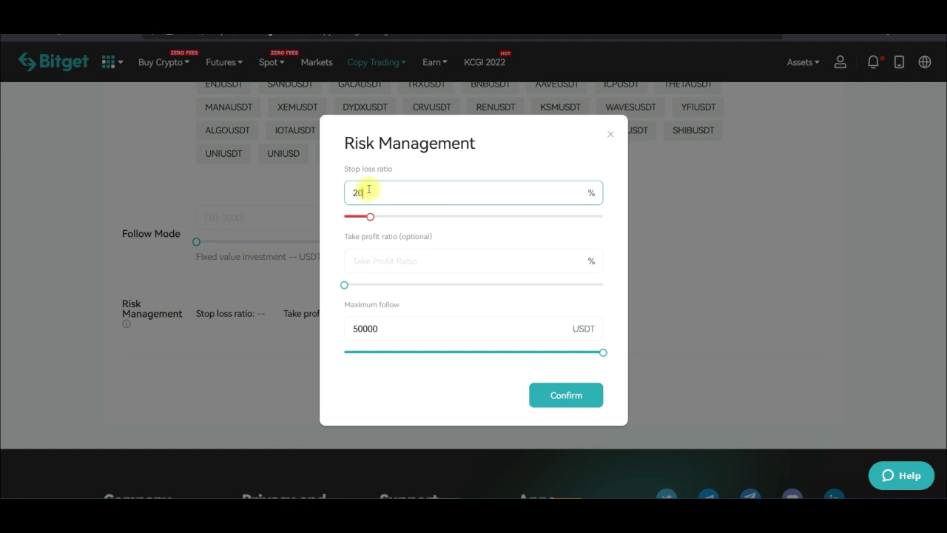
left_click(358, 222)
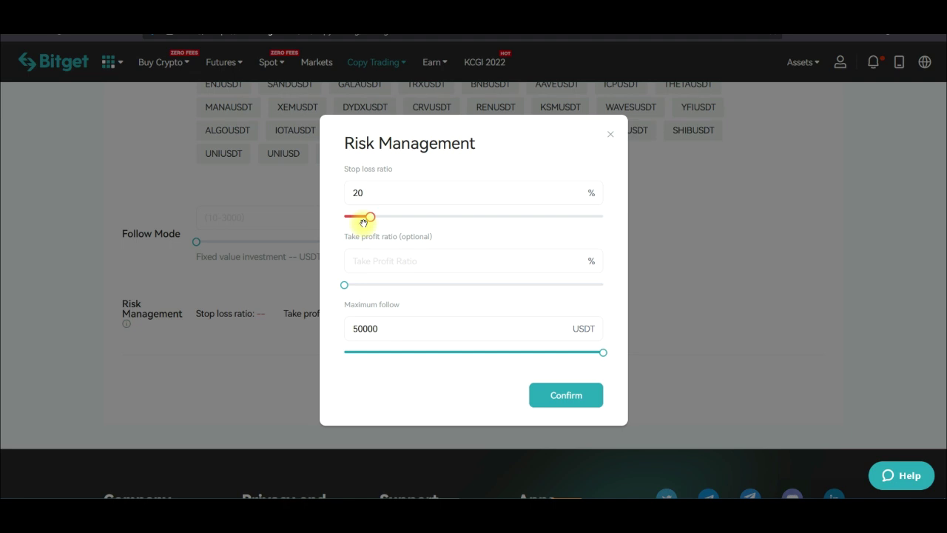
left_click(384, 190)
left_click_drag(382, 191, 350, 194)
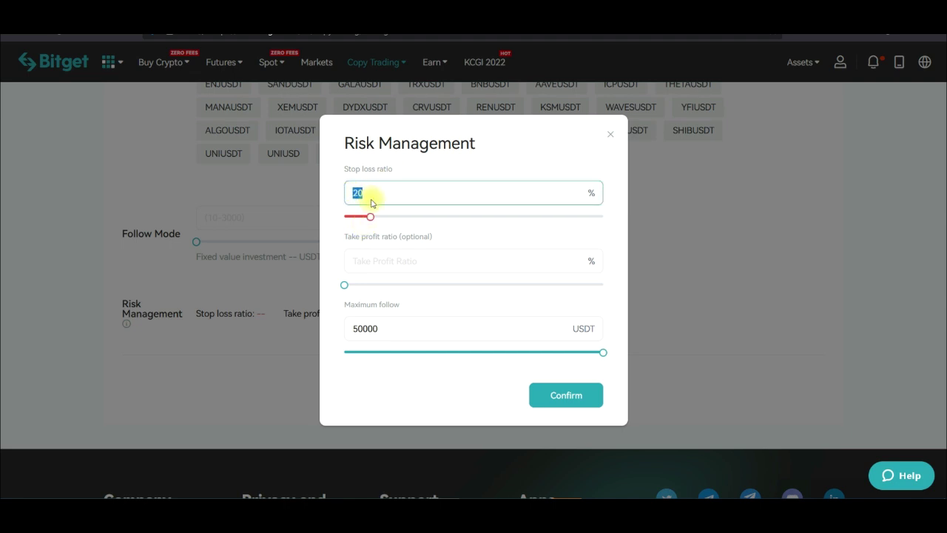
left_click(364, 264)
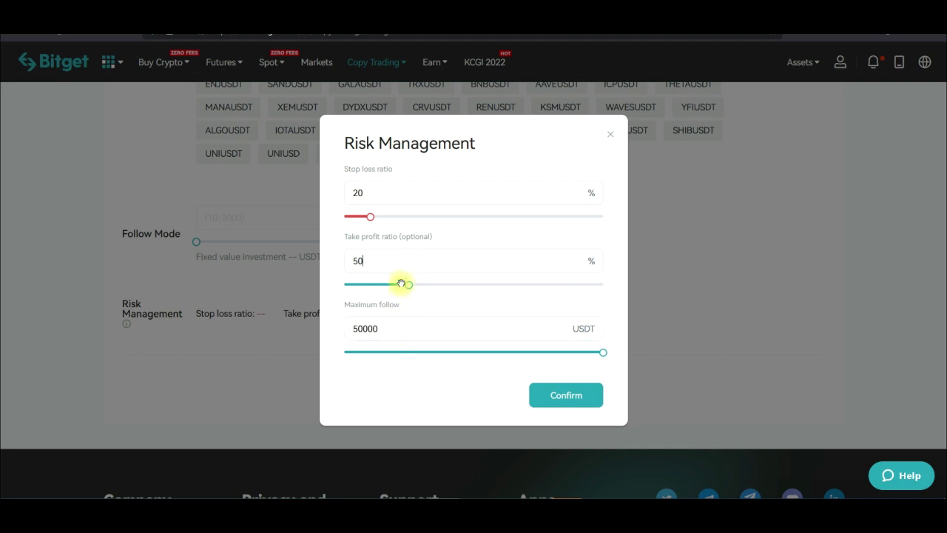
- Change the maximum follow from 50000 to 50 and confirm the risk settings
left_click_drag(376, 328, 350, 331)
left_click(373, 328)
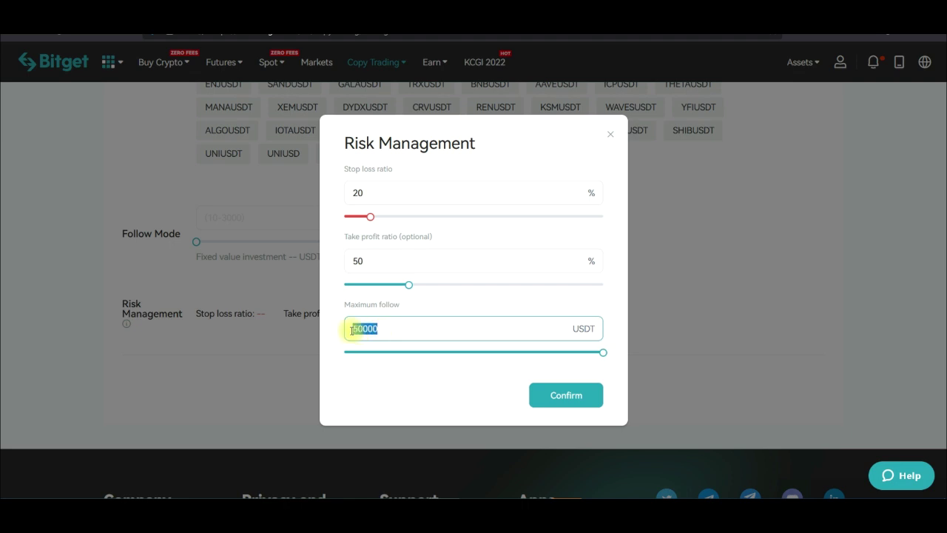
type("5")
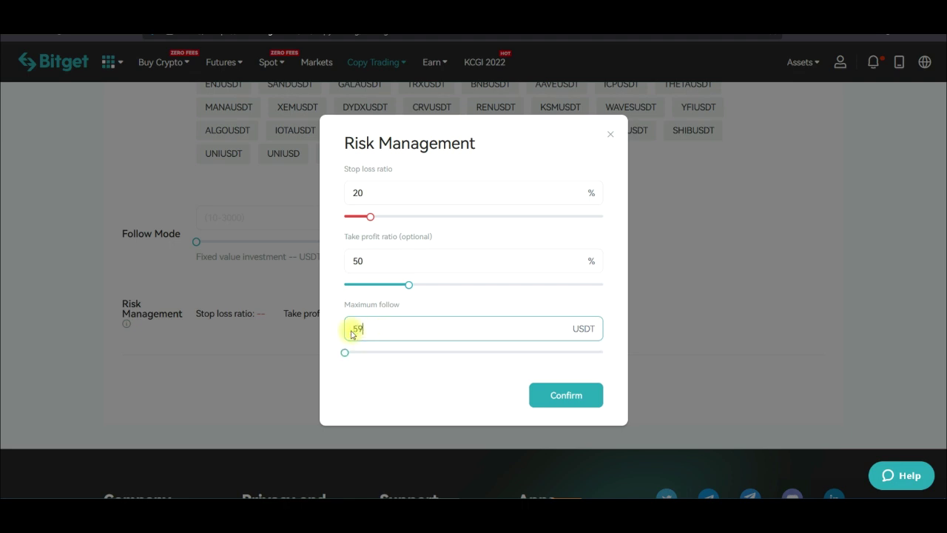
type("0")
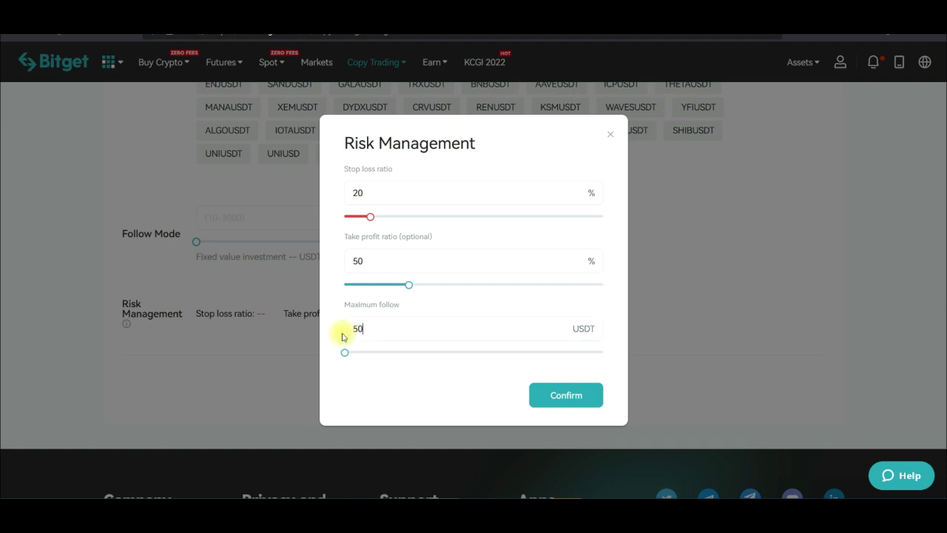
left_click(345, 352)
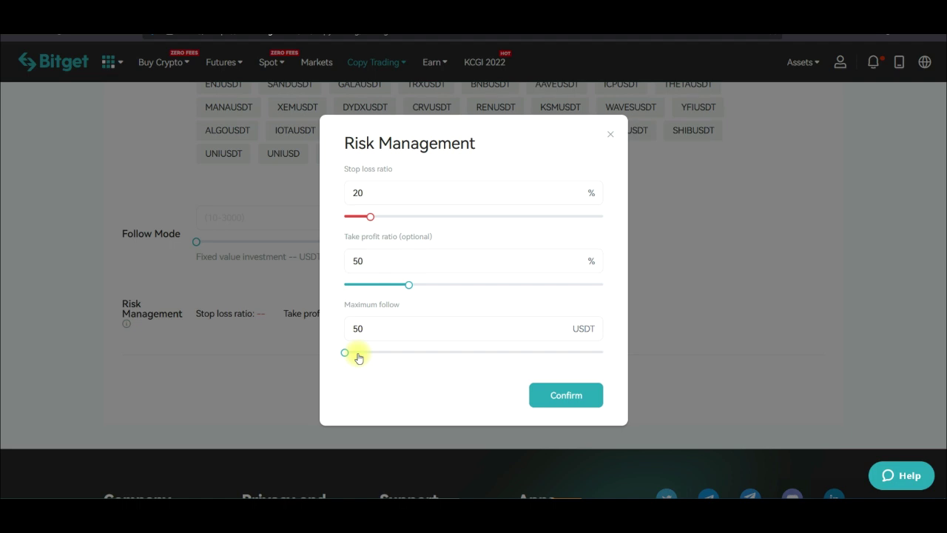
left_click(376, 327)
double_click(376, 328)
type("50")
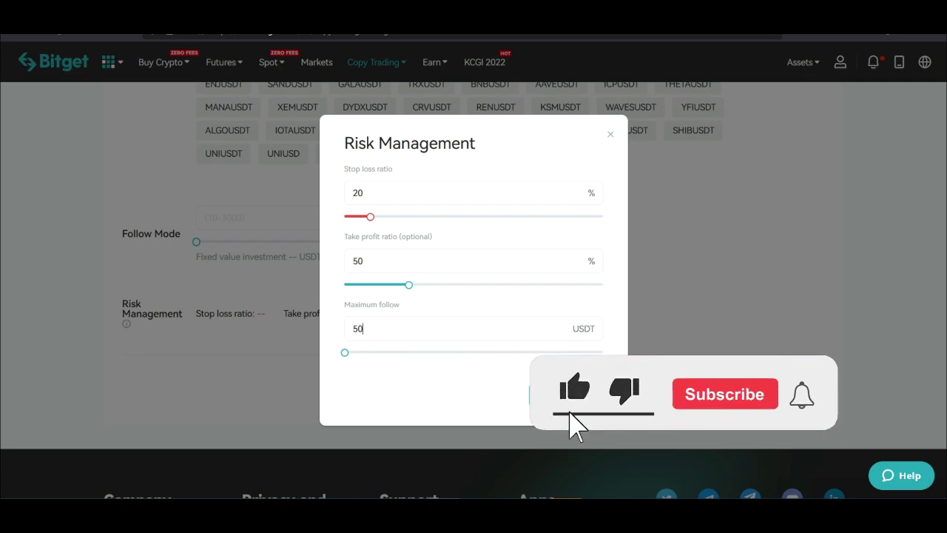
key("Return")
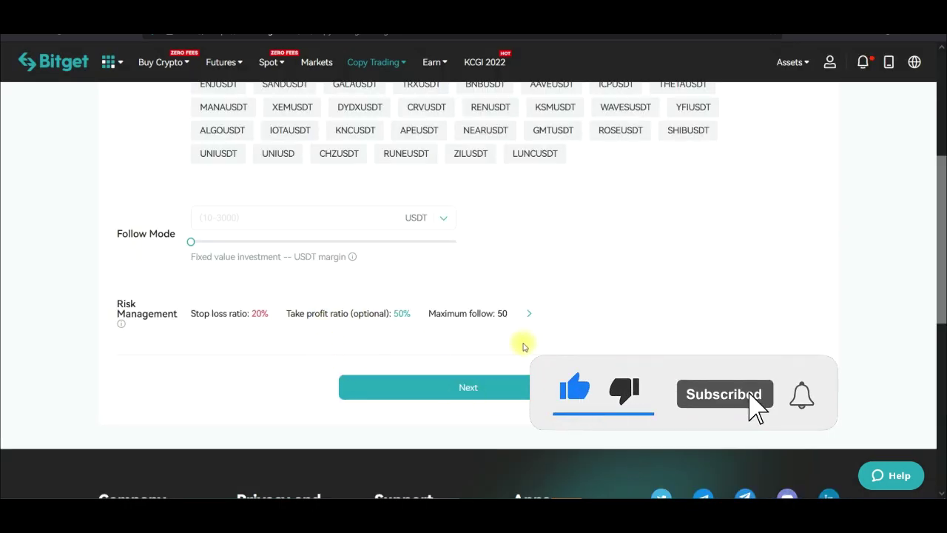
- Switch to advanced per-pair settings and give BTCUSDT USDT margin
scroll(526, 337, "up", 4)
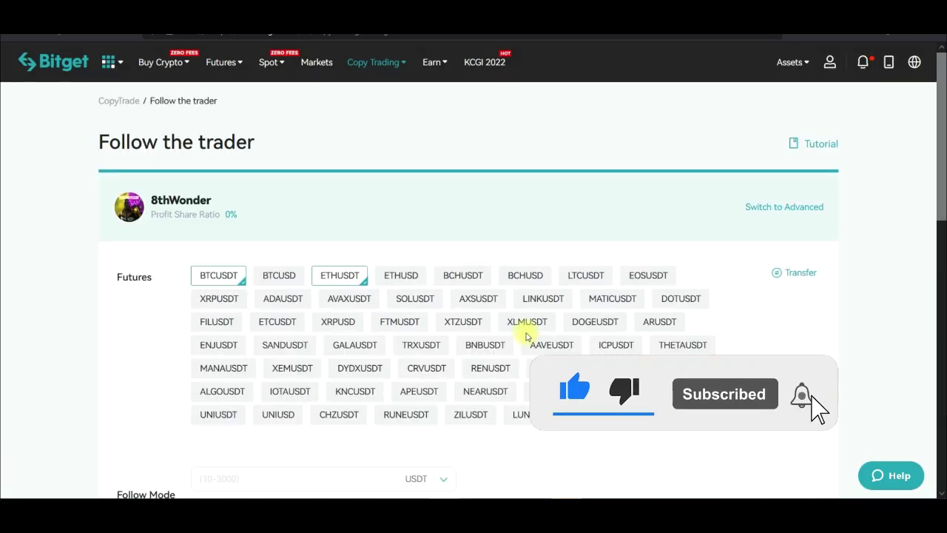
left_click(781, 209)
scroll(730, 254, "down", 3)
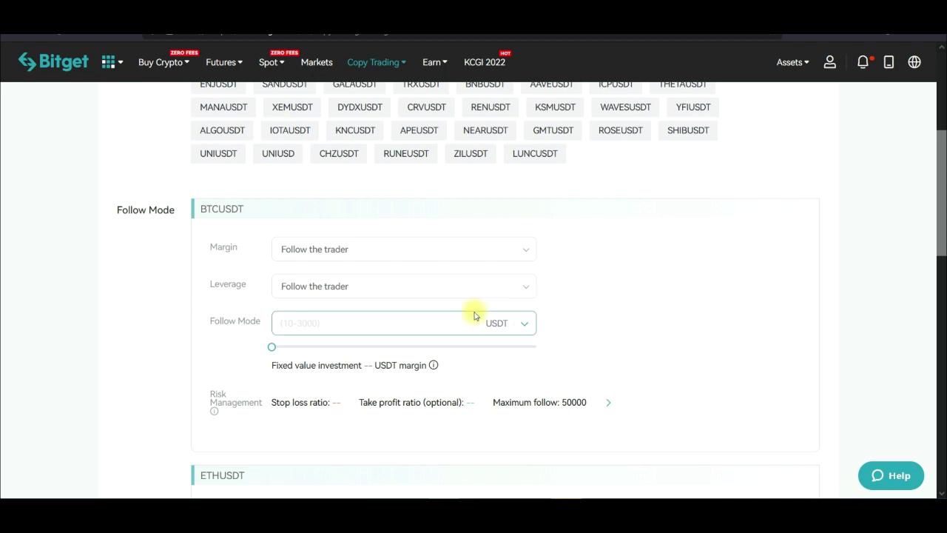
scroll(244, 274, "down", 1)
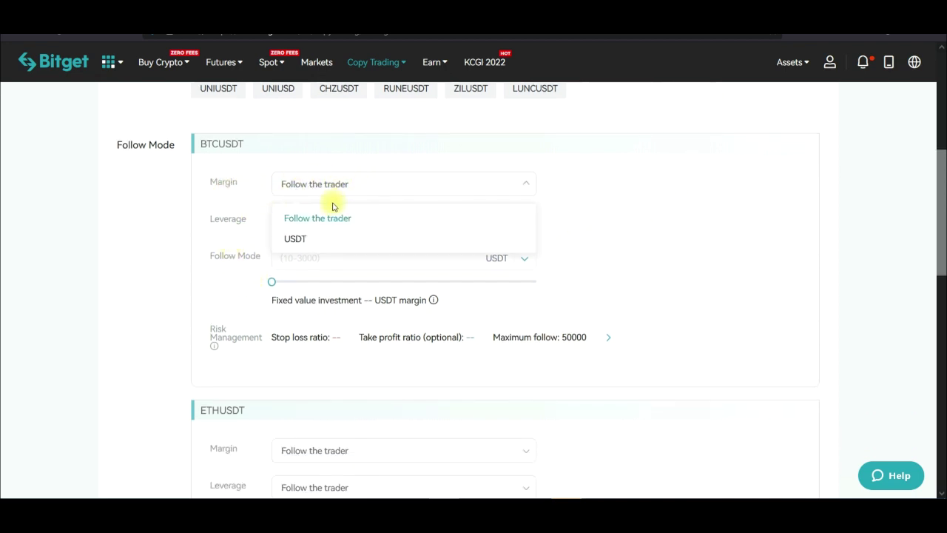
left_click(294, 238)
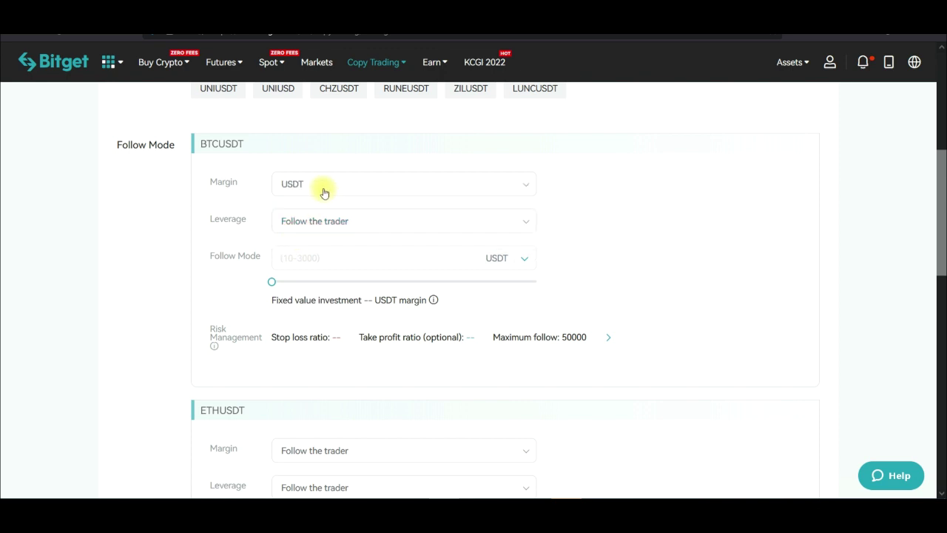
- Set BTCUSDT leverage to Customized with 10x long and short
left_click(325, 228)
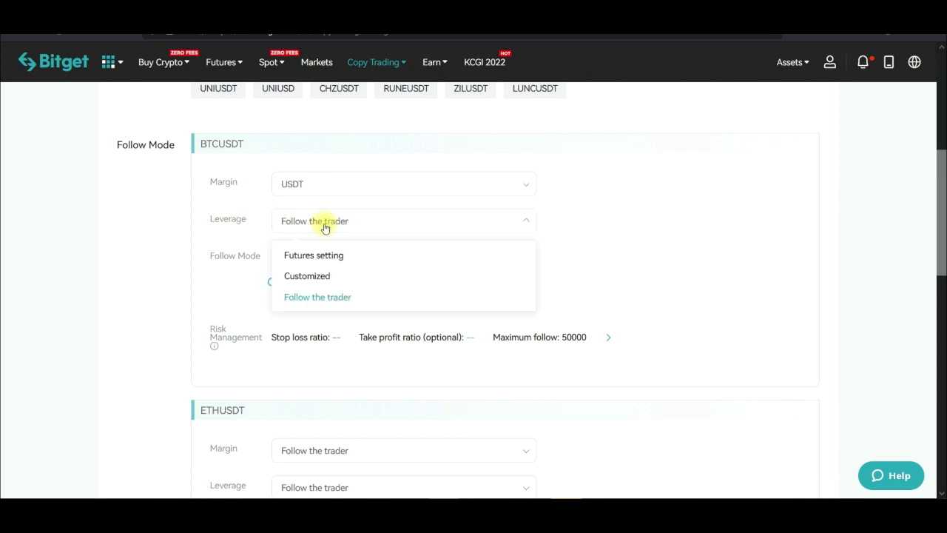
left_click(317, 278)
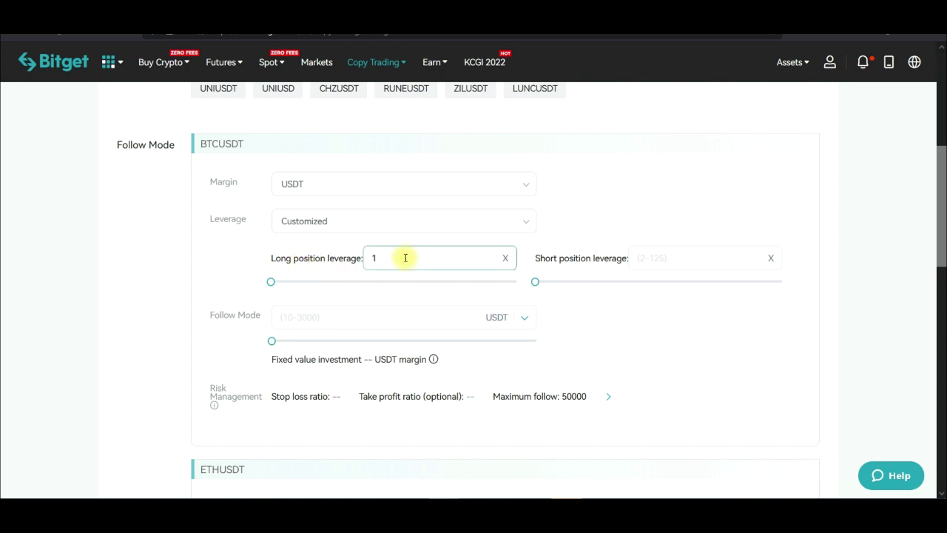
left_click(236, 290)
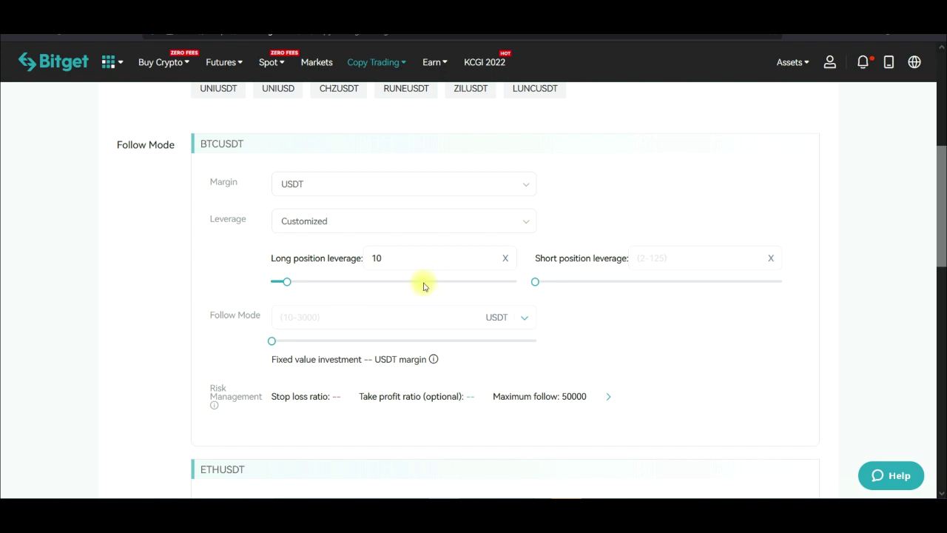
left_click(378, 258)
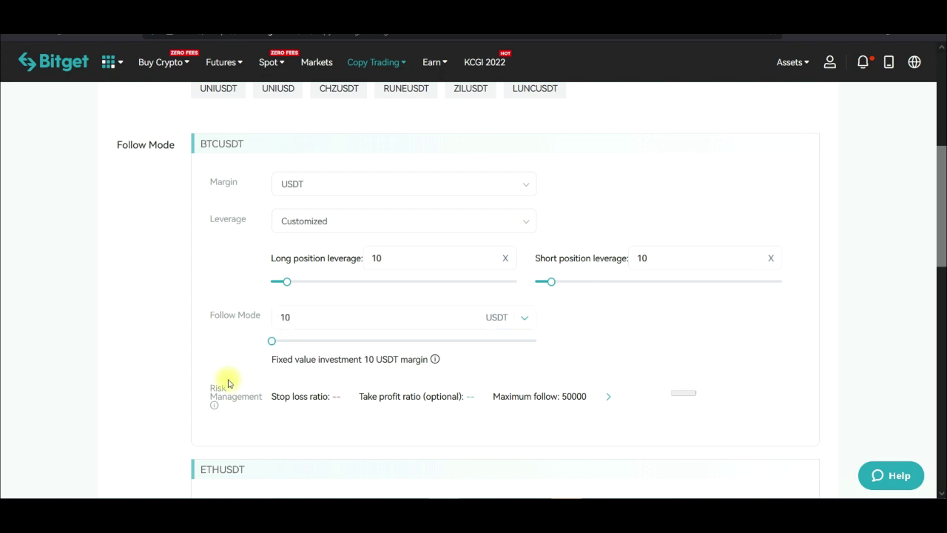
- Check BTCUSDT's risk management settings without changes, then review the follow form
scroll(325, 296, "down", 1)
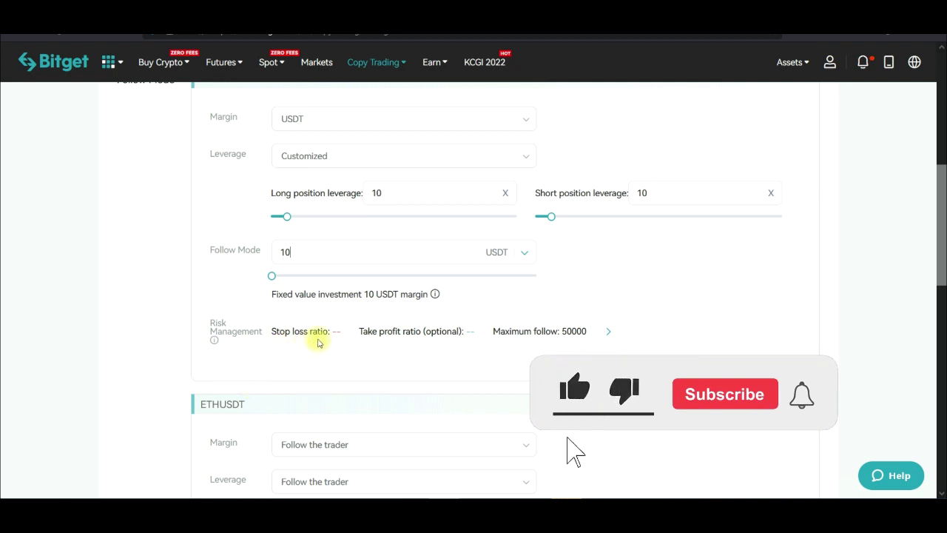
left_click(607, 334)
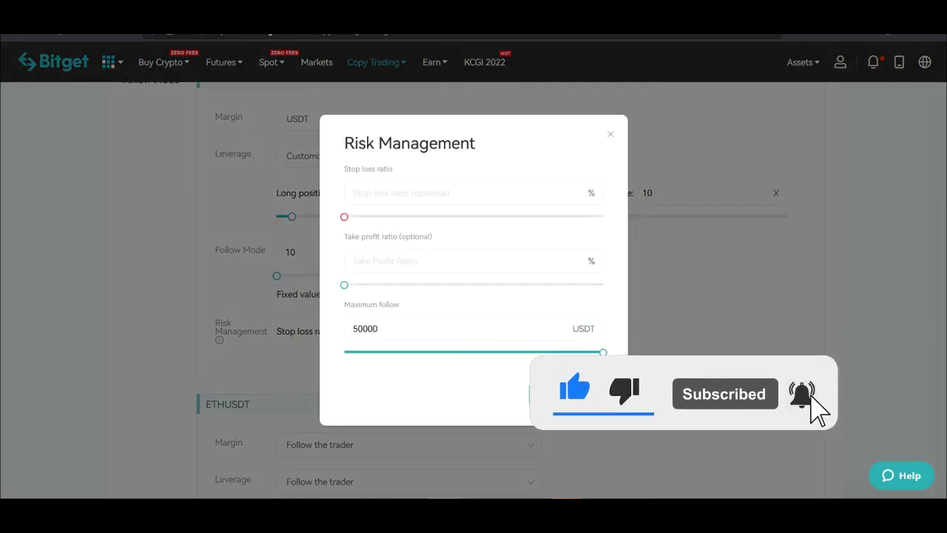
left_click(610, 135)
scroll(339, 191, "up", 1)
scroll(339, 190, "up", 1)
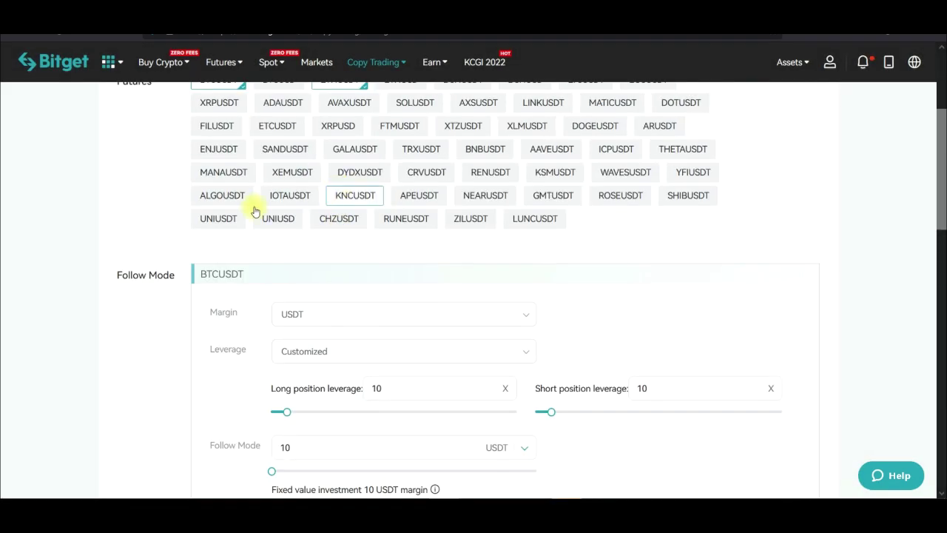
scroll(352, 194, "up", 1)
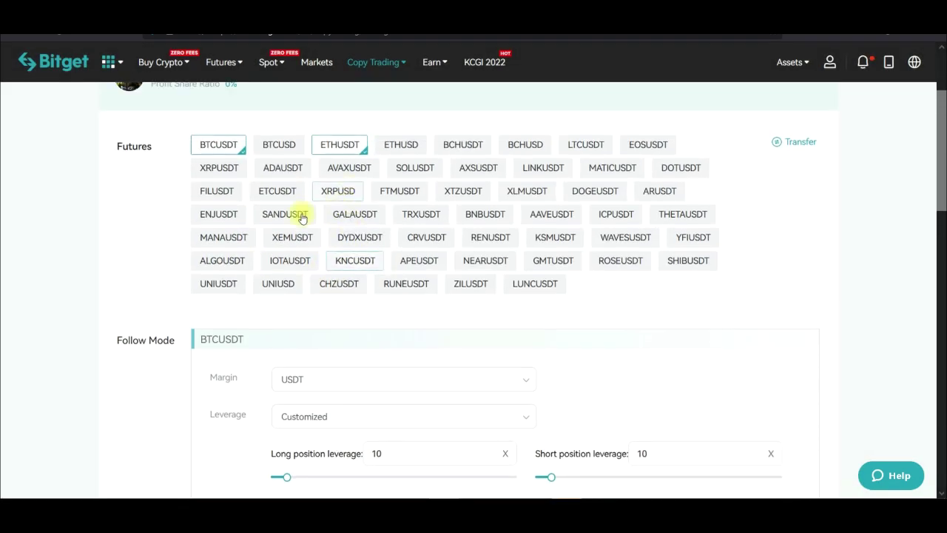
scroll(281, 222, "down", 4)
scroll(273, 331, "down", 4)
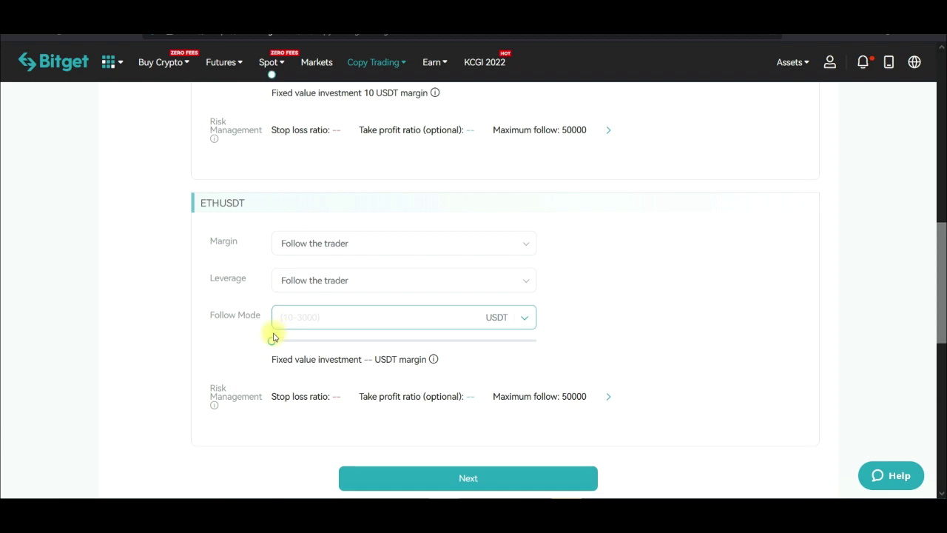
scroll(274, 327, "up", 3)
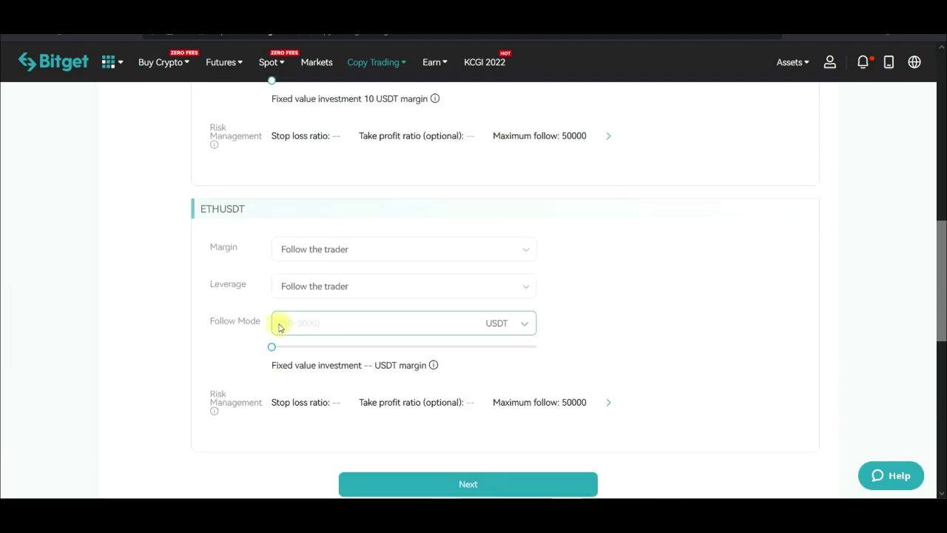
scroll(318, 269, "up", 4)
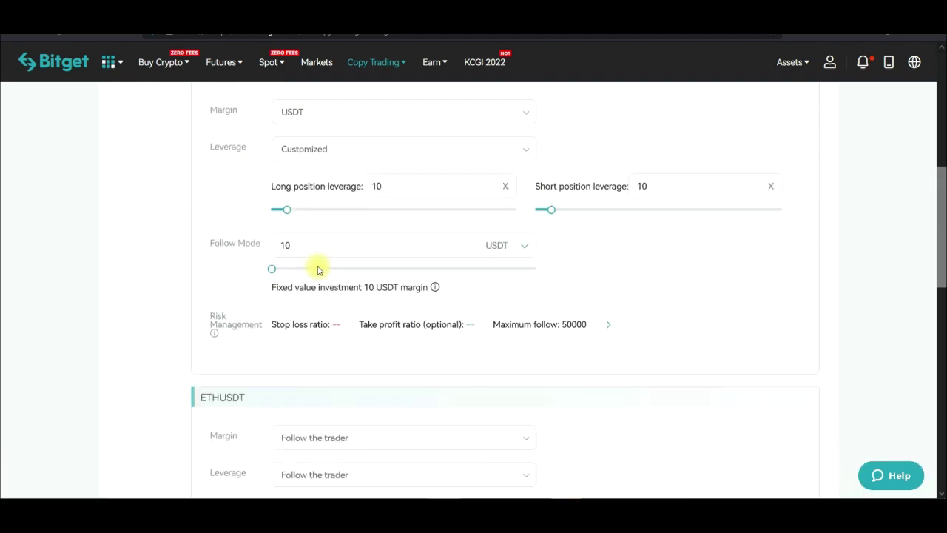
scroll(408, 180, "down", 3)
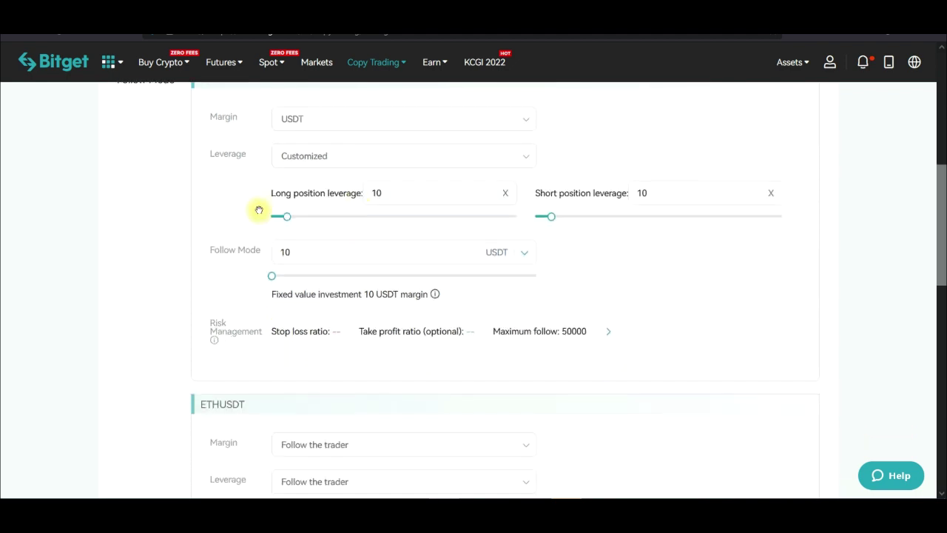
scroll(314, 156, "down", 1)
scroll(321, 225, "down", 2)
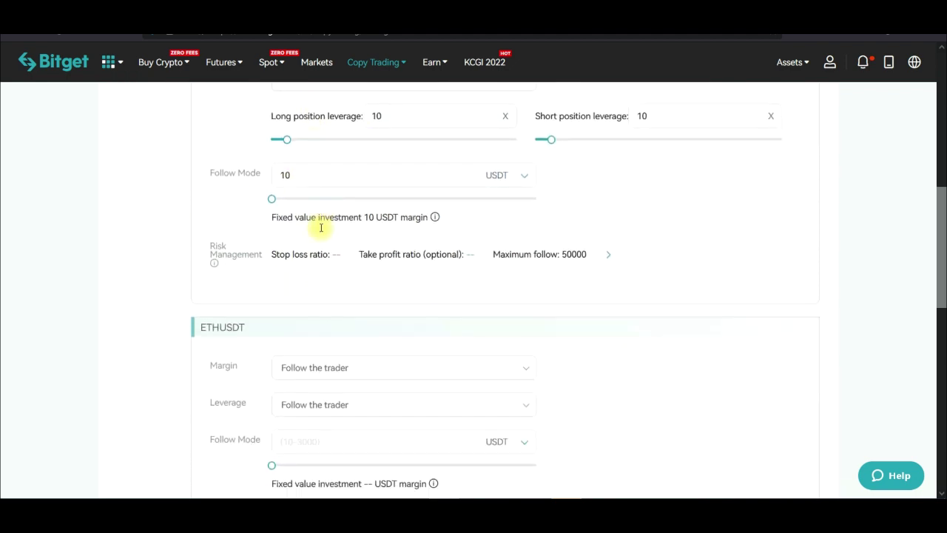
scroll(268, 227, "up", 4)
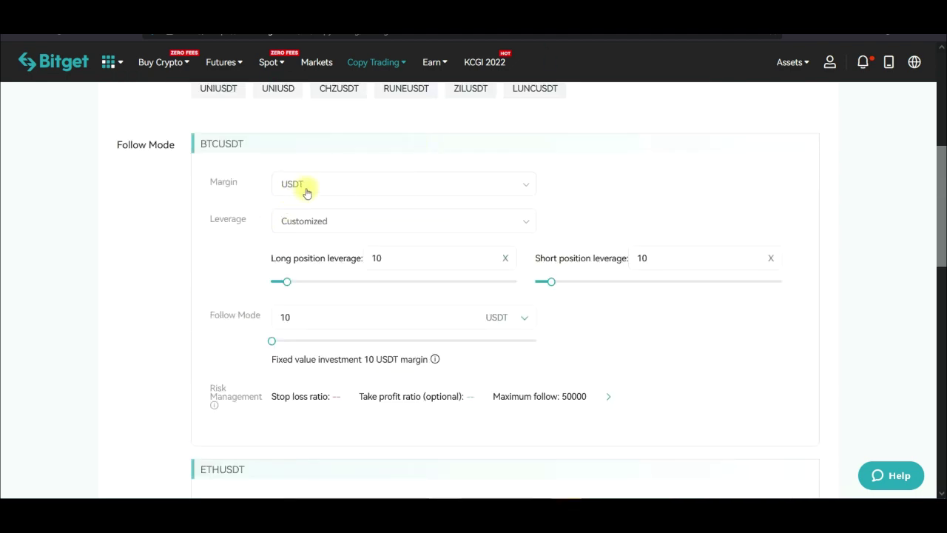
scroll(307, 196, "down", 4)
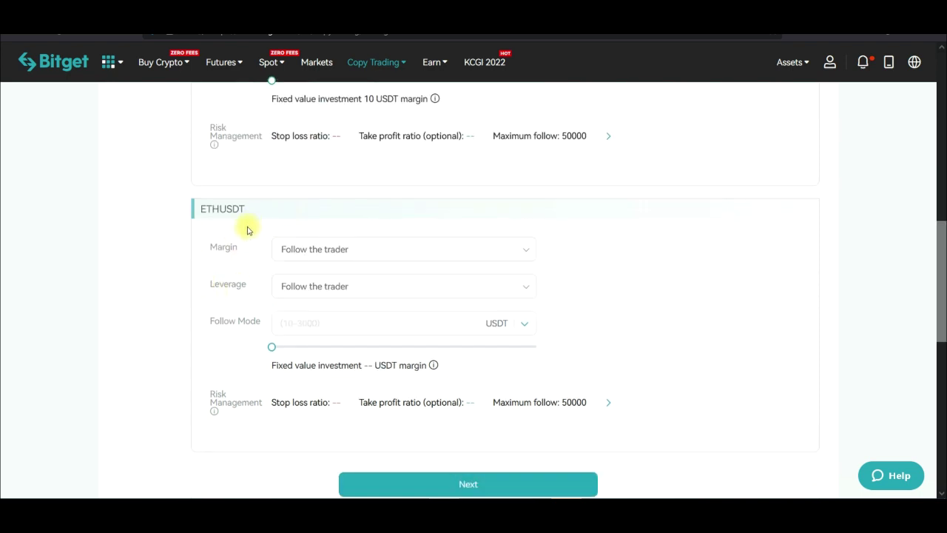
scroll(248, 237, "down", 2)
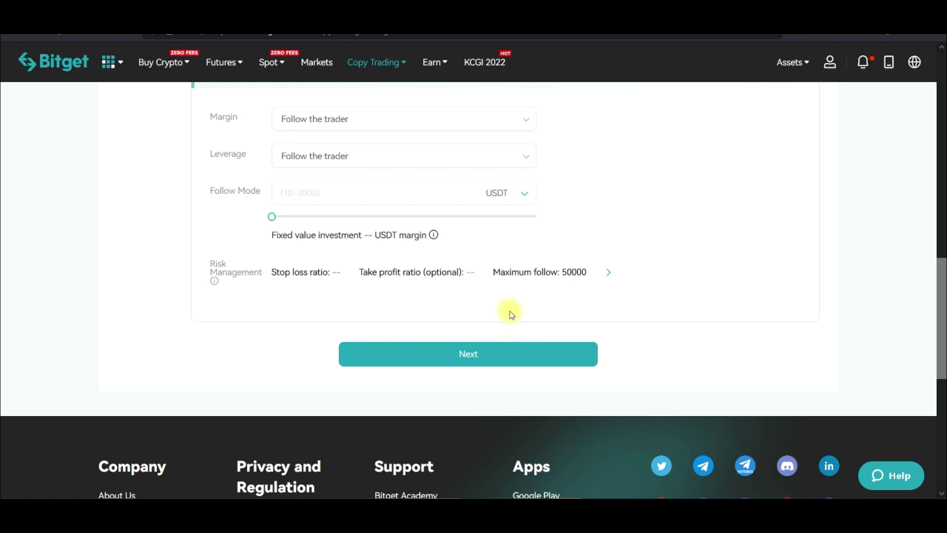
scroll(508, 313, "up", 7)
scroll(509, 314, "up", 5)
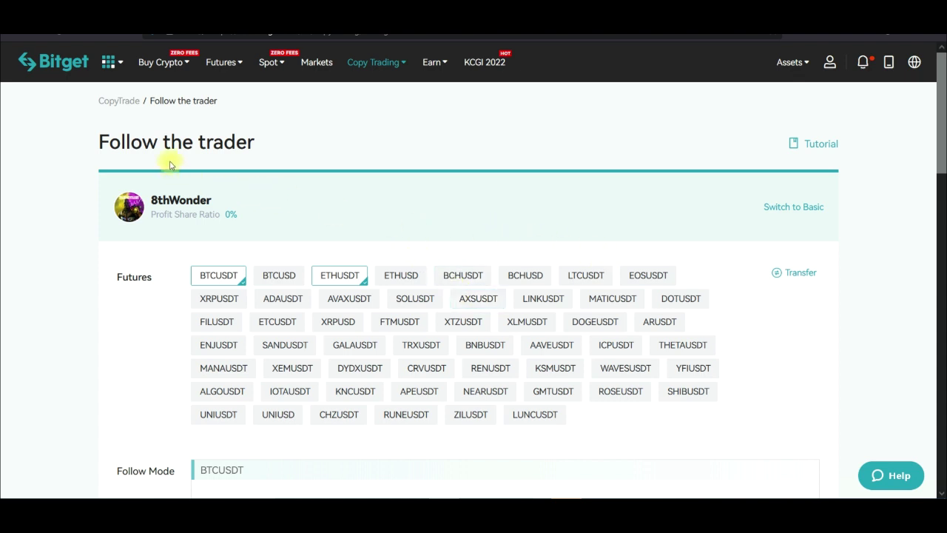
left_click(125, 105)
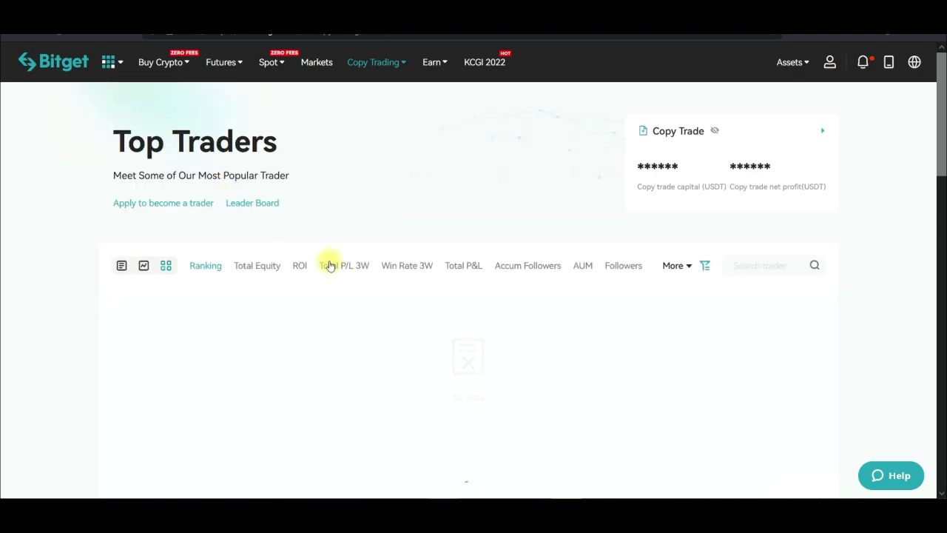
scroll(326, 266, "down", 4)
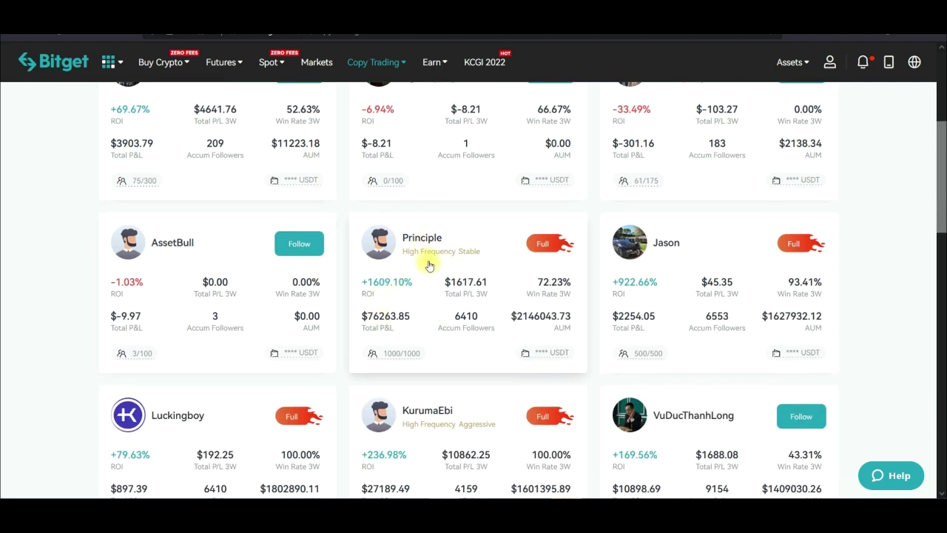
left_click(429, 266)
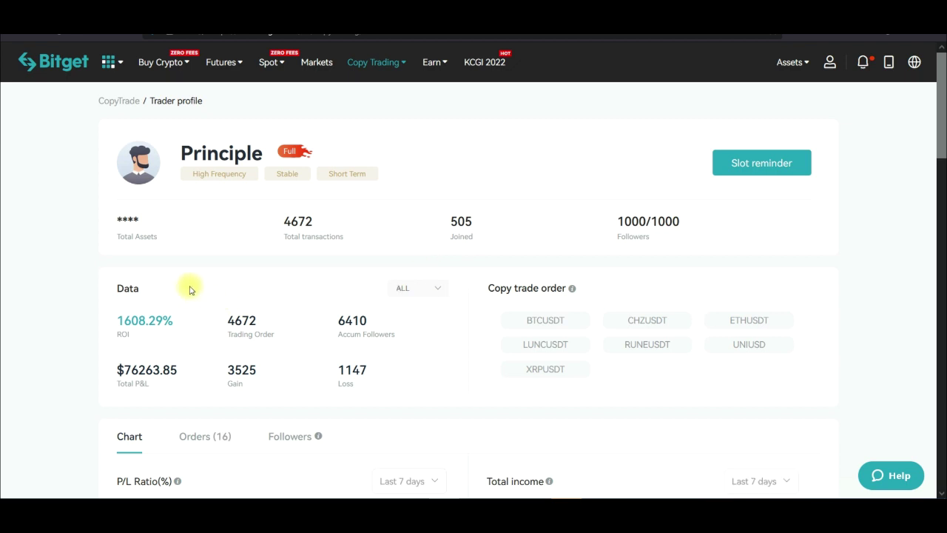
scroll(188, 284, "down", 4)
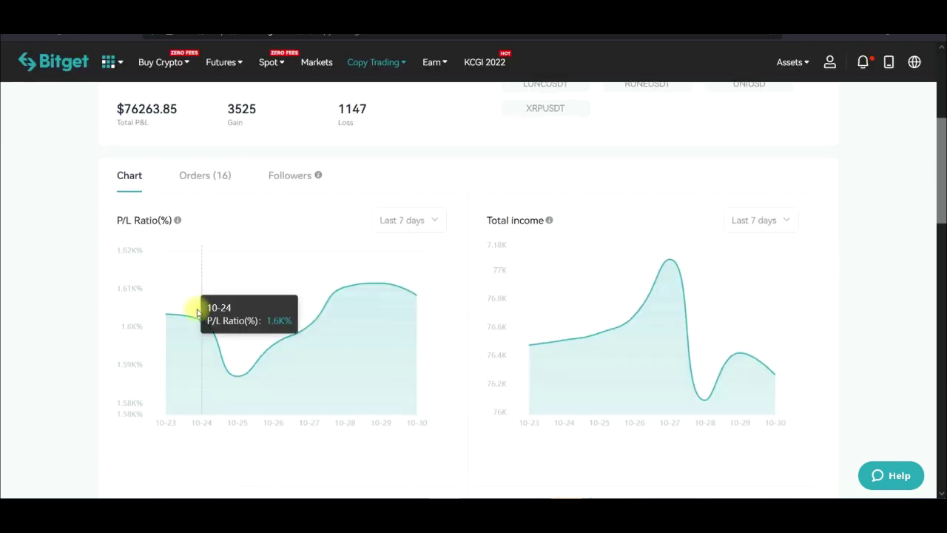
left_click(197, 182)
scroll(128, 286, "down", 1)
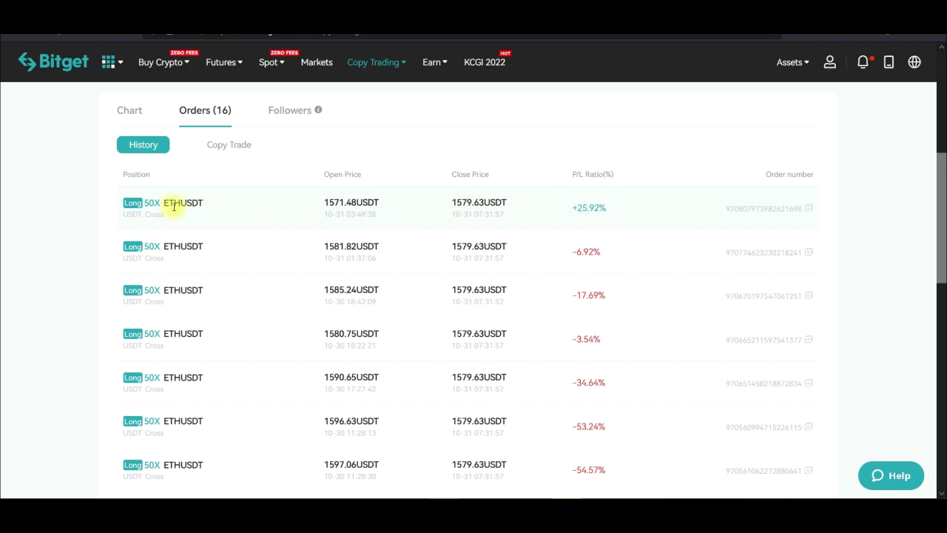
scroll(154, 278, "down", 5)
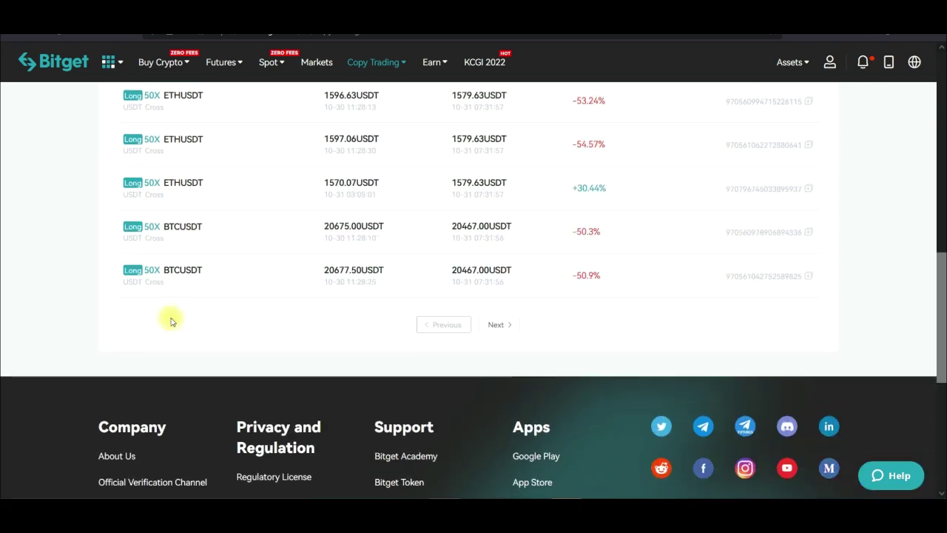
scroll(205, 266, "up", 10)
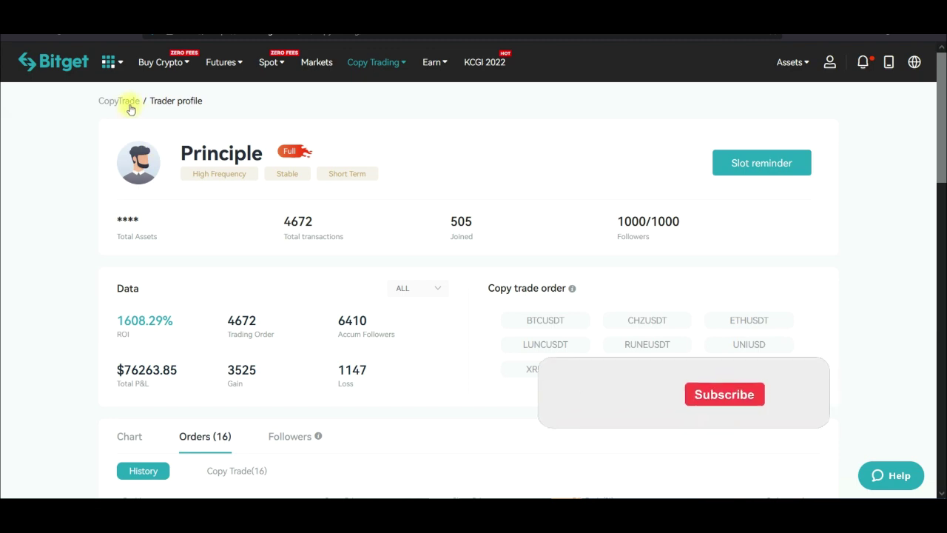
- Go back to Top Traders and scroll through the trader cards
left_click(131, 103)
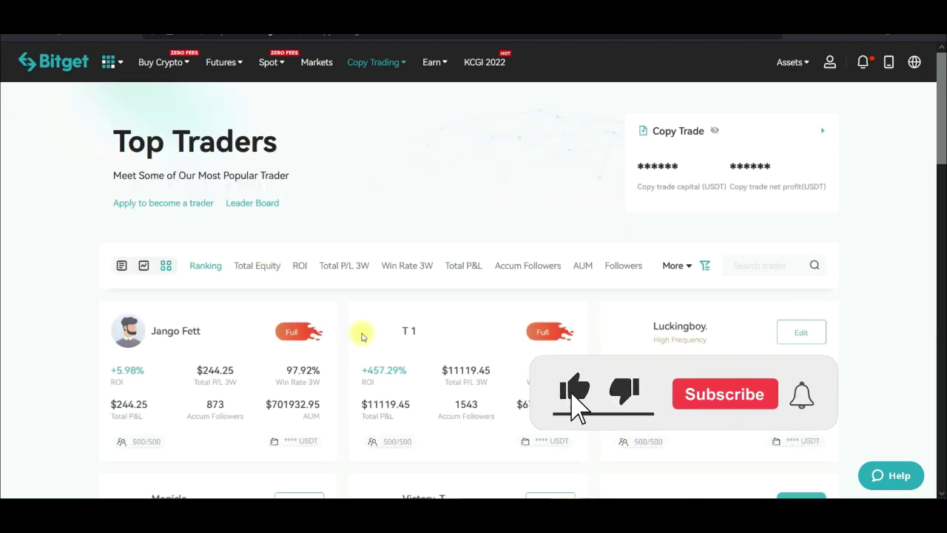
scroll(361, 337, "down", 5)
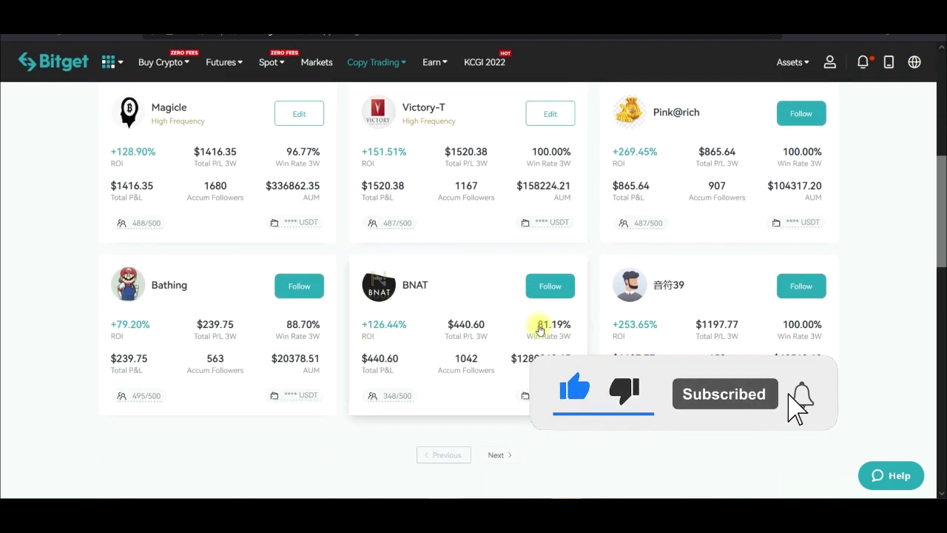
scroll(469, 324, "up", 4)
scroll(472, 321, "down", 1)
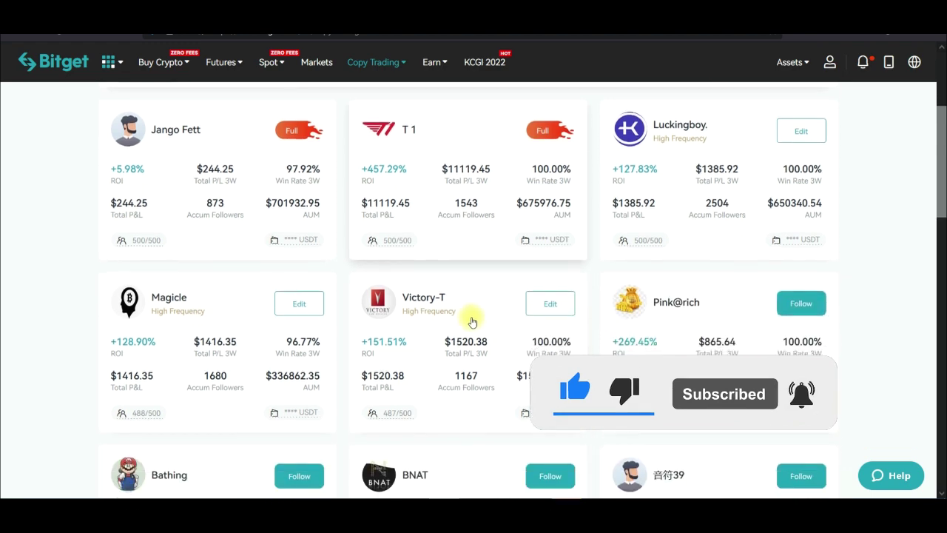
scroll(472, 321, "down", 3)
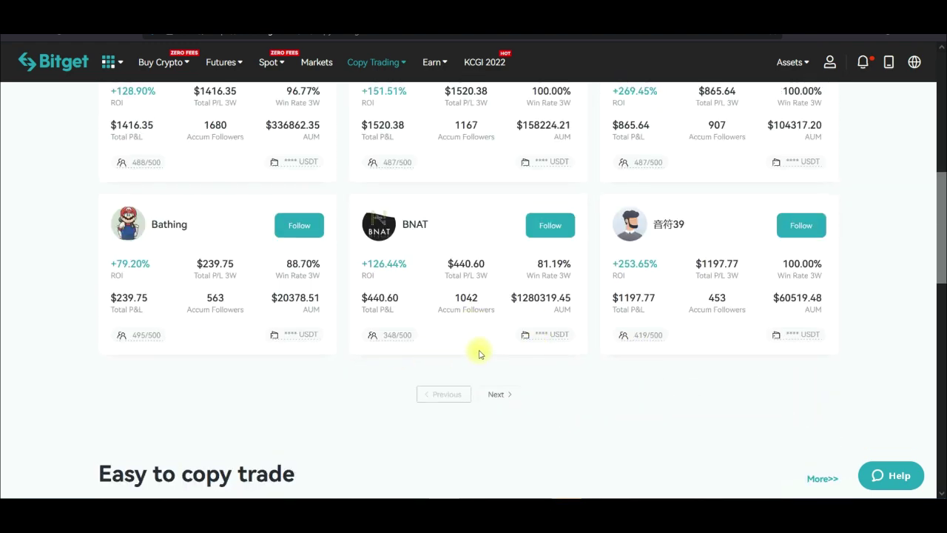
scroll(478, 354, "up", 5)
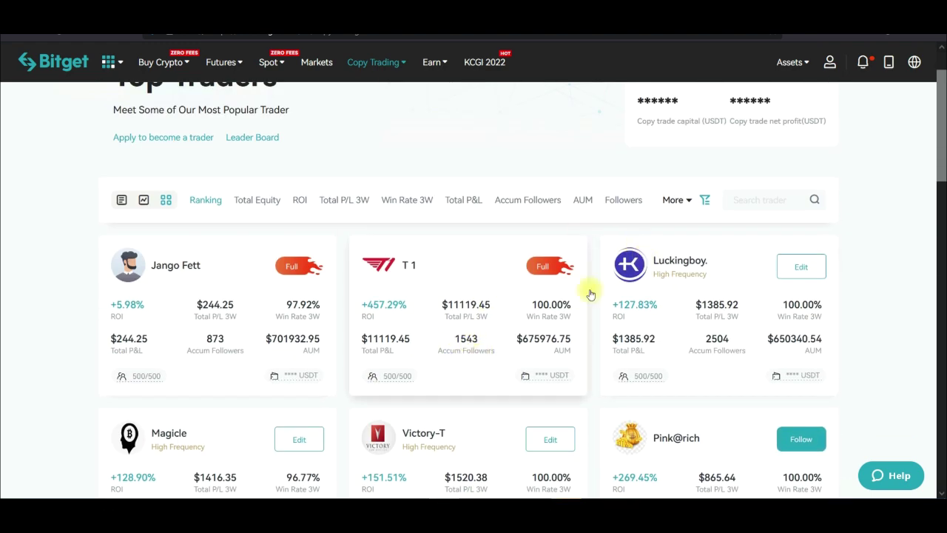
left_click(747, 199)
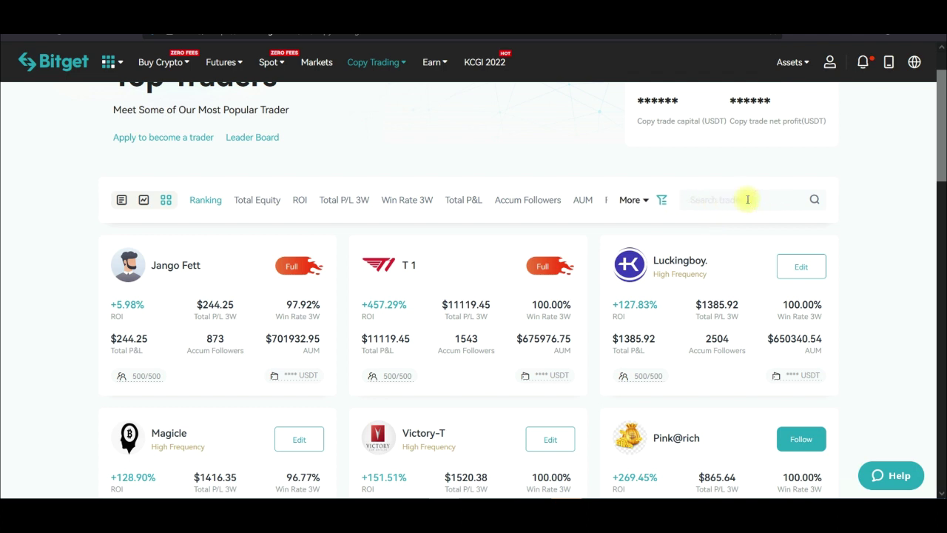
type("kum")
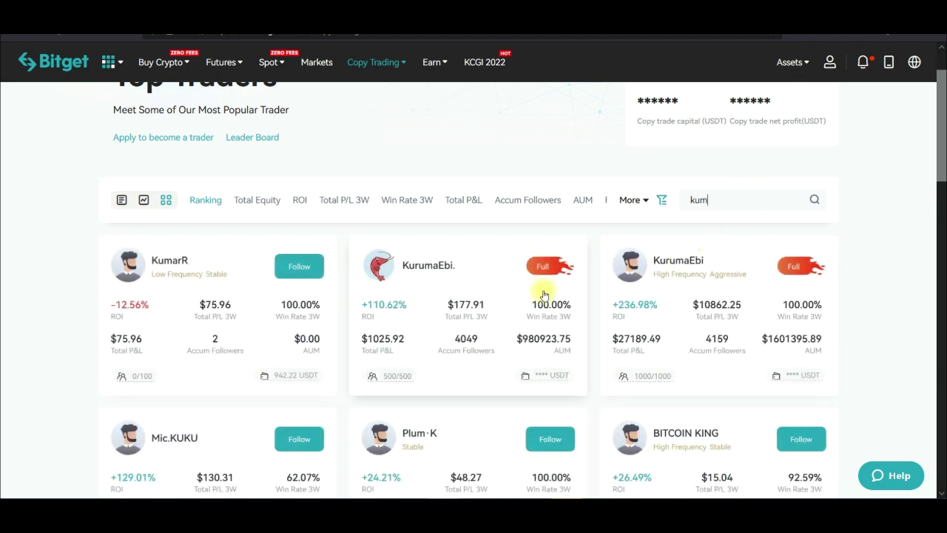
scroll(524, 296, "down", 1)
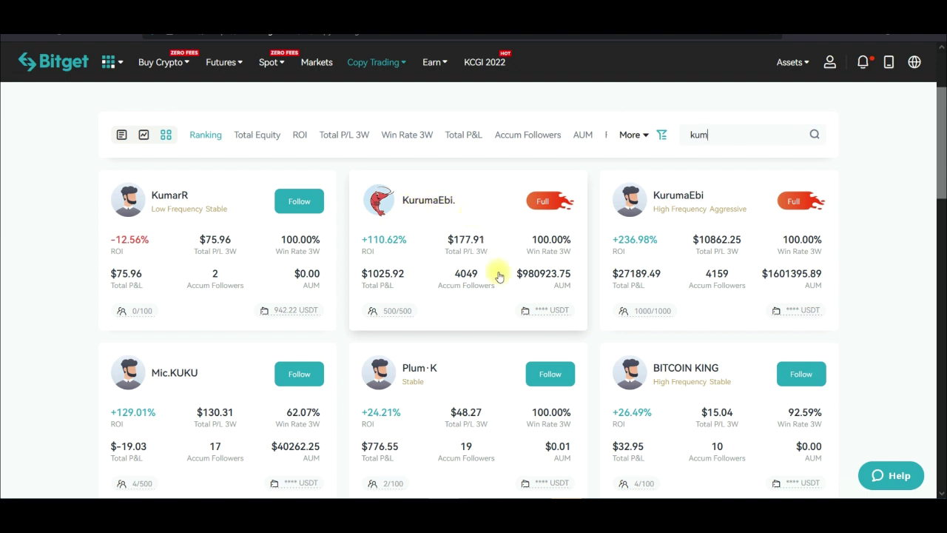
left_click(472, 213)
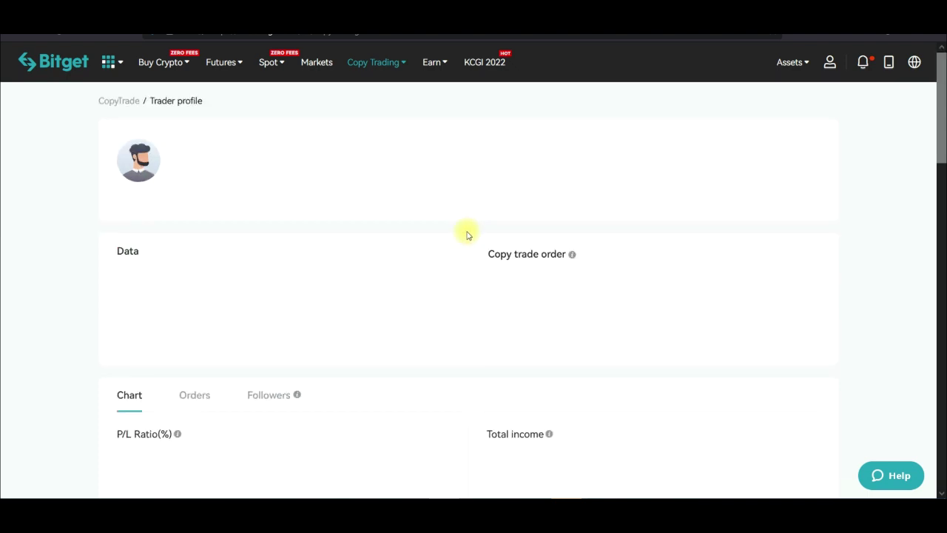
- Show KurumaEbi.'s Orders tab and scroll the BTCUSDT and ETHUSDT trade history
scroll(288, 320, "down", 3)
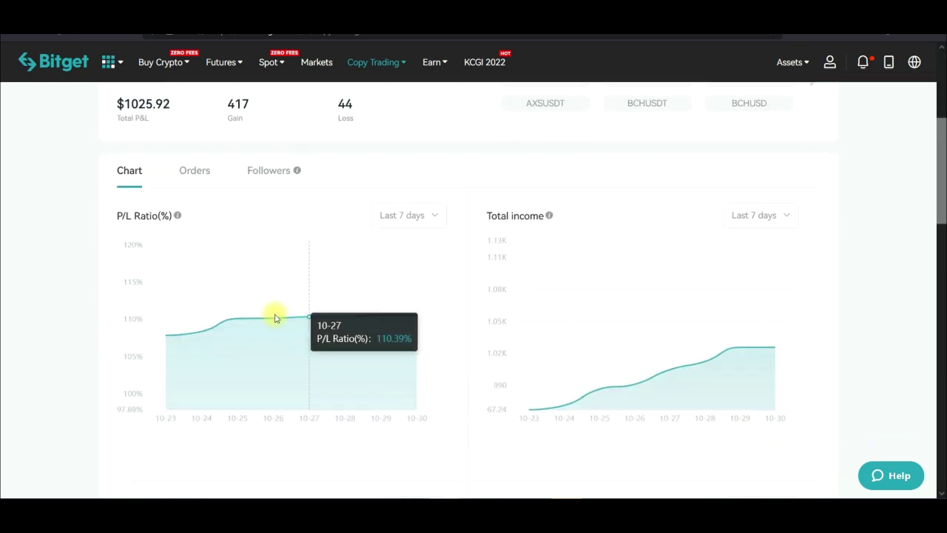
left_click(195, 169)
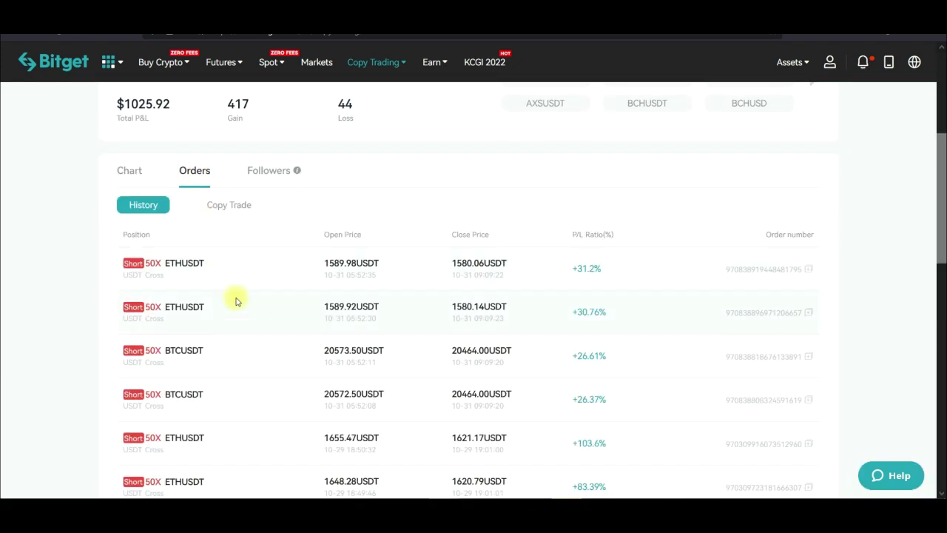
scroll(214, 296, "down", 1)
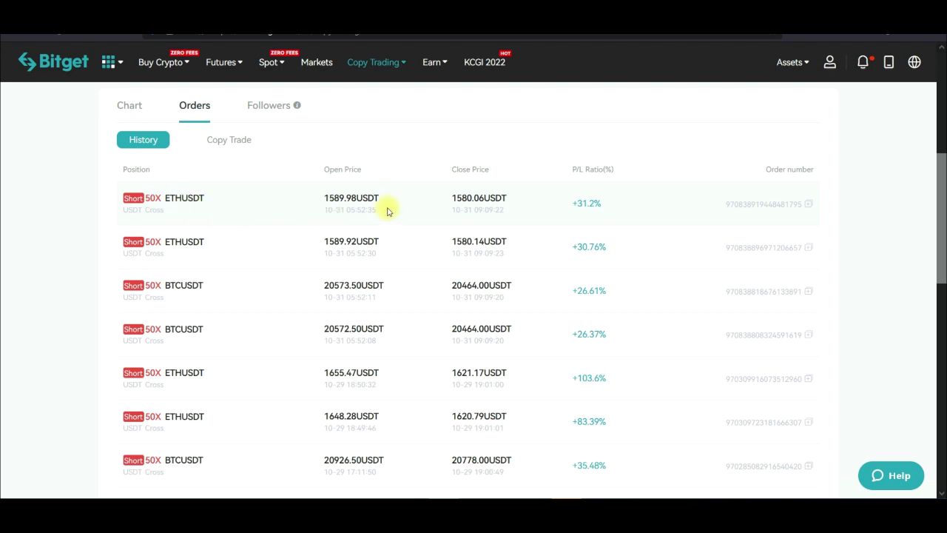
scroll(562, 236, "down", 2)
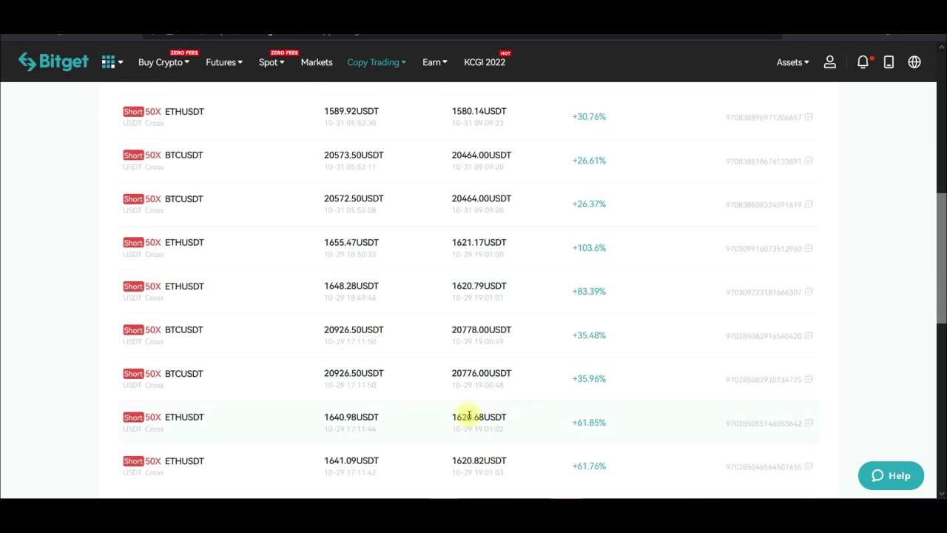
scroll(472, 392, "down", 2)
scroll(348, 343, "up", 2)
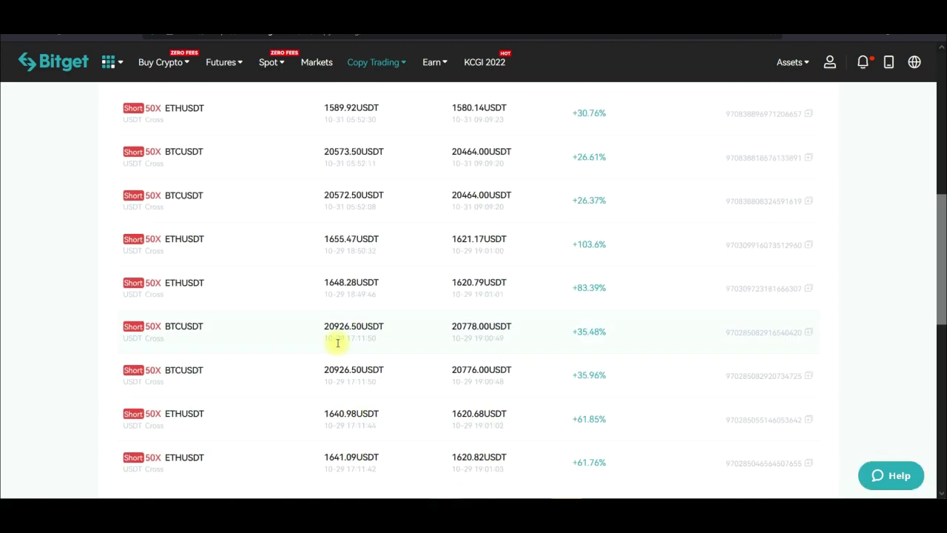
scroll(186, 175, "up", 3)
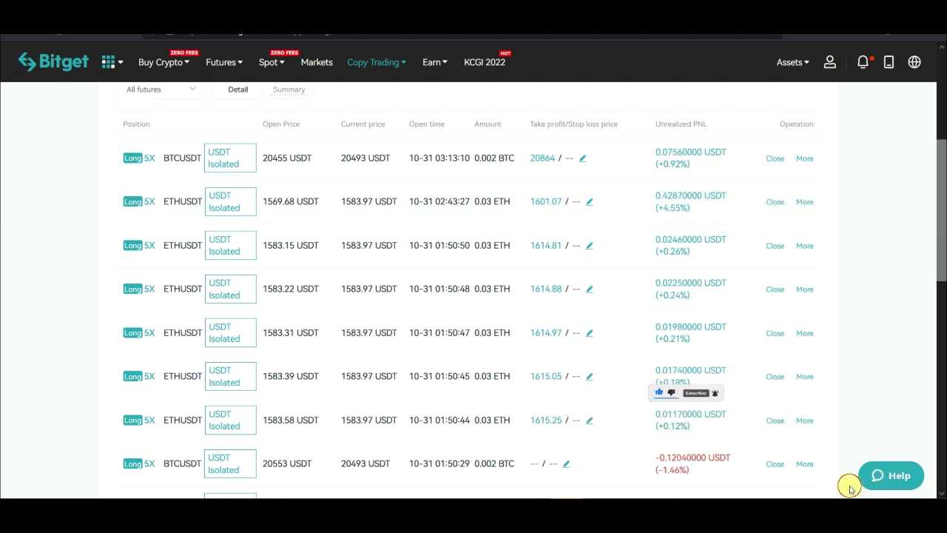
mouse_move(778, 150)
left_mouse_down()
mouse_move(761, 166)
mouse_move(783, 159)
left_mouse_up()
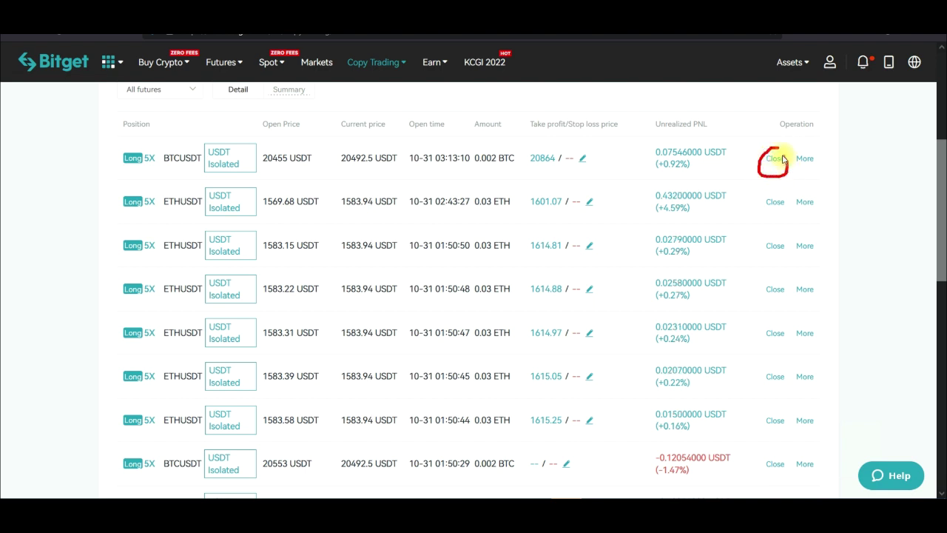
mouse_move(782, 193)
left_mouse_down()
mouse_move(753, 206)
mouse_move(784, 197)
mouse_move(777, 189)
left_mouse_up()
mouse_move(782, 238)
left_mouse_down()
mouse_move(774, 271)
mouse_move(784, 238)
left_mouse_up()
mouse_move(784, 281)
left_mouse_down()
mouse_move(759, 303)
mouse_move(782, 284)
left_mouse_up()
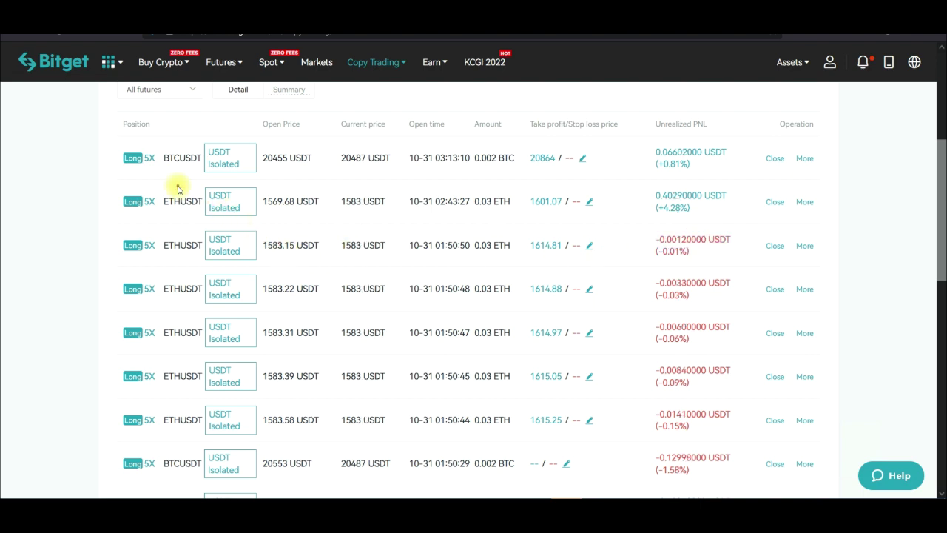
mouse_move(131, 179)
left_mouse_down()
mouse_move(148, 169)
mouse_move(111, 149)
mouse_move(141, 177)
left_mouse_up()
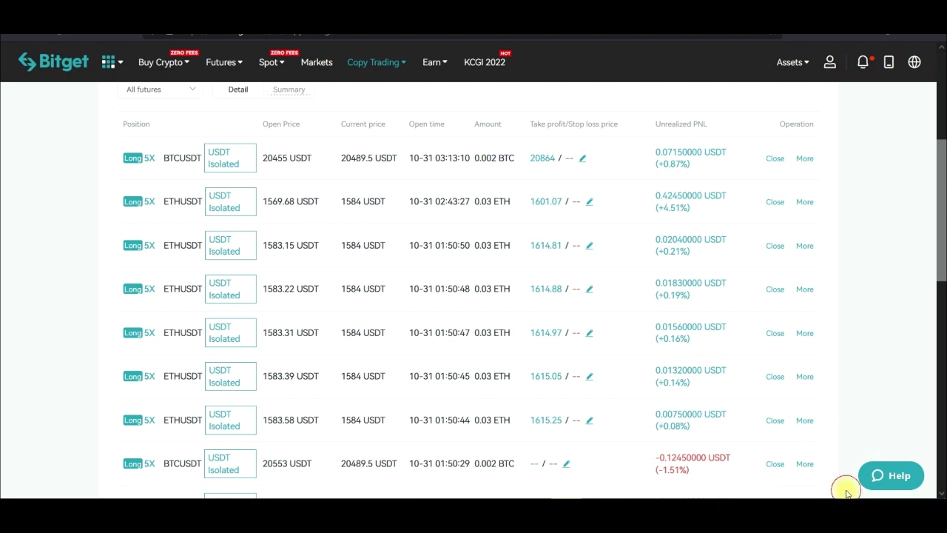
mouse_move(226, 64)
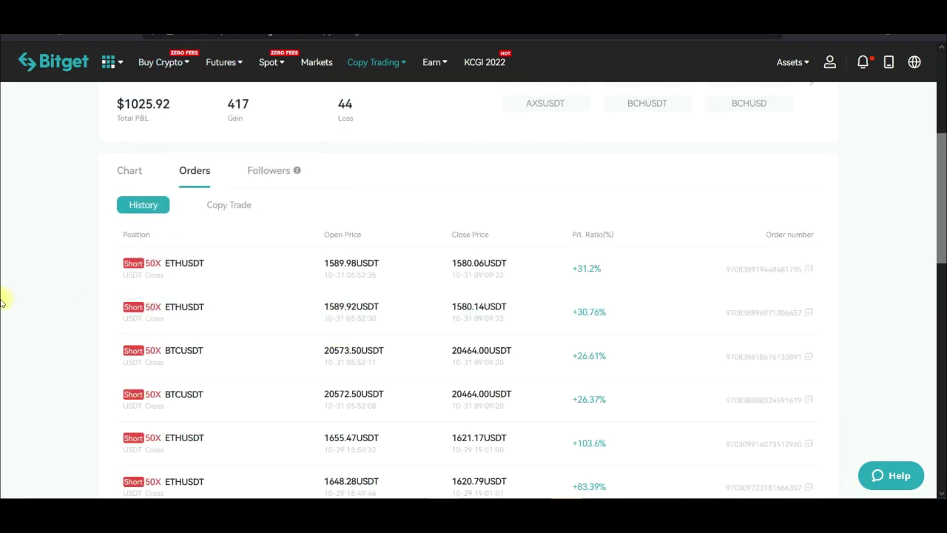
scroll(173, 282, "up", 4)
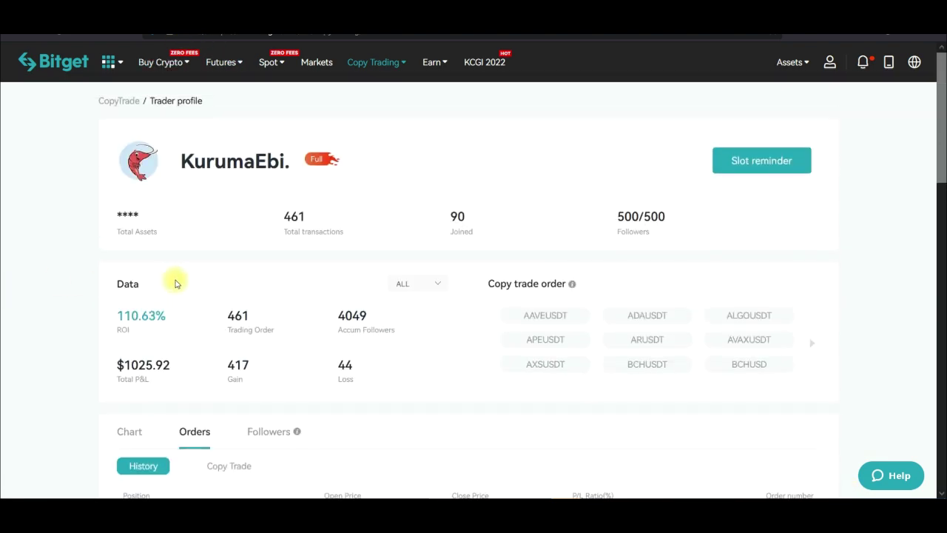
- Go back to the Top Traders page via the CopyTrade breadcrumb
left_click(125, 103)
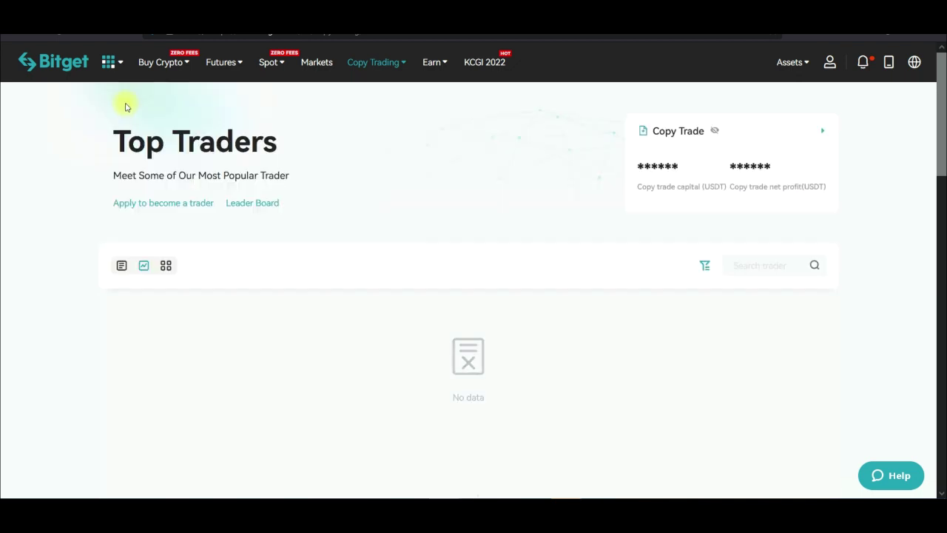